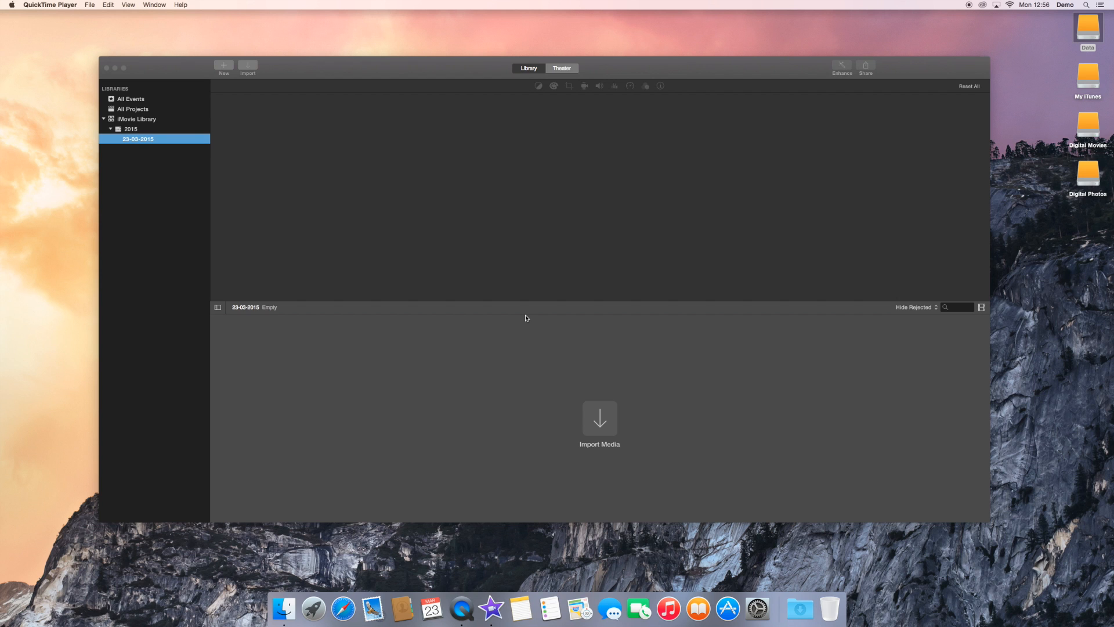
Create a new event named "Demo Flight" in the 2015 group of the iMovie Library.
click(348, 61)
mouse_move(354, 61)
mouse_down()
mouse_move(353, 50)
mouse_move(347, 65)
mouse_up()
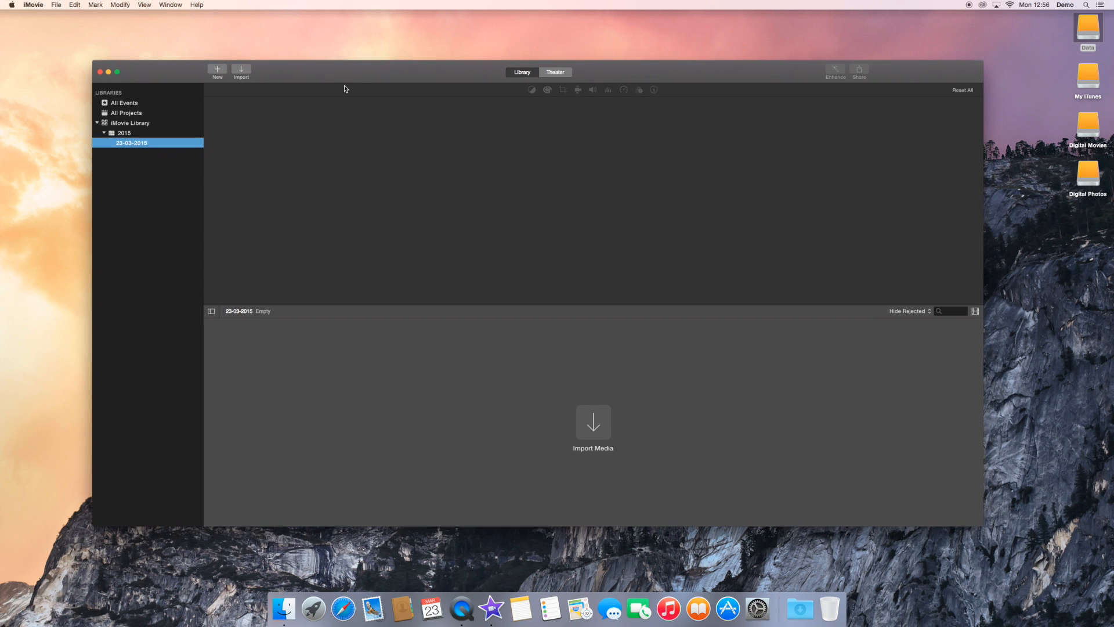
click(124, 133)
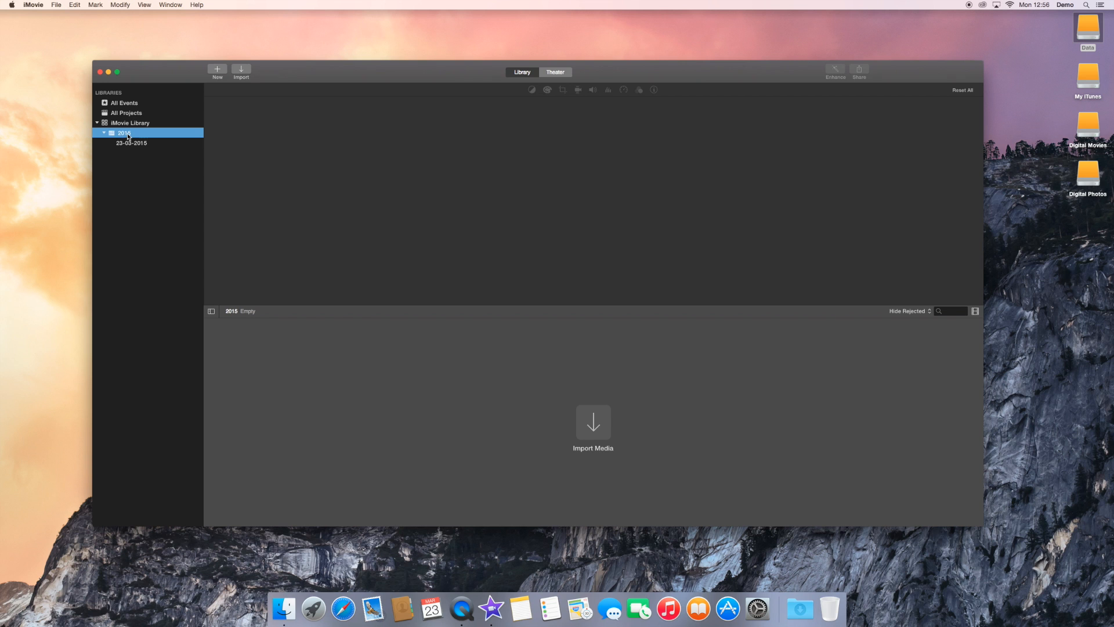
click(55, 4)
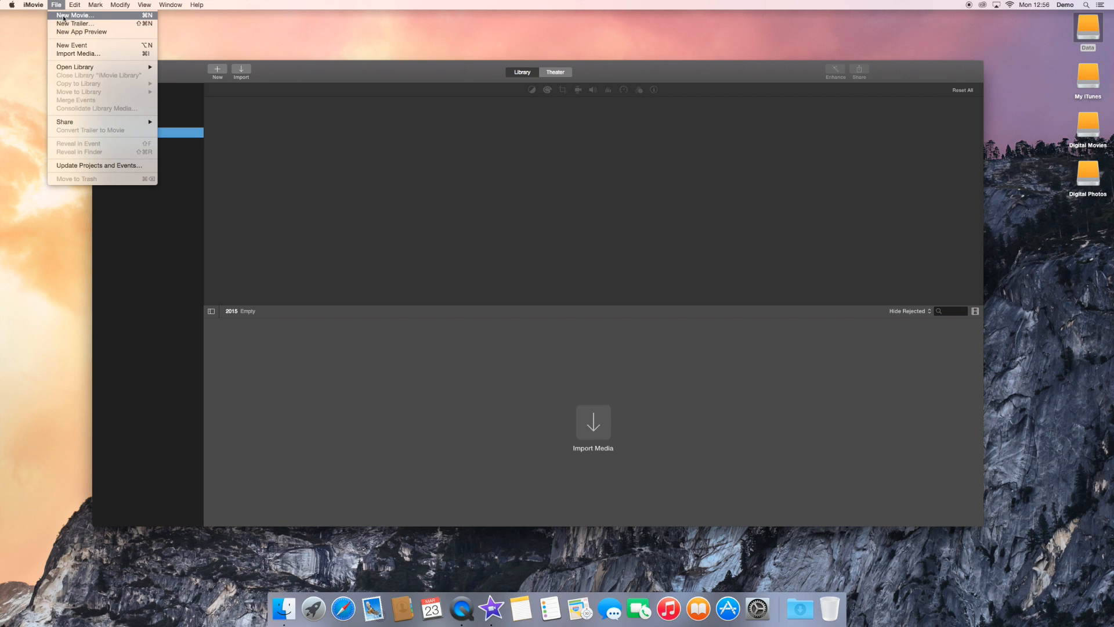
click(71, 45)
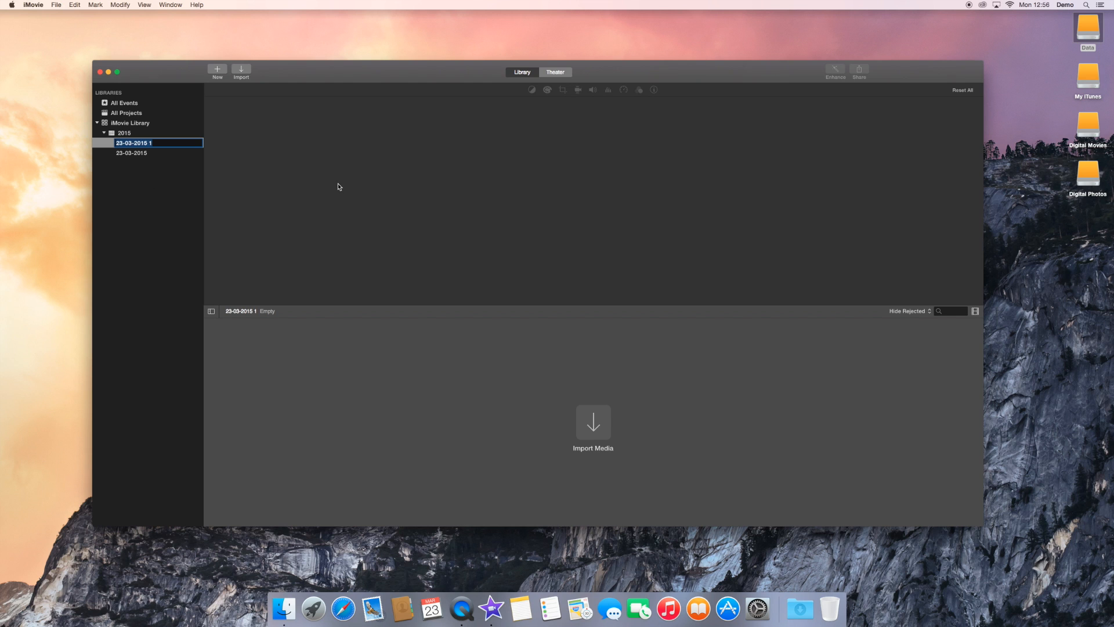
text(Demo Flight)
key(Return)
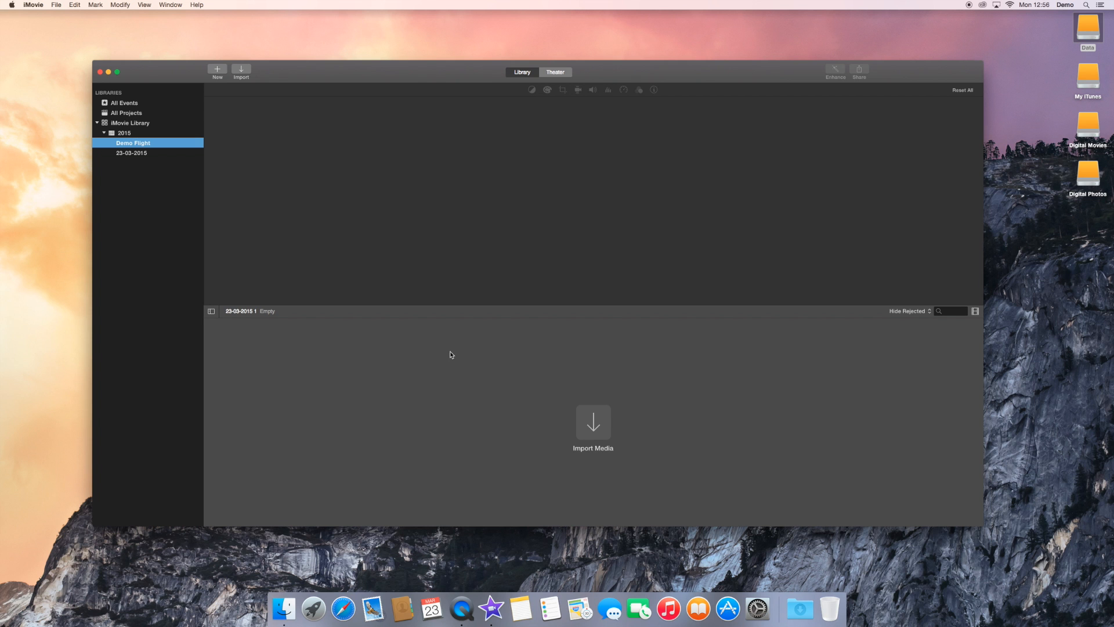
Arrange the iMovie and Finder windows so both are accessible, and open the "22 March 2015" folder in Finder.
drag(313, 65, 686, 103)
drag(411, 145, 77, 42)
drag(524, 113, 332, 144)
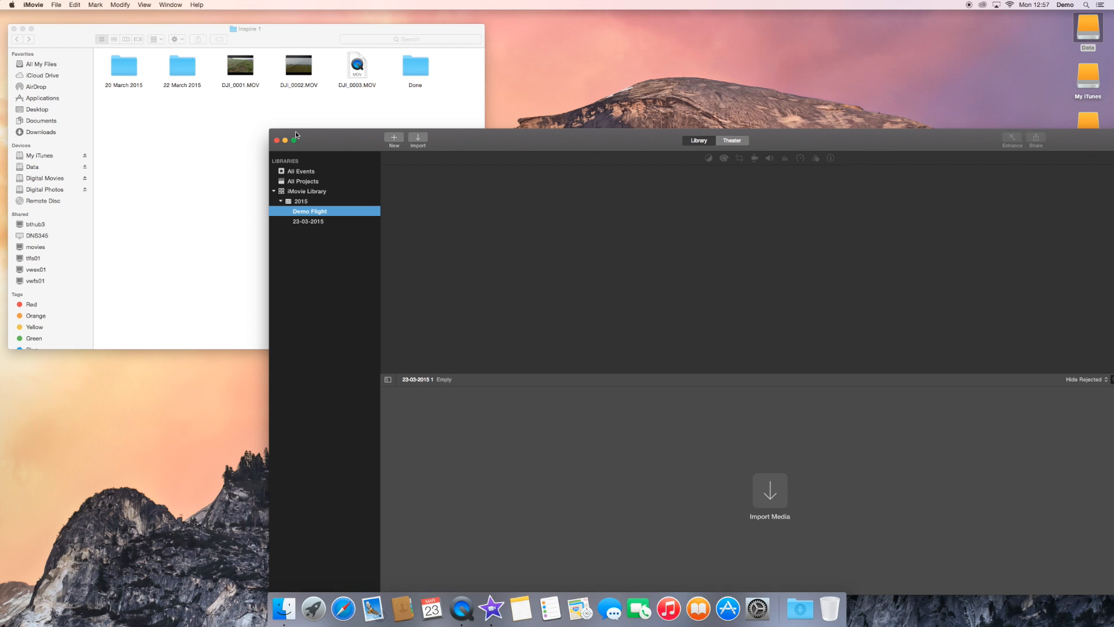
click(306, 104)
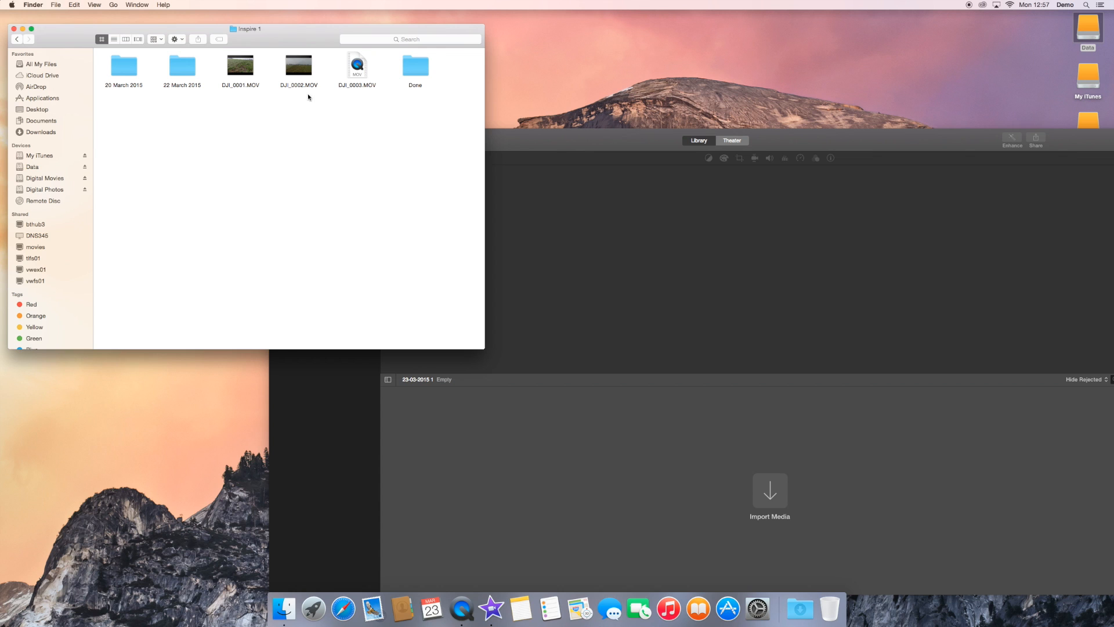
double_click(182, 67)
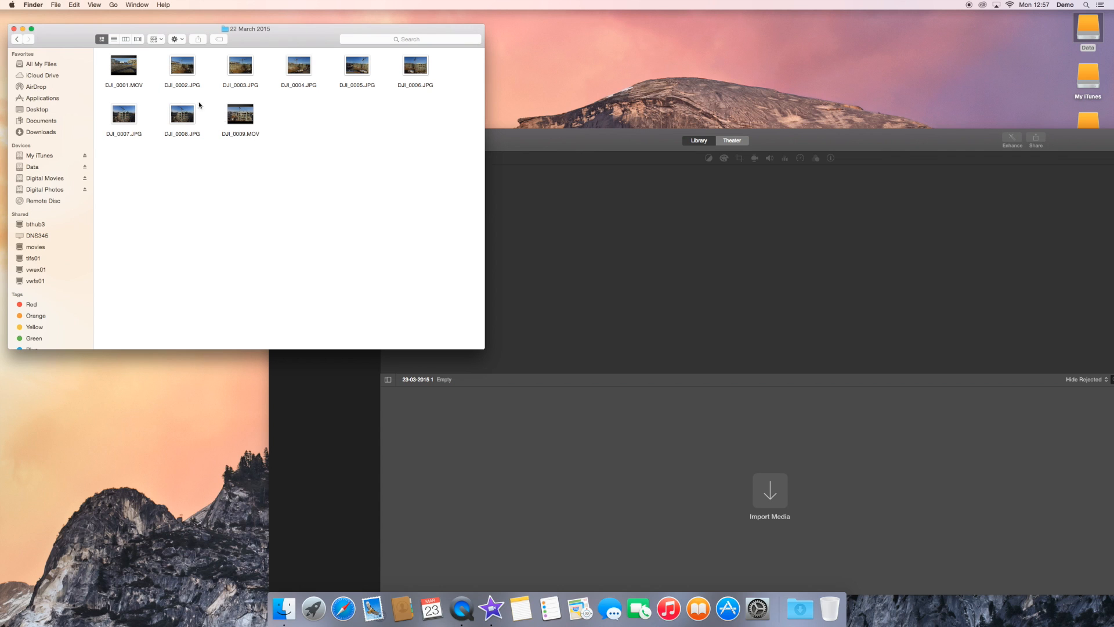
Import DJI_0001.MOV and DJI_0009.MOV from the "22 March 2015" folder into the Demo Flight event.
click(133, 76)
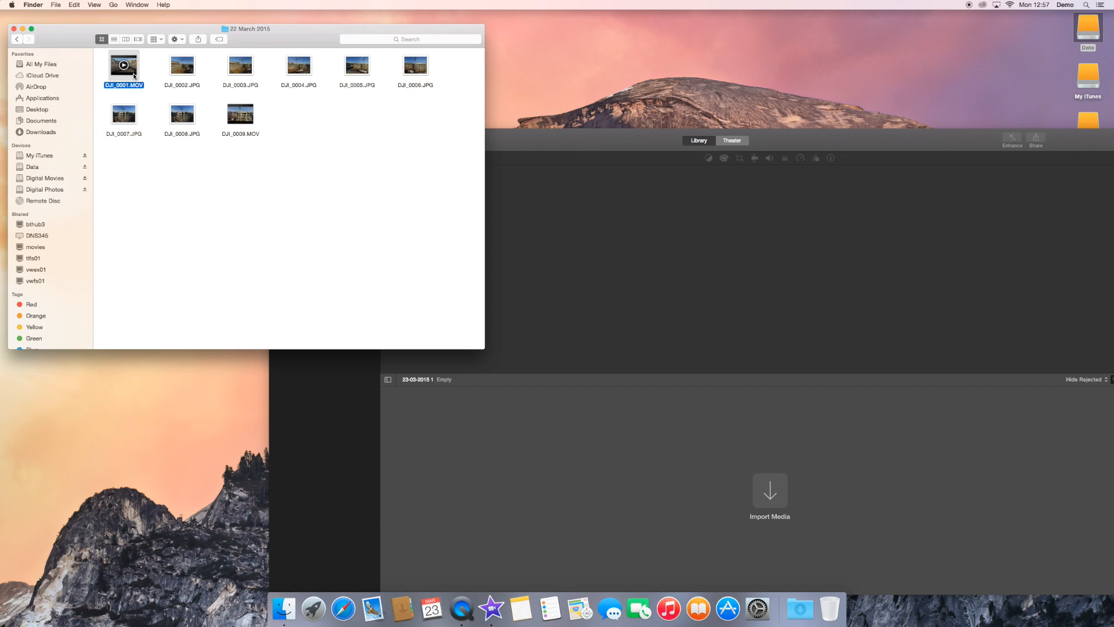
drag(133, 76, 724, 490)
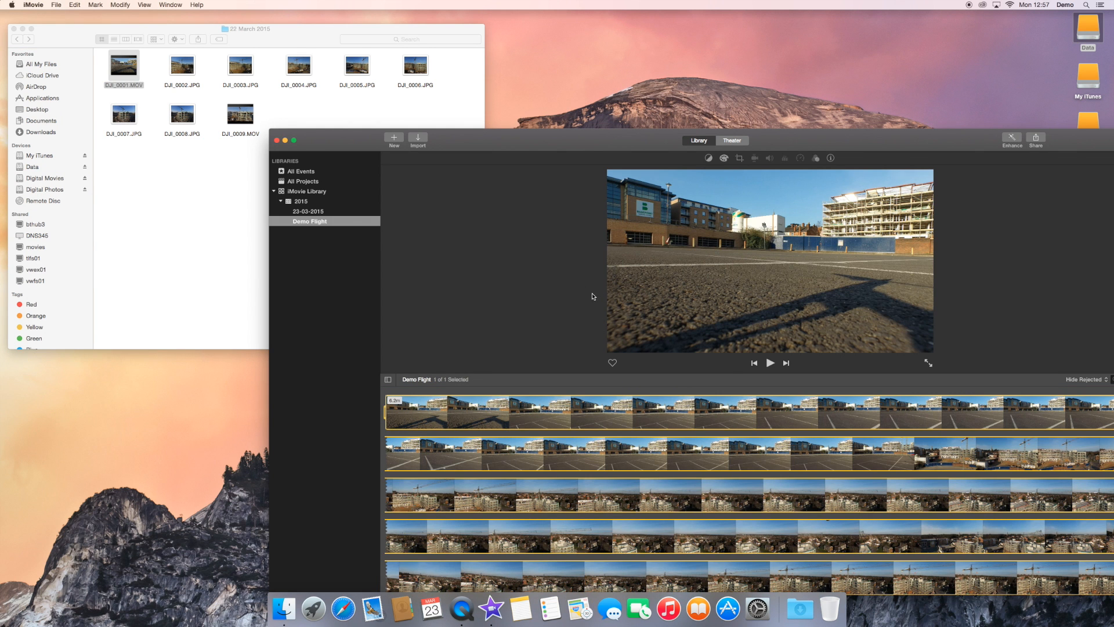
click(417, 140)
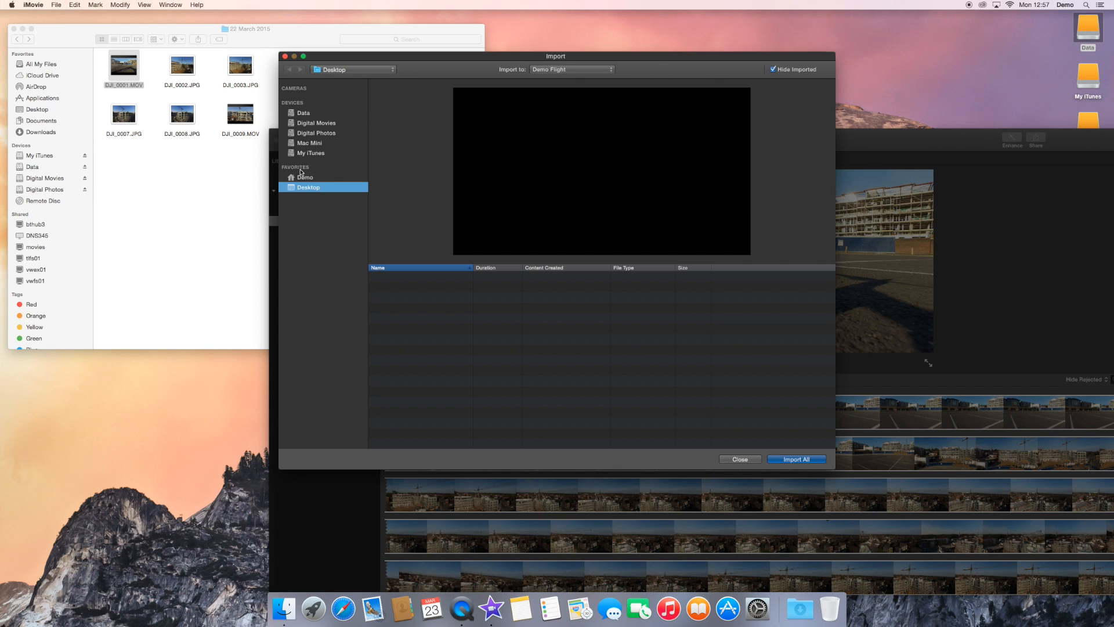
click(285, 57)
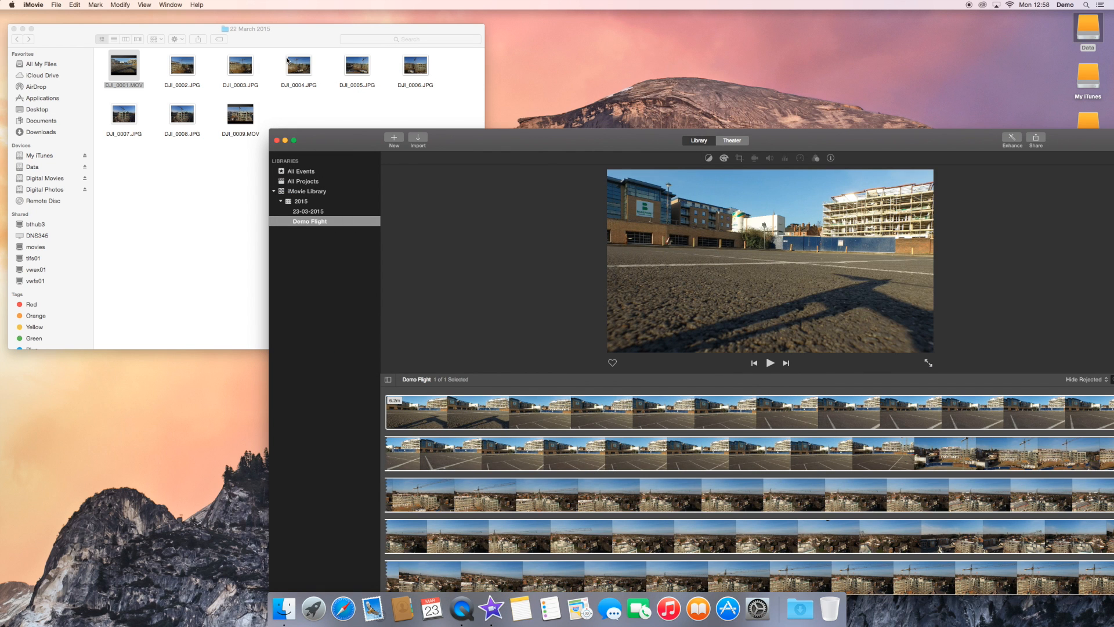
mouse_move(249, 109)
drag(249, 110, 572, 470)
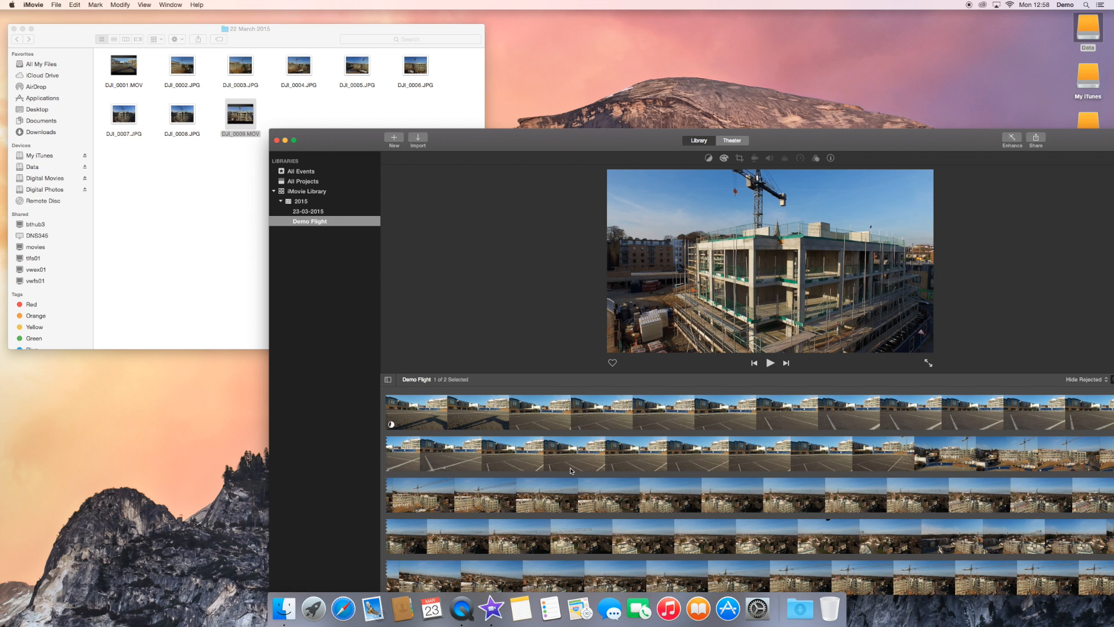
Bring iMovie back in front of the Finder window and switch it to full screen.
drag(51, 43, 358, 191)
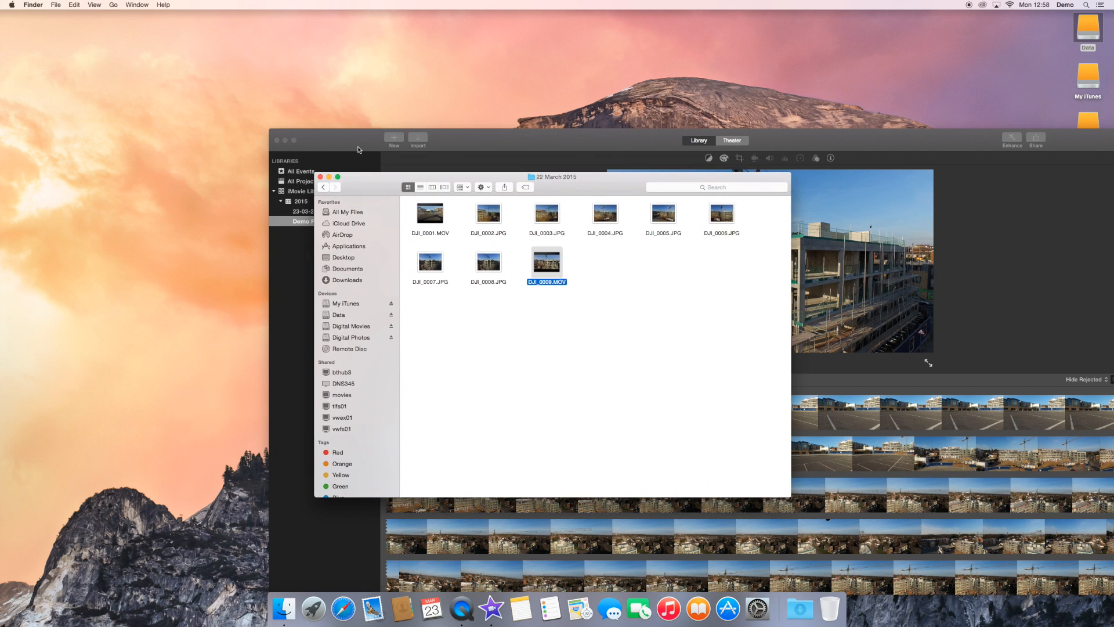
click(359, 149)
drag(335, 142, 189, 62)
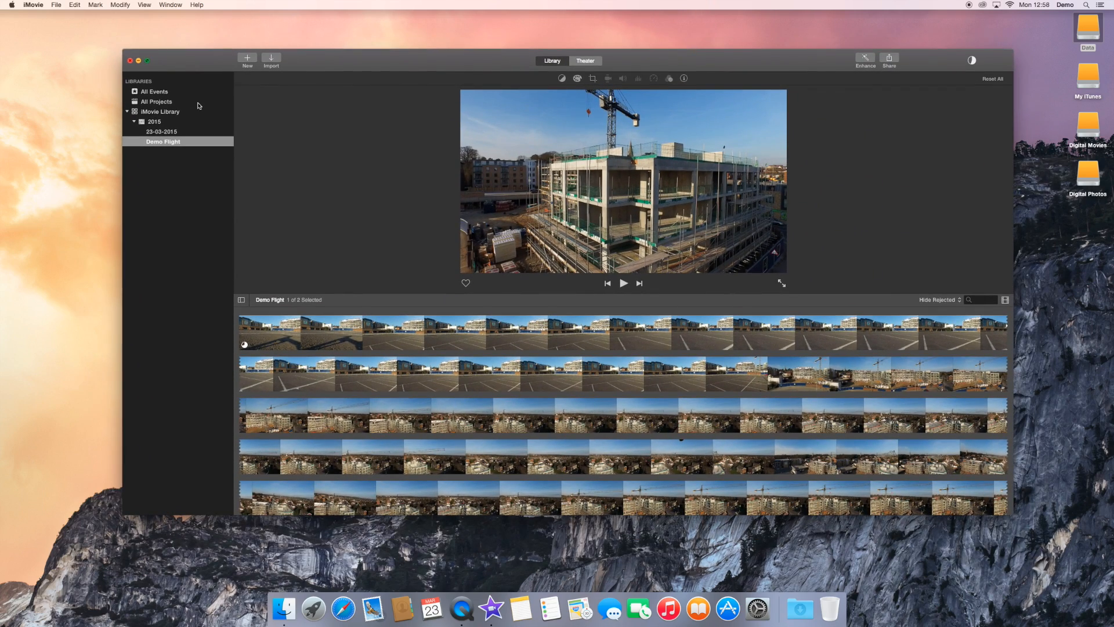
key(ctrl+super+f)
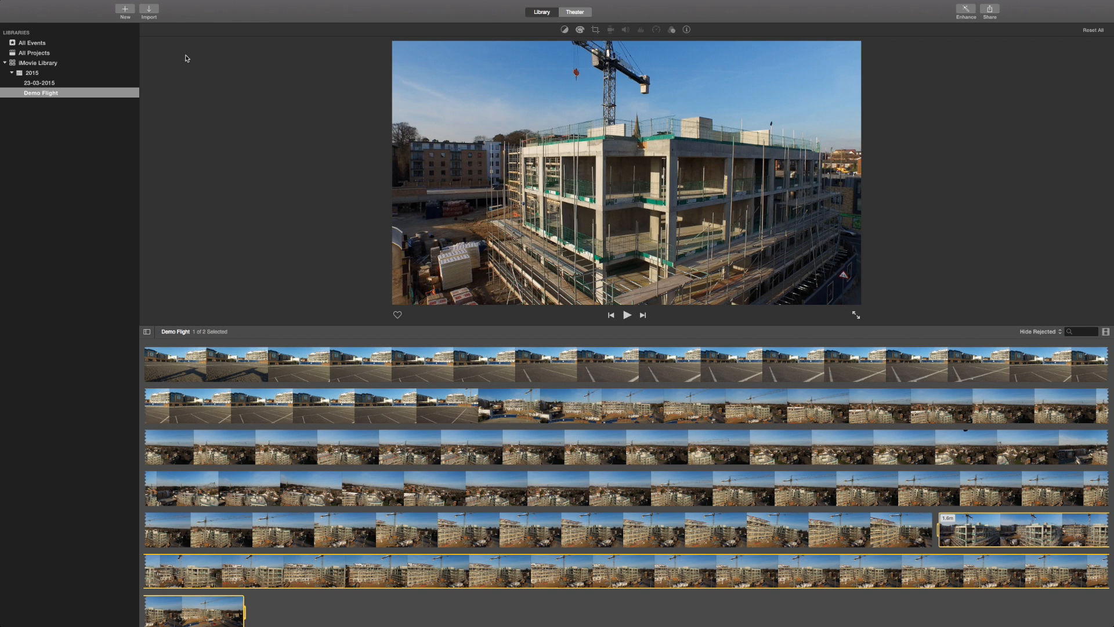
Create a new movie with No Theme, named "Demo Sample 1", in the Demo Flight event.
click(125, 10)
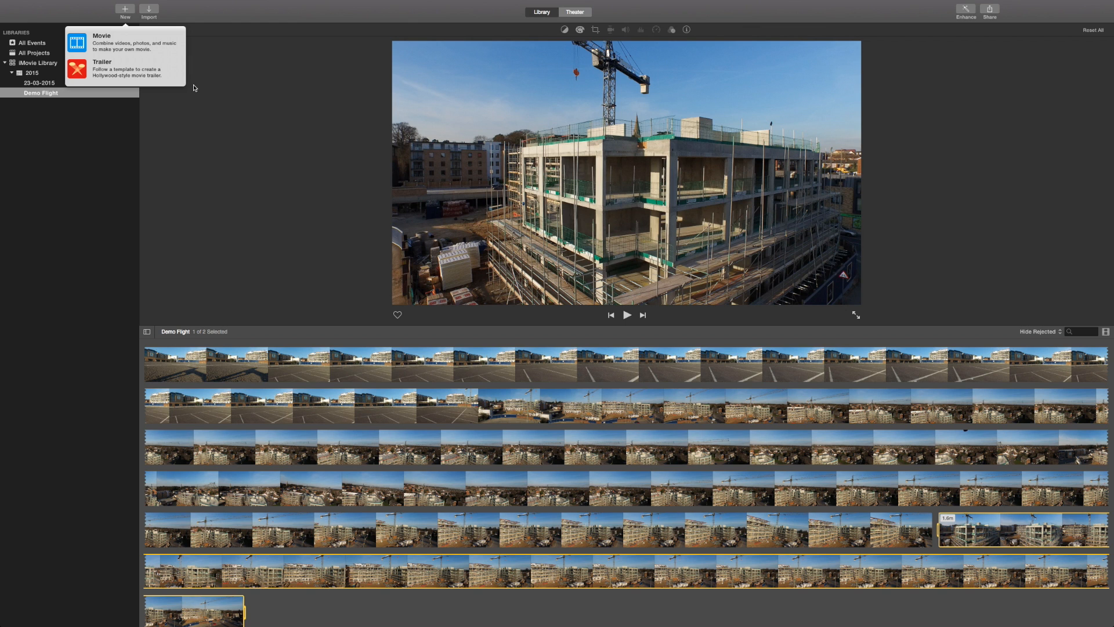
click(145, 52)
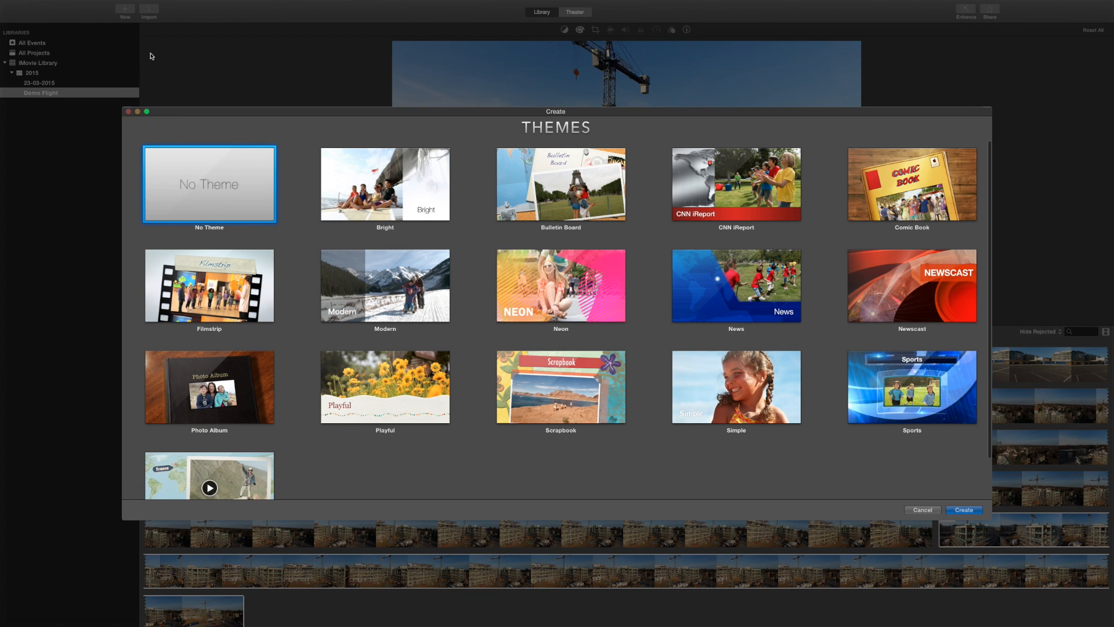
mouse_move(337, 268)
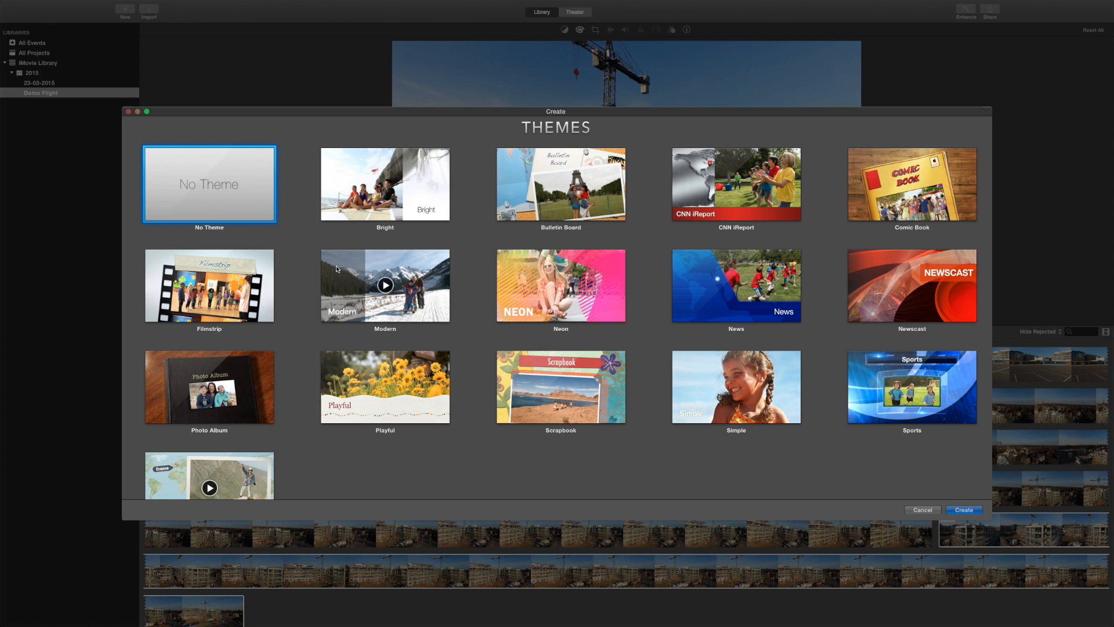
double_click(224, 187)
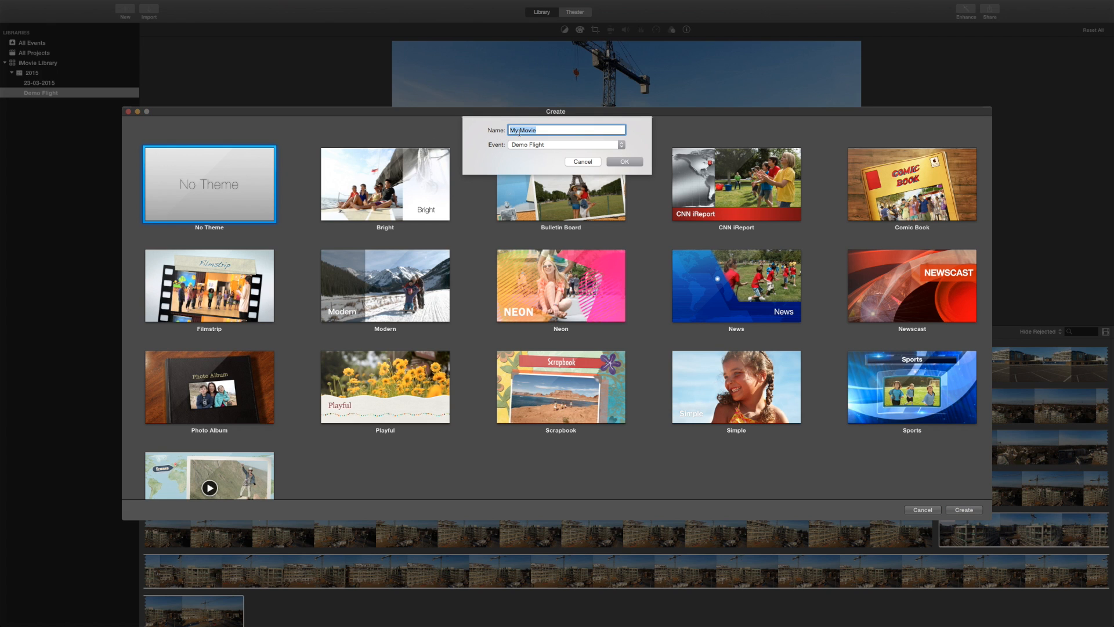
text(Demo Sample 1)
click(624, 161)
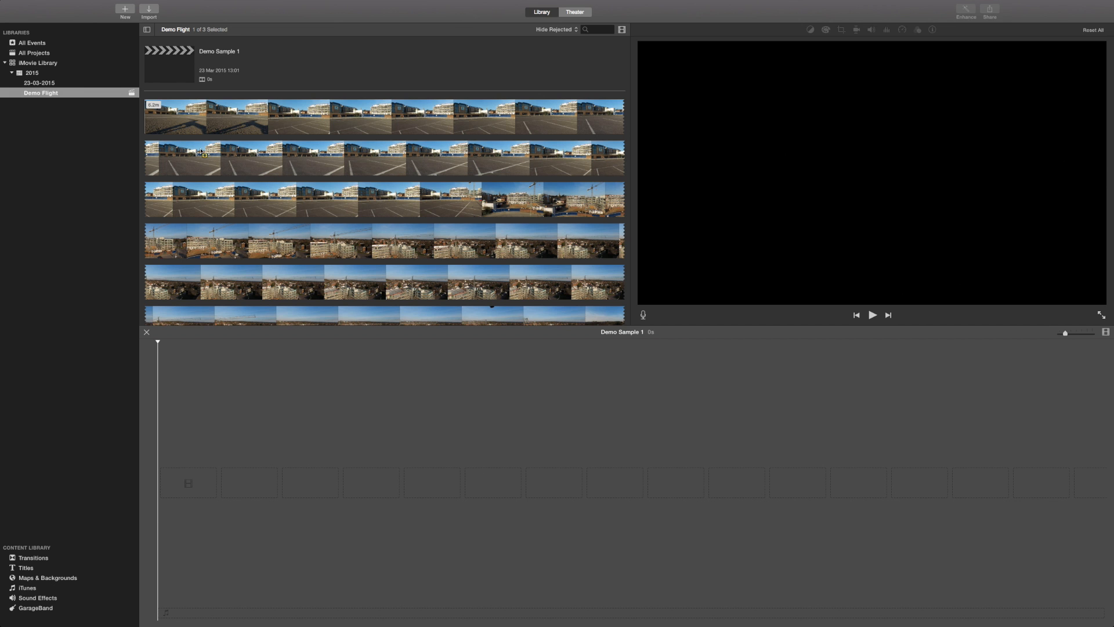
Look through the Demo Flight footage and preview the first clip from its start and from where the construction site comes into view.
scroll(377, 198, down, 2)
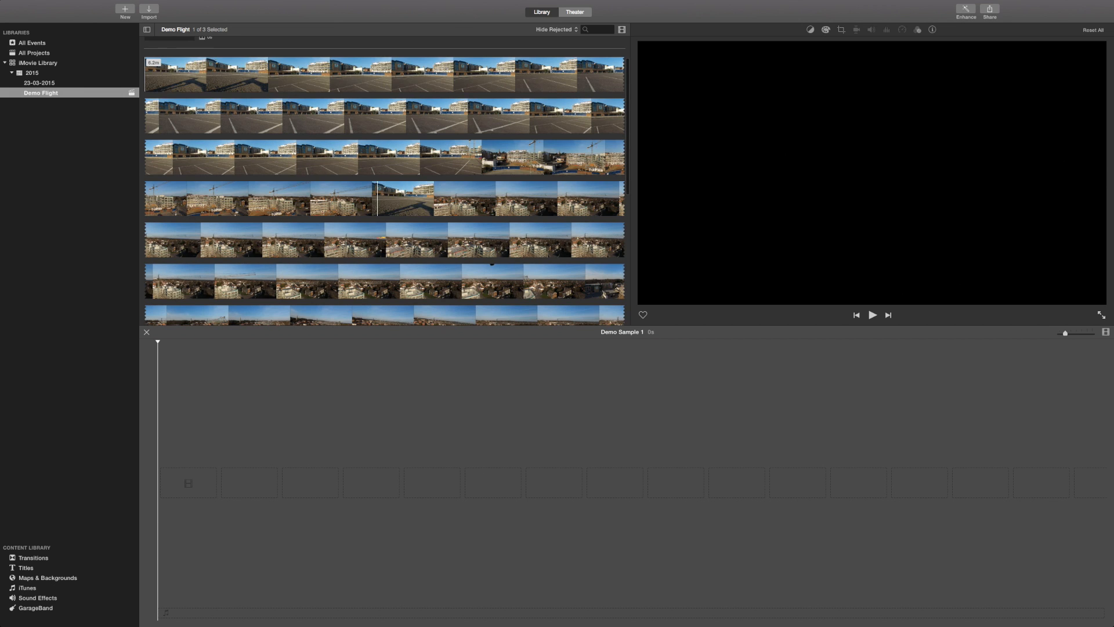
scroll(377, 201, down, 5)
scroll(378, 221, down, 4)
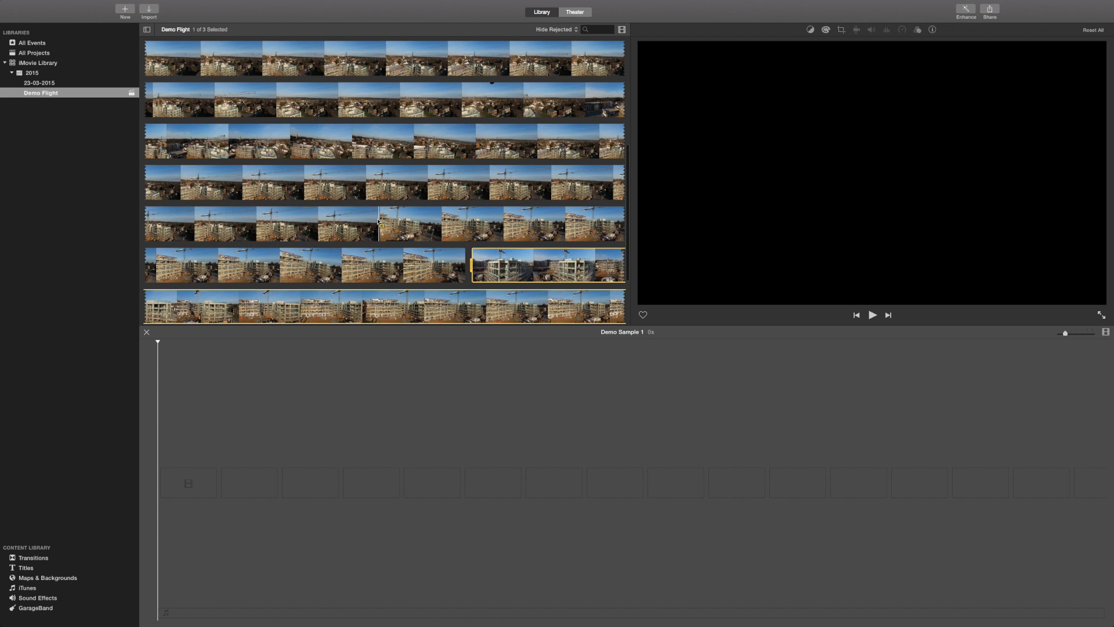
scroll(378, 221, down, 2)
scroll(406, 261, up, 10)
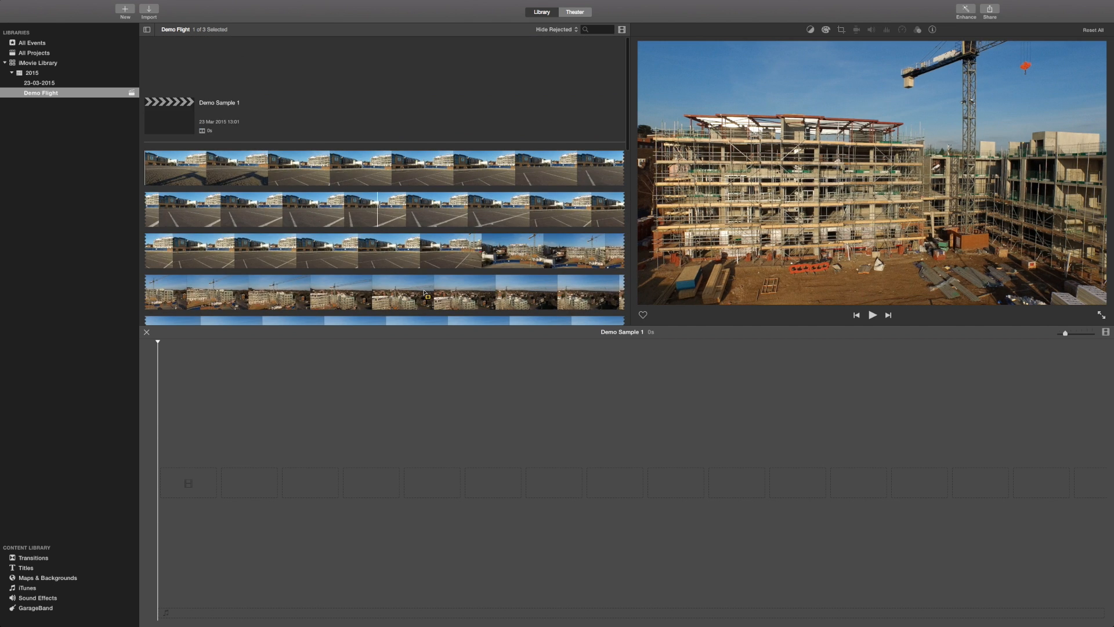
scroll(424, 294, down, 2)
scroll(394, 250, down, 1)
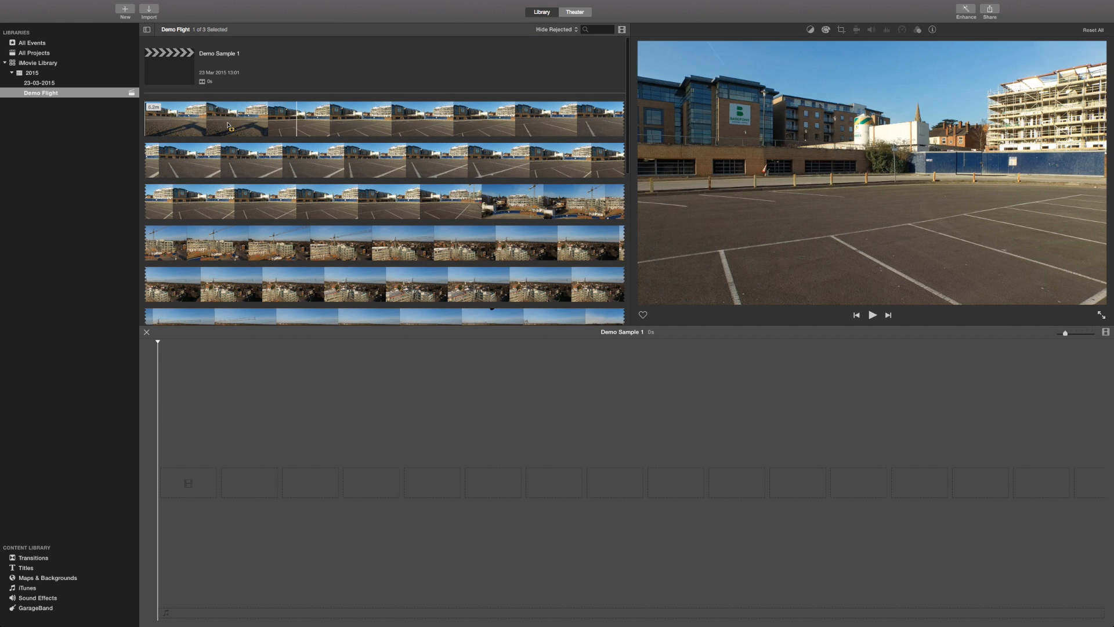
click(150, 125)
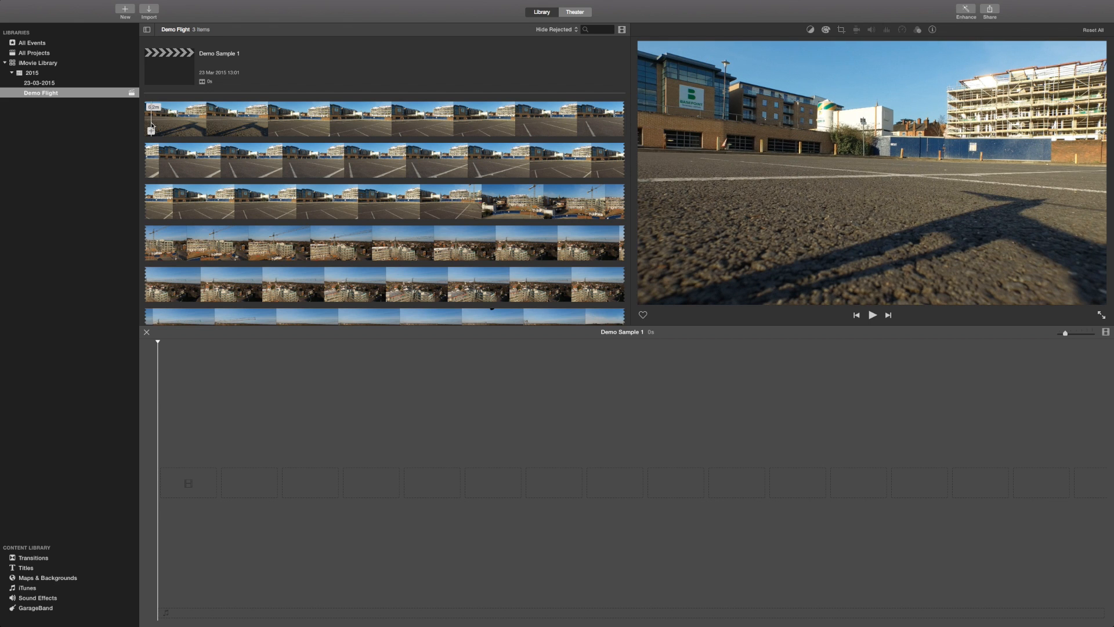
key(space)
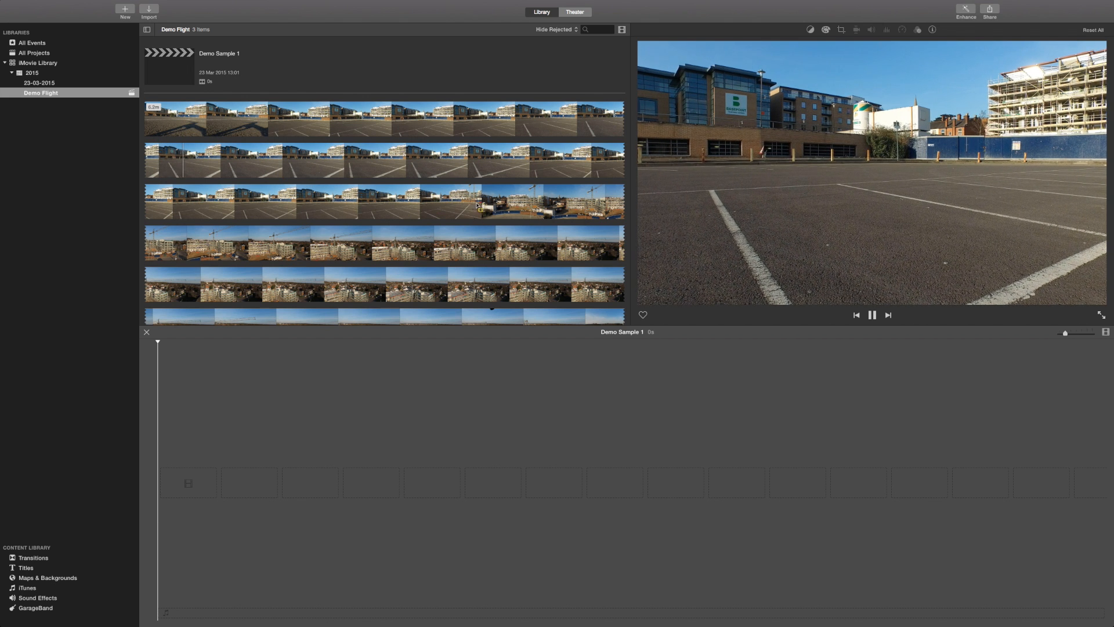
key(space)
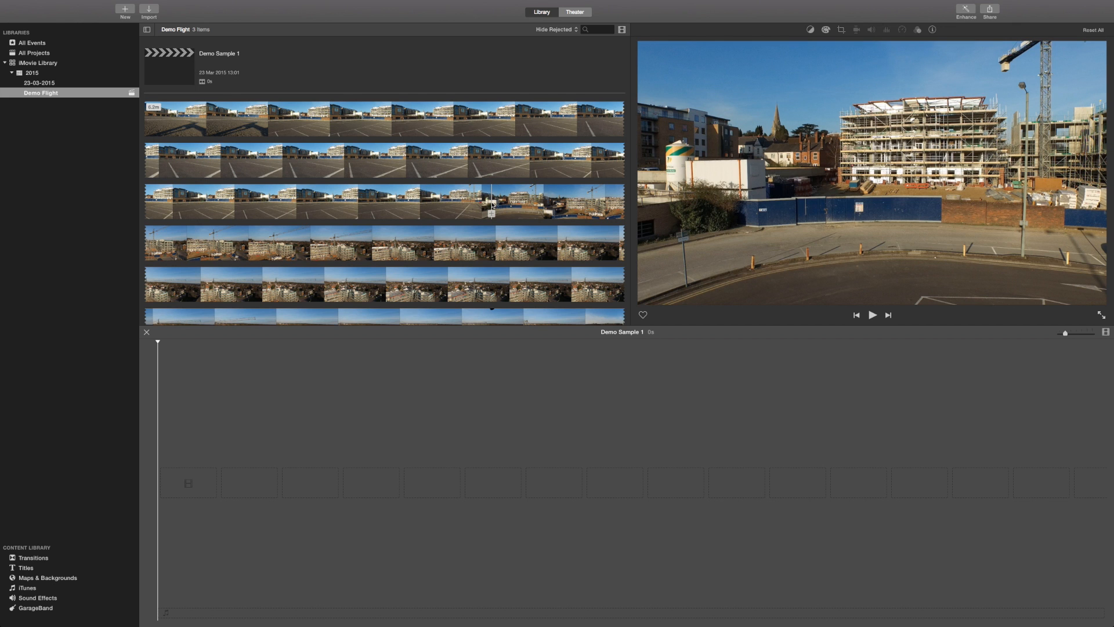
key(space)
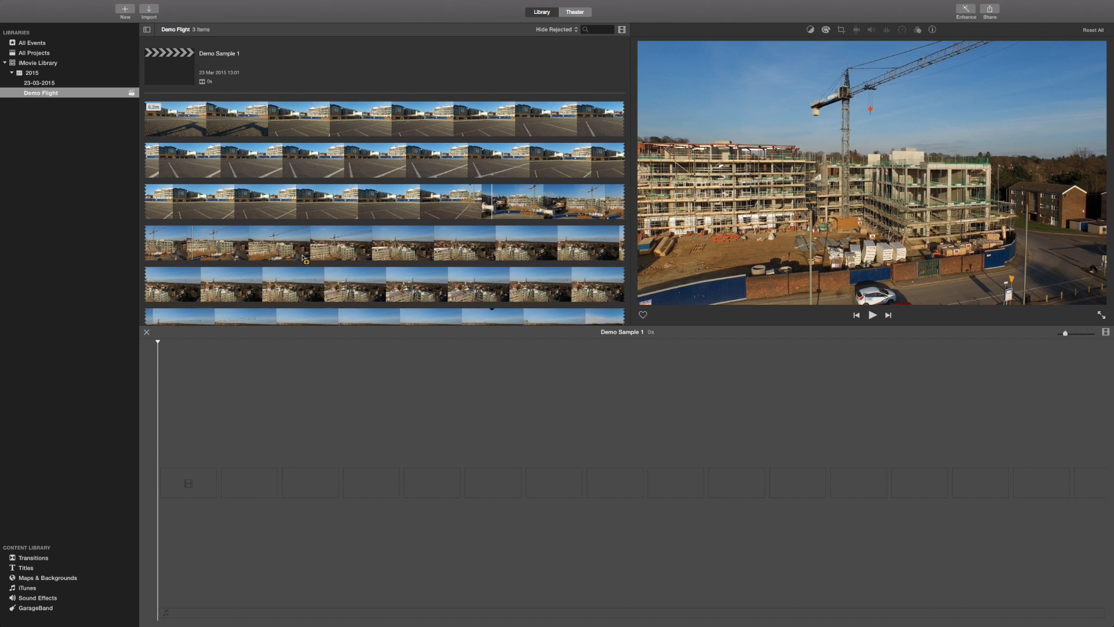
Select a section of about 18 seconds in the first clip, showing the rise above the construction site, and add it to the movie timeline.
click(161, 245)
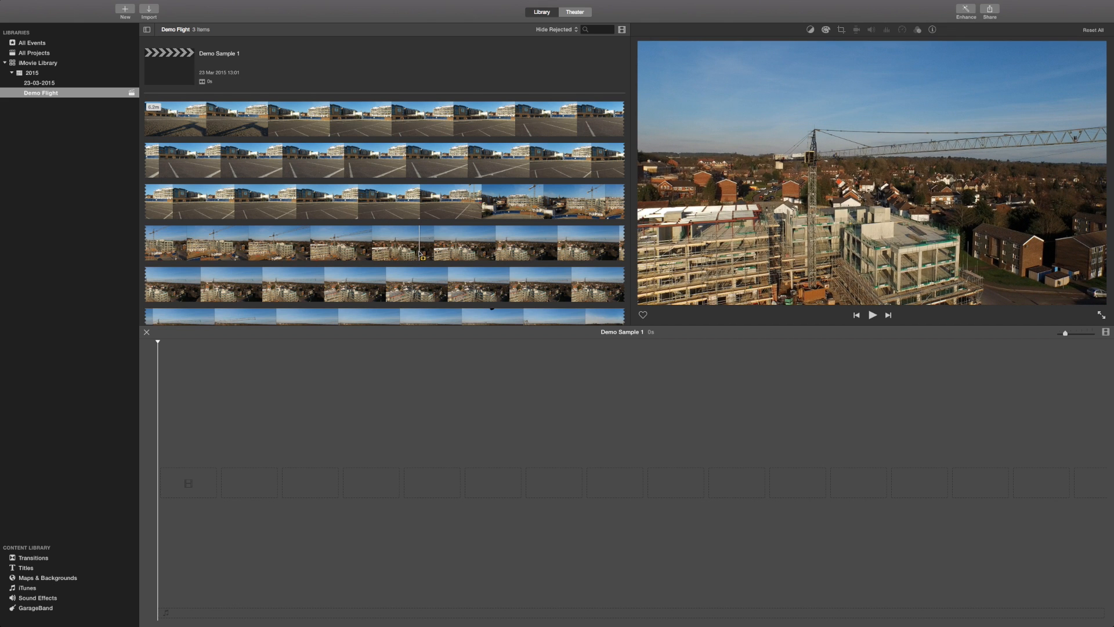
drag(400, 243, 194, 250)
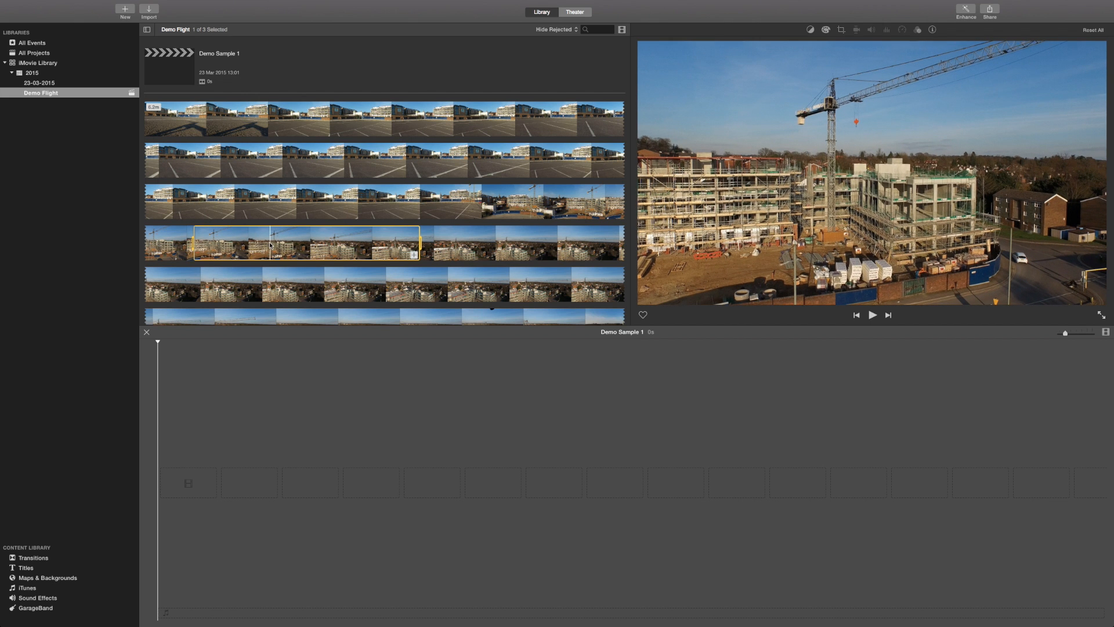
click(414, 256)
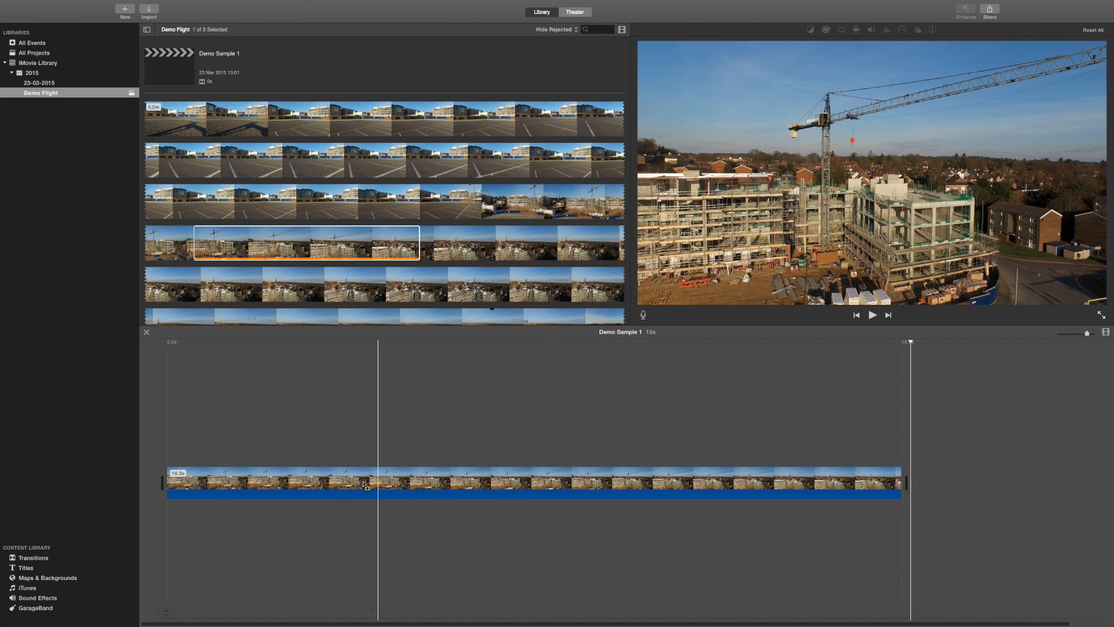
Play the timeline clip from its beginning for a few seconds and stop the playback.
click(168, 486)
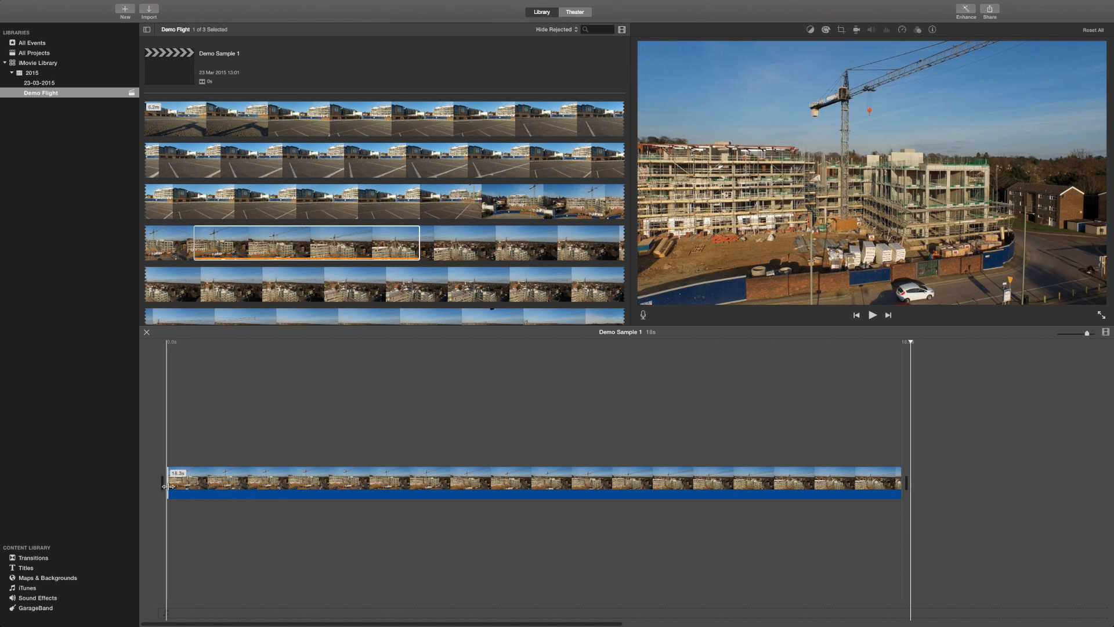
key(space)
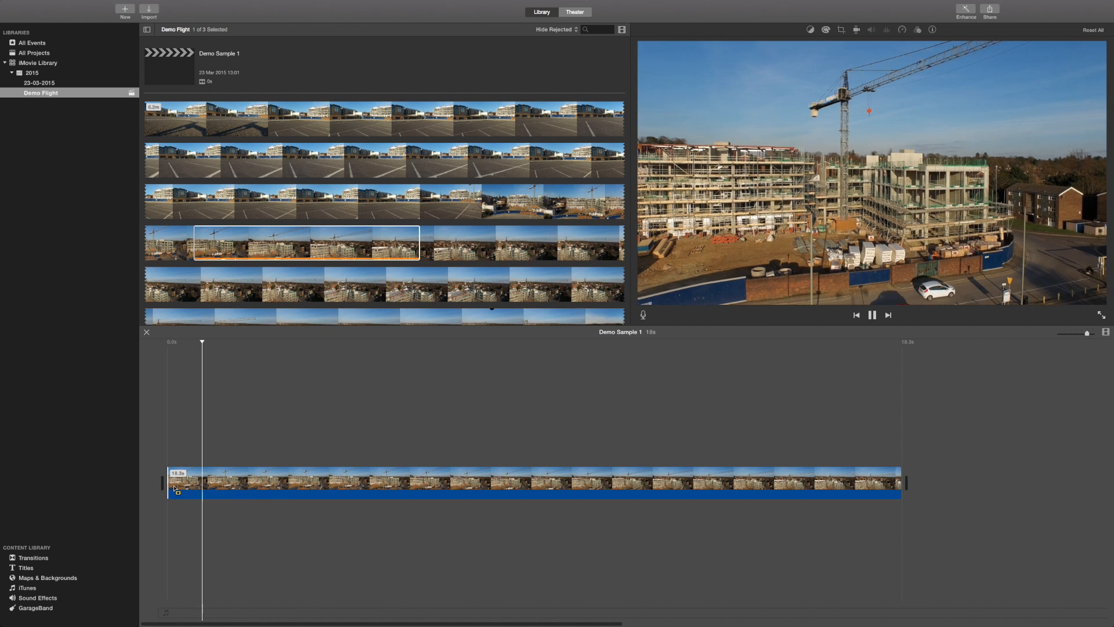
key(space)
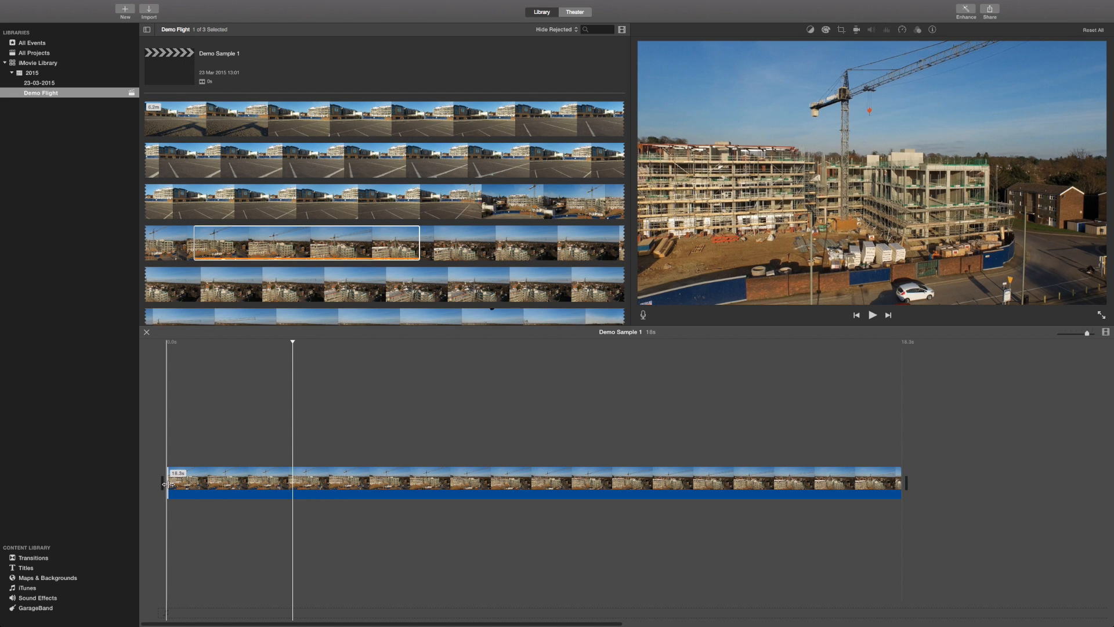
Trim the start of the timeline clip to leave about 15.6 seconds and play it from its new beginning.
drag(170, 485, 277, 488)
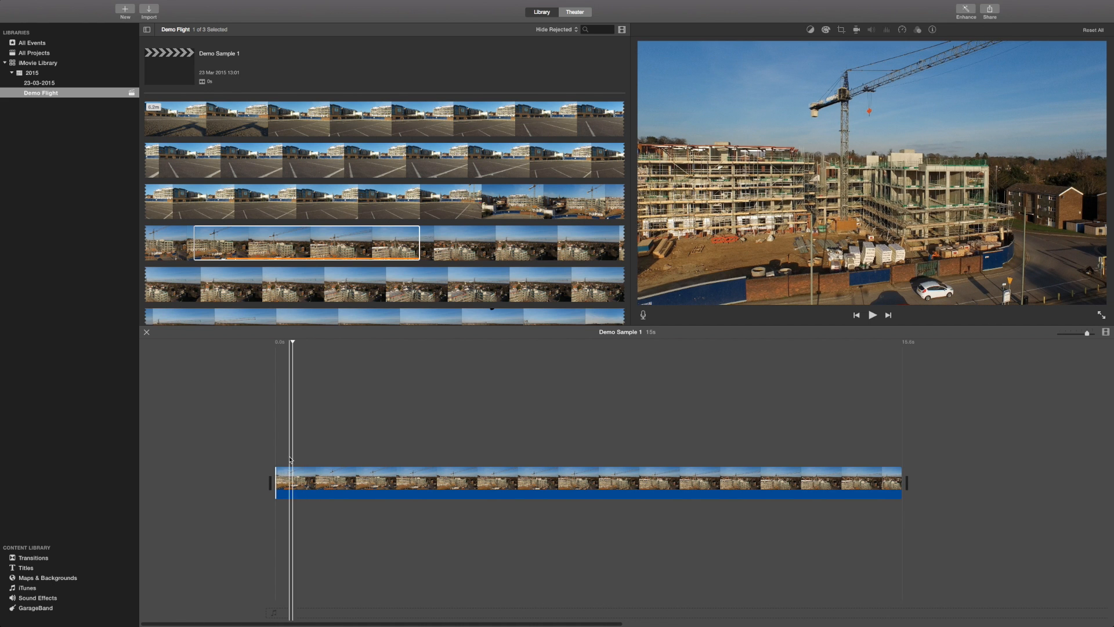
scroll(270, 456, right, 5)
scroll(269, 460, left, 5)
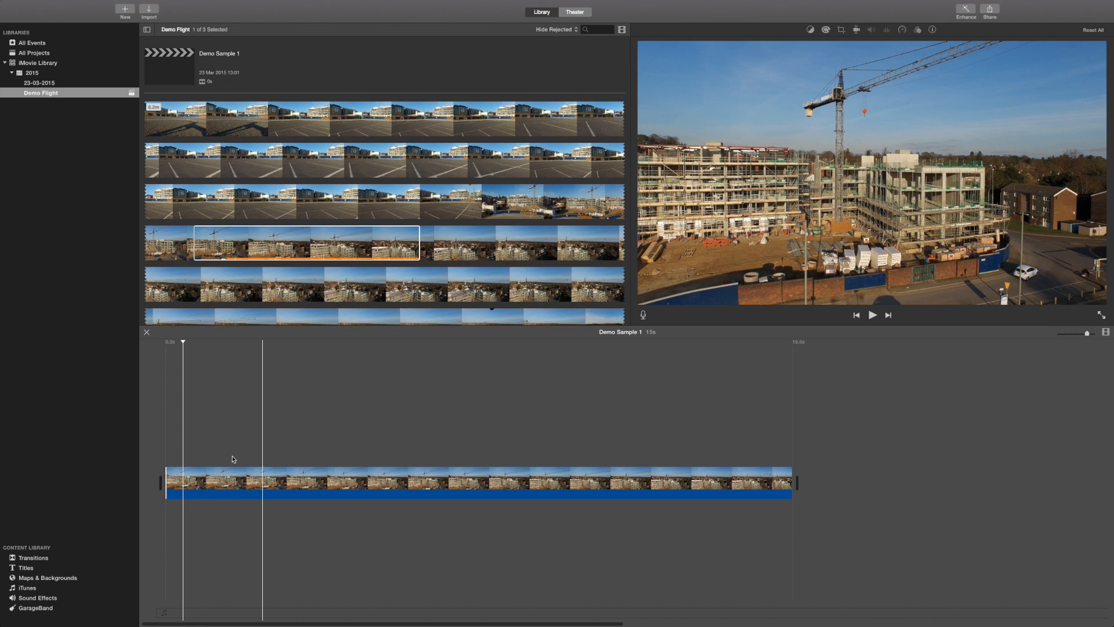
click(166, 459)
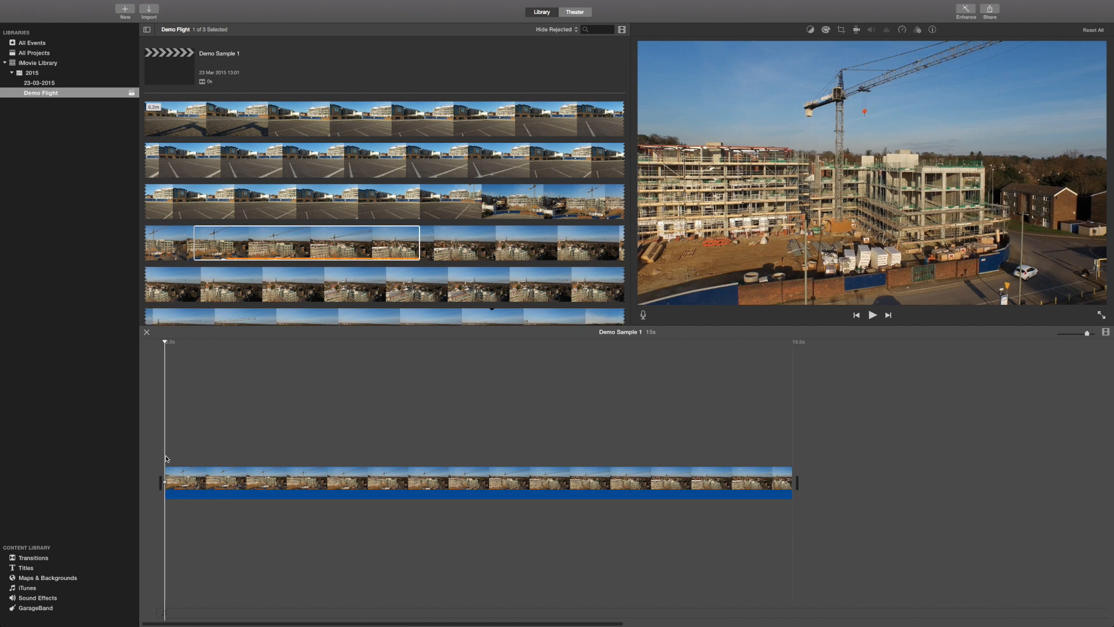
key(space)
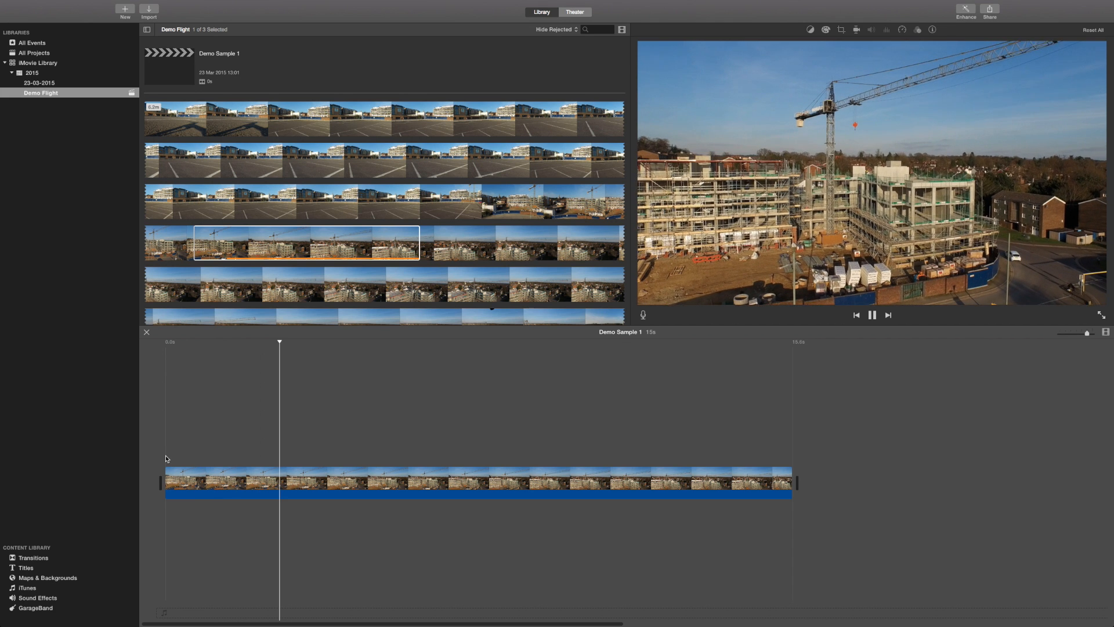
key(space)
Trim the clip's start to 15.5 seconds, play it, and shorten the start further to leave about 11.2 seconds.
drag(163, 476, 168, 476)
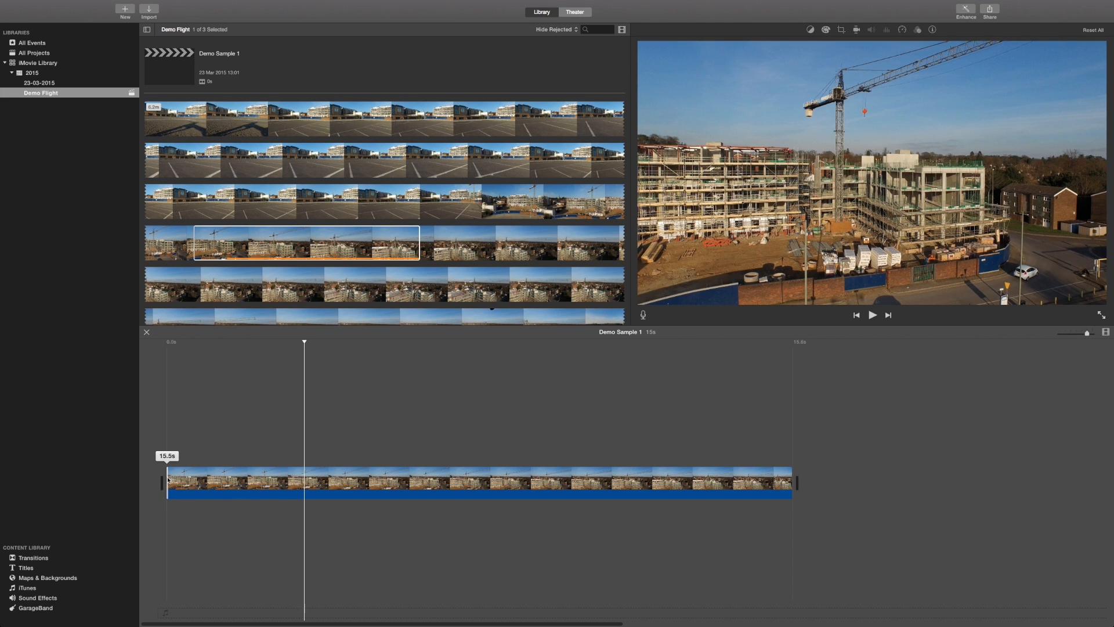
click(175, 458)
key(space)
key(space)
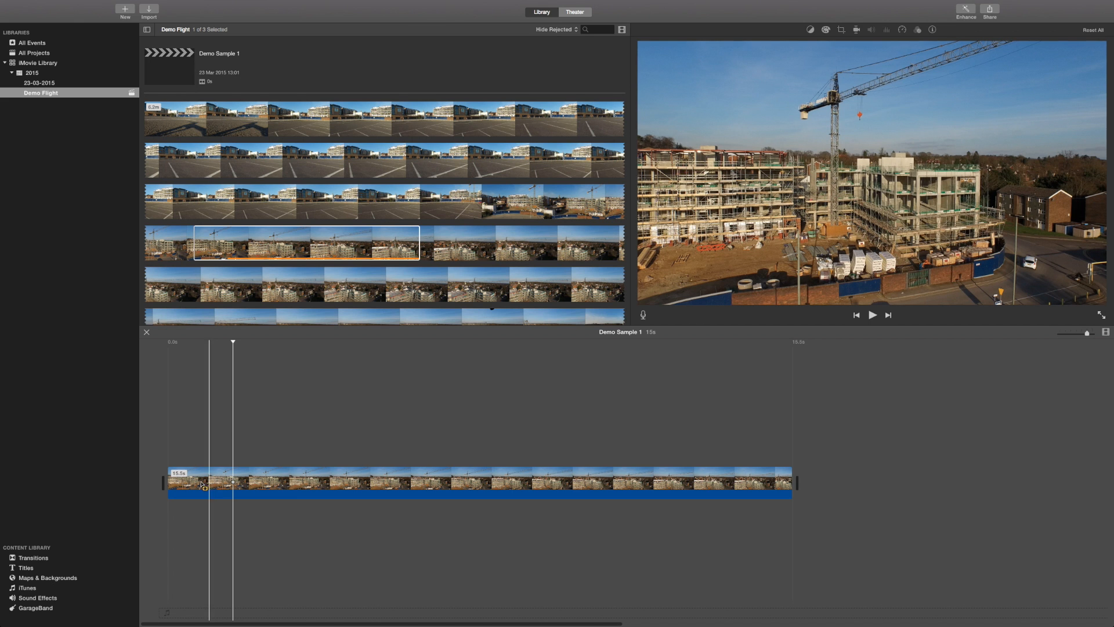
drag(169, 480, 343, 475)
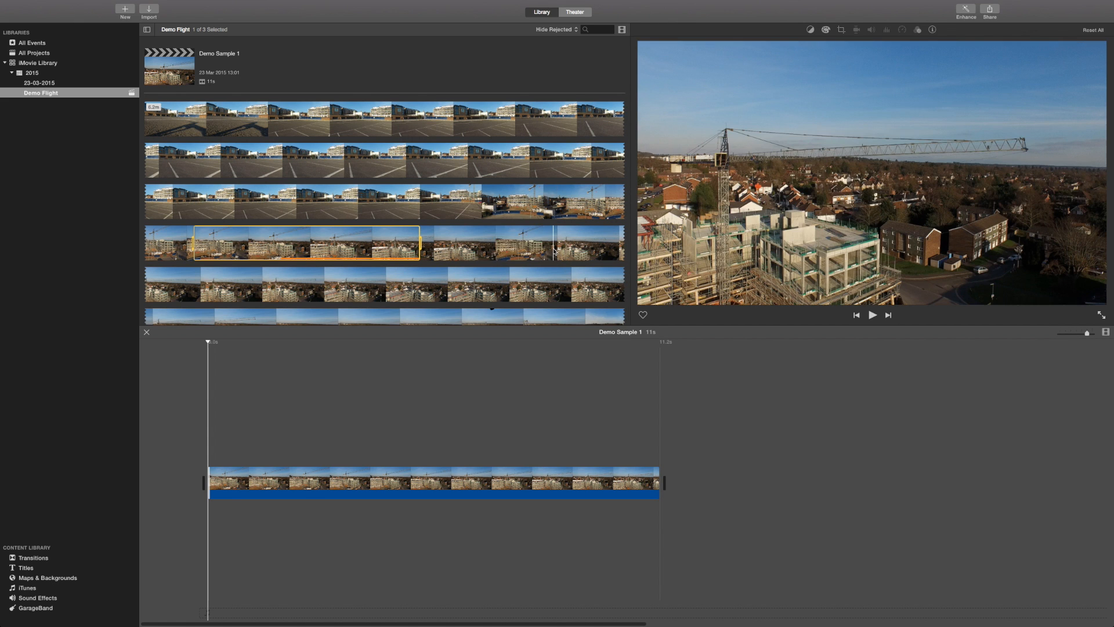
click(549, 252)
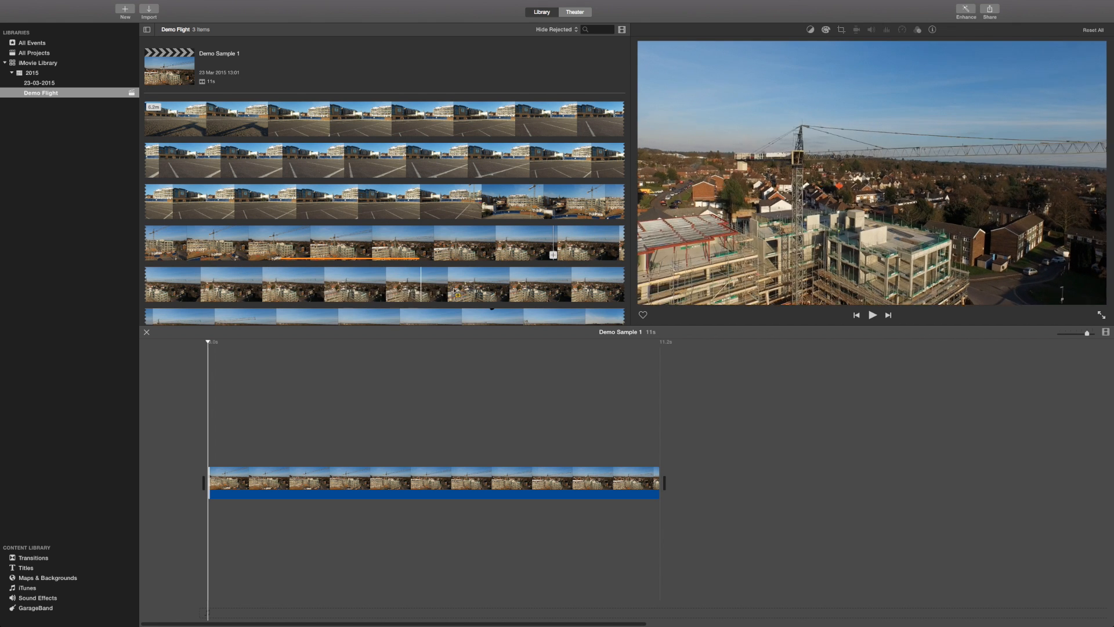
scroll(441, 291, down, 2)
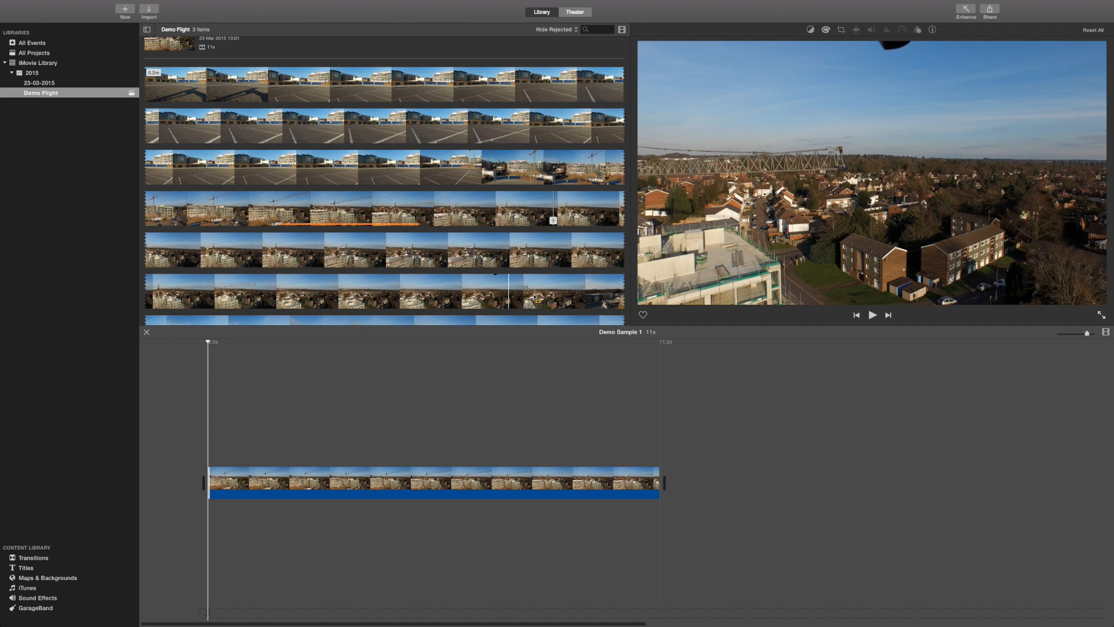
scroll(545, 297, down, 2)
scroll(545, 297, down, 6)
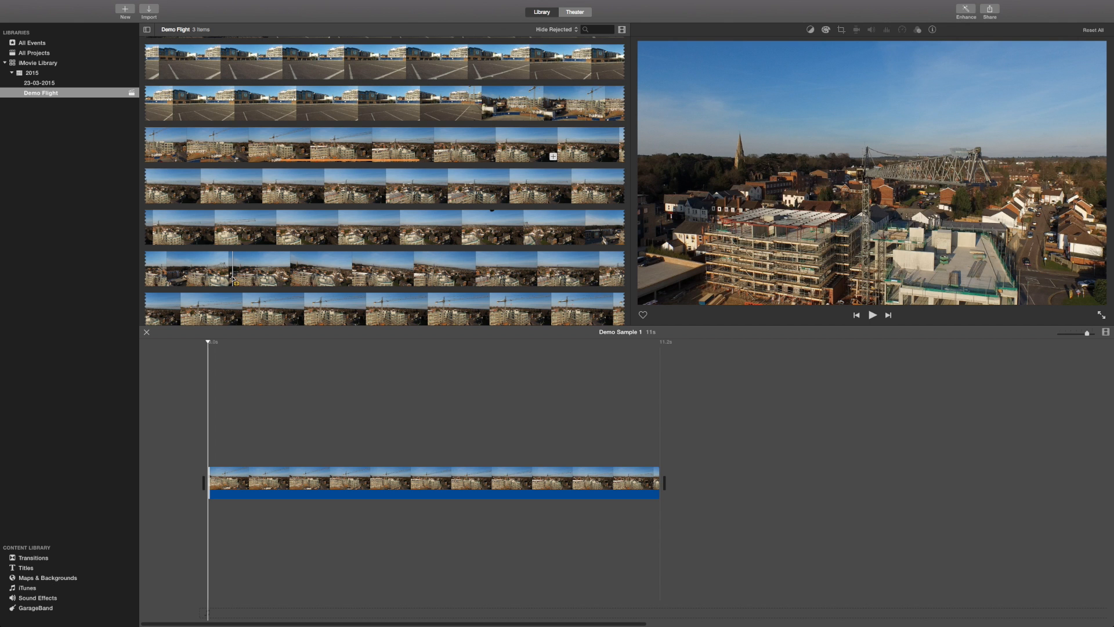
drag(235, 277, 480, 277)
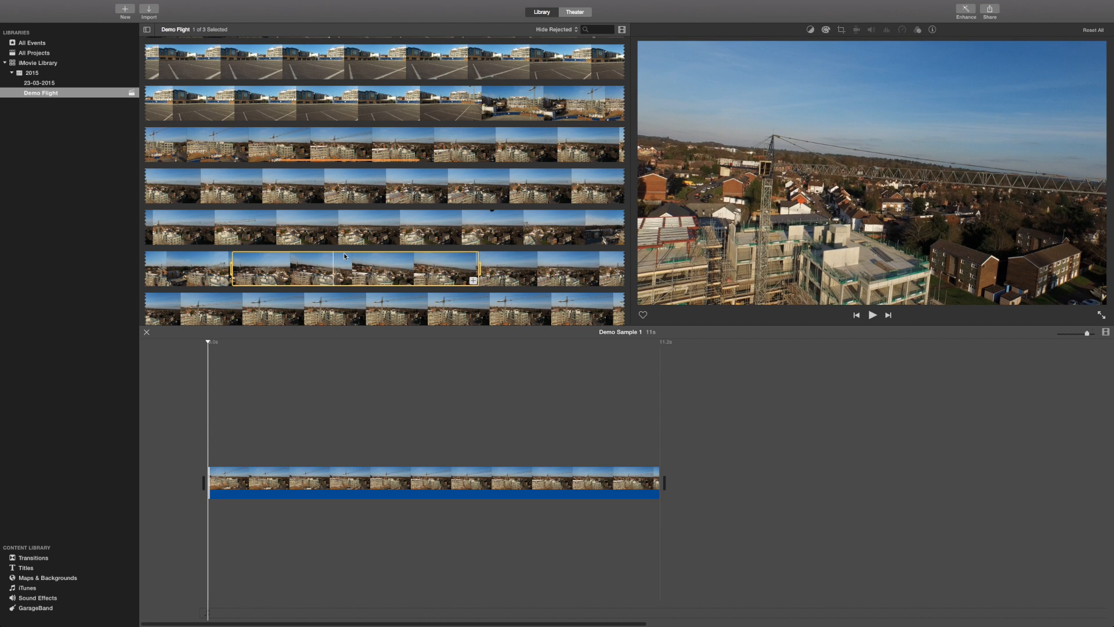
click(344, 235)
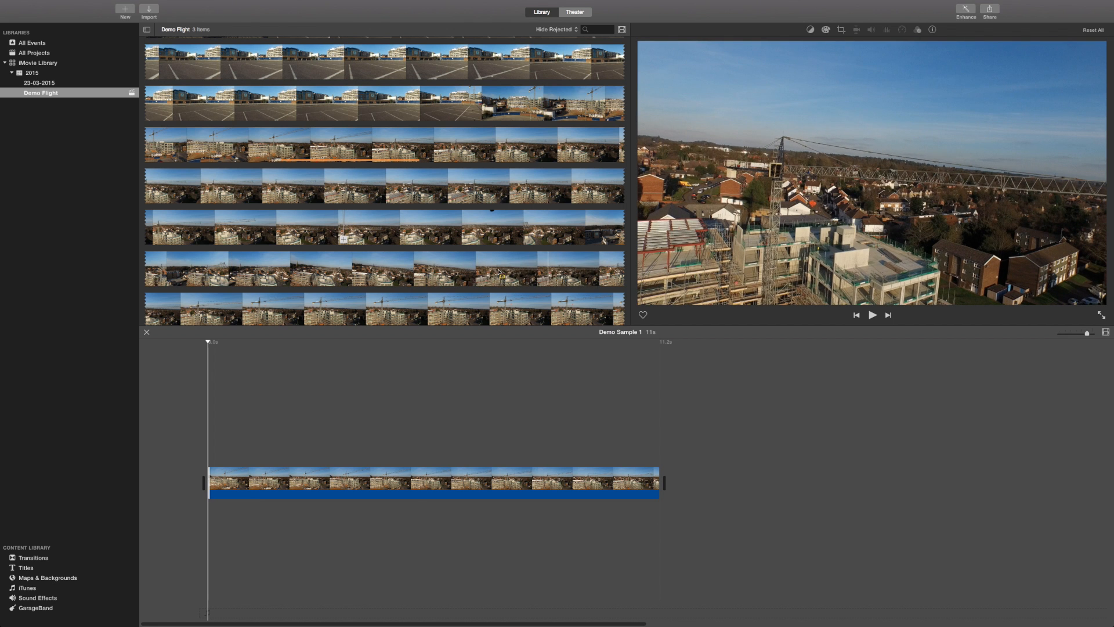
click(447, 398)
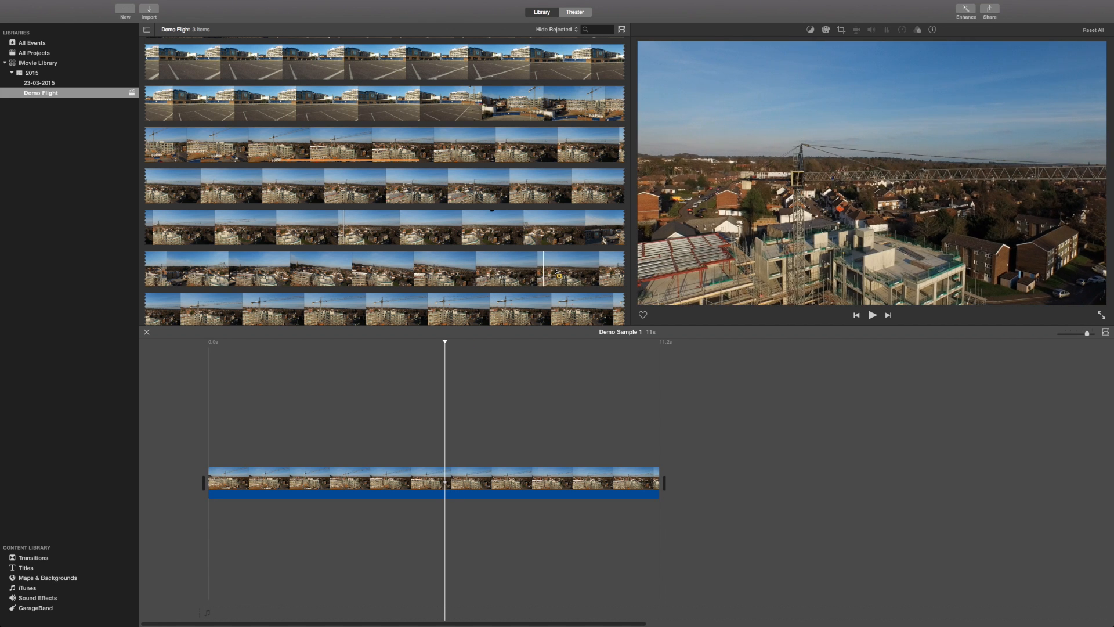
Select a section of about 7.6 seconds in the first source clip, showing the pan over the site with the church spire, and add it to the movie.
scroll(578, 273, down, 2)
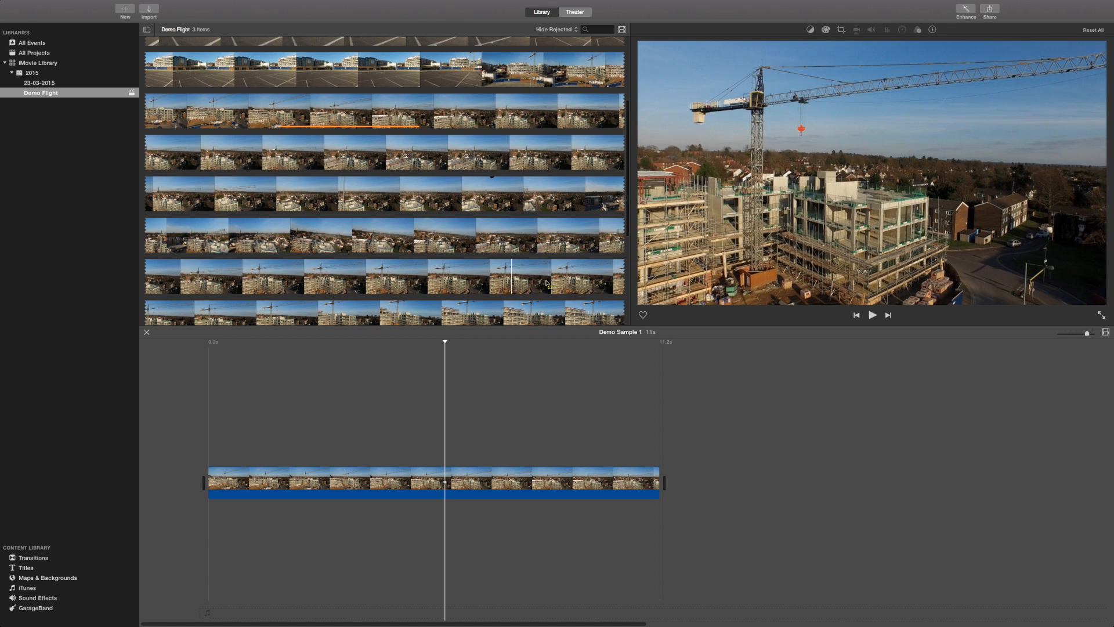
scroll(505, 282, down, 2)
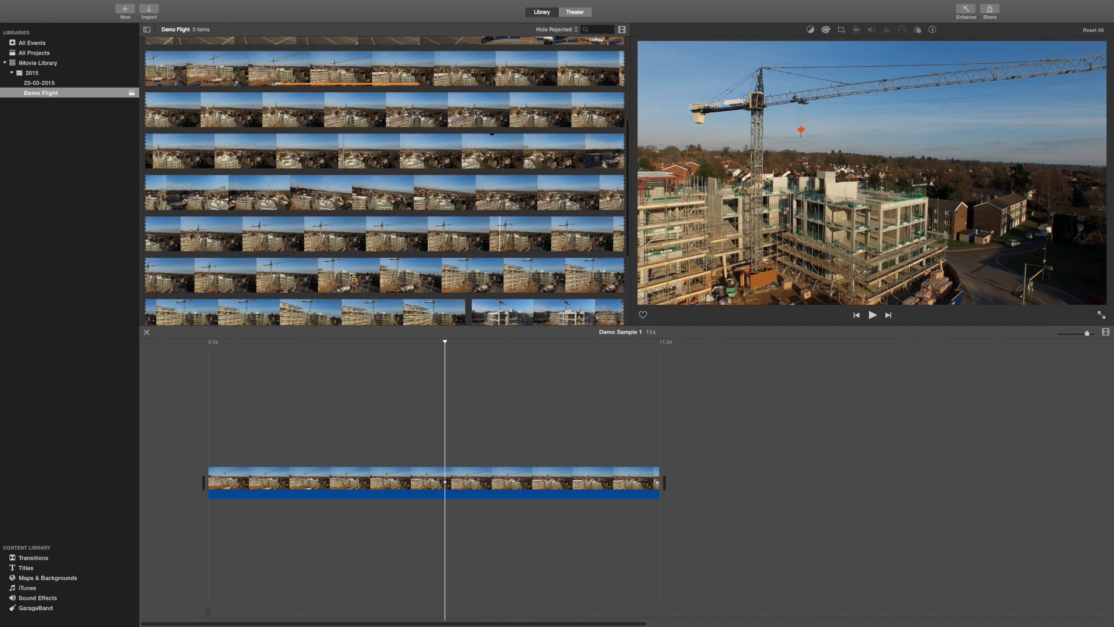
scroll(231, 256, down, 1)
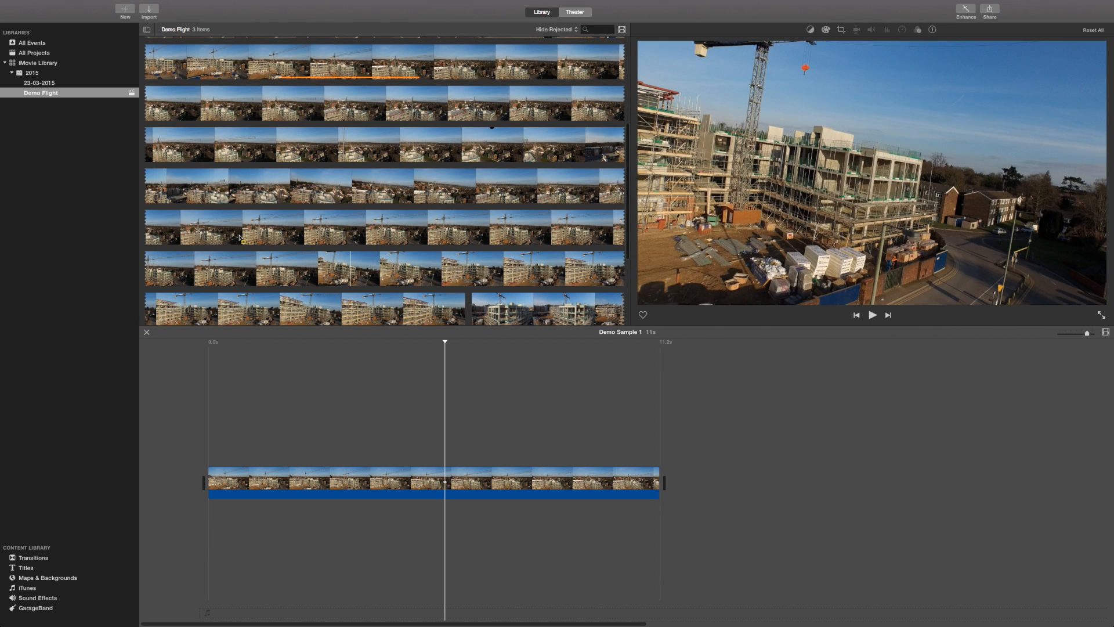
scroll(290, 237, up, 4)
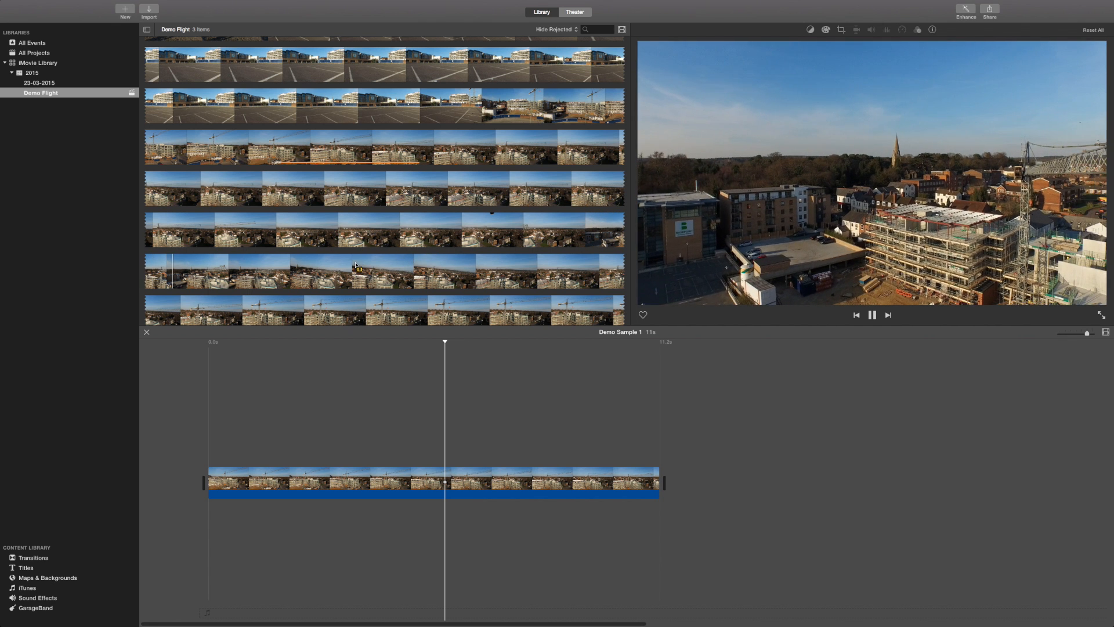
key(space)
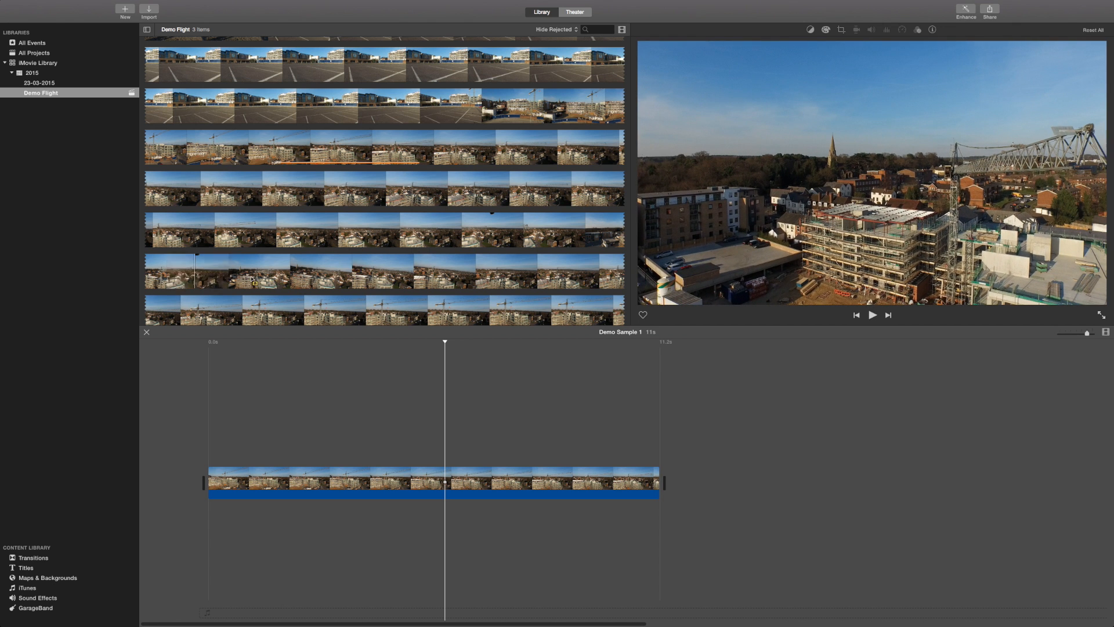
drag(193, 282, 290, 278)
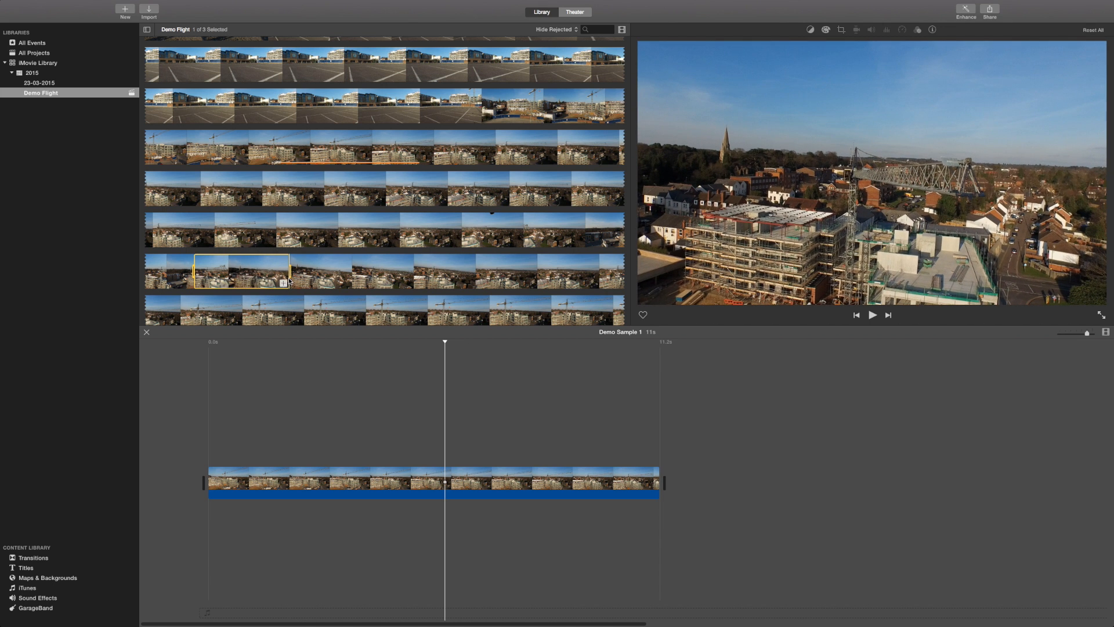
click(285, 284)
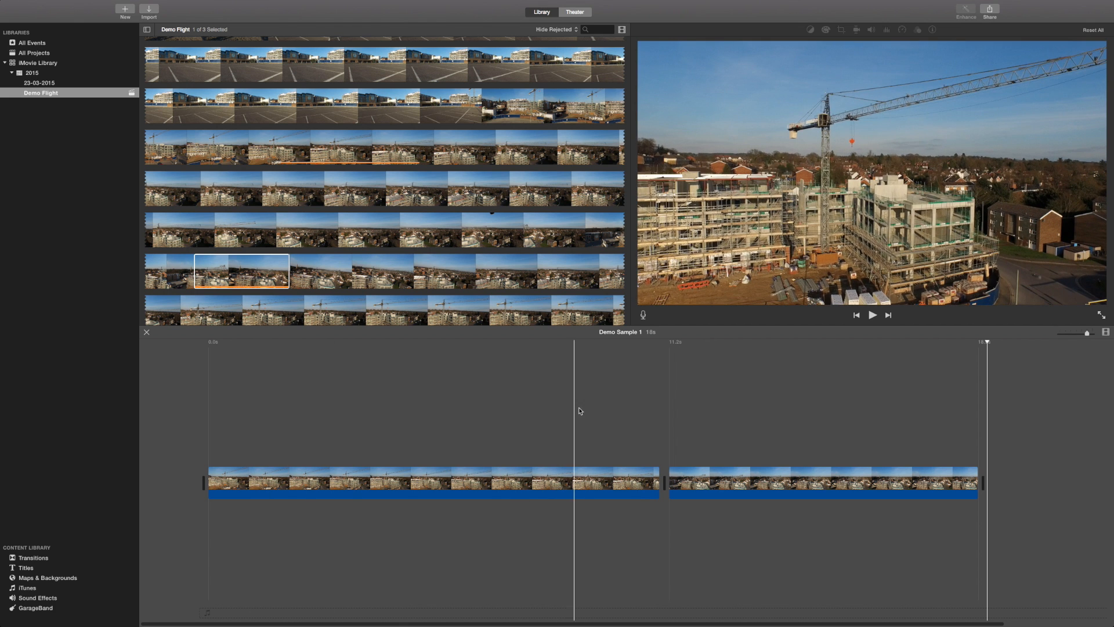
Play the timeline across the cut between the two clips and return the playhead to the middle of the first clip.
click(583, 409)
key(space)
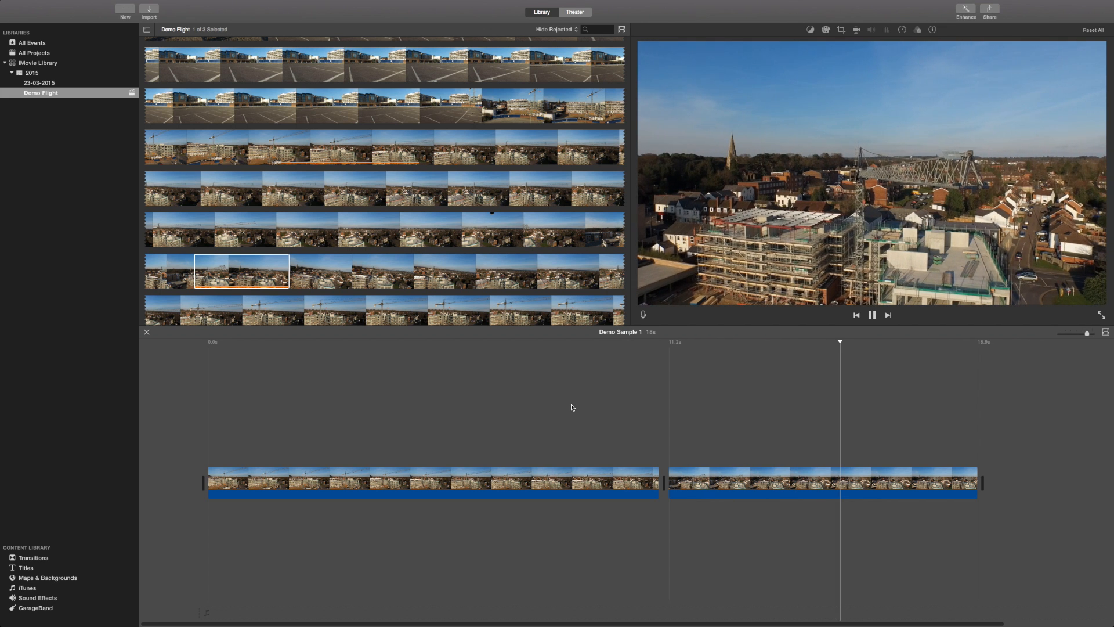
click(462, 385)
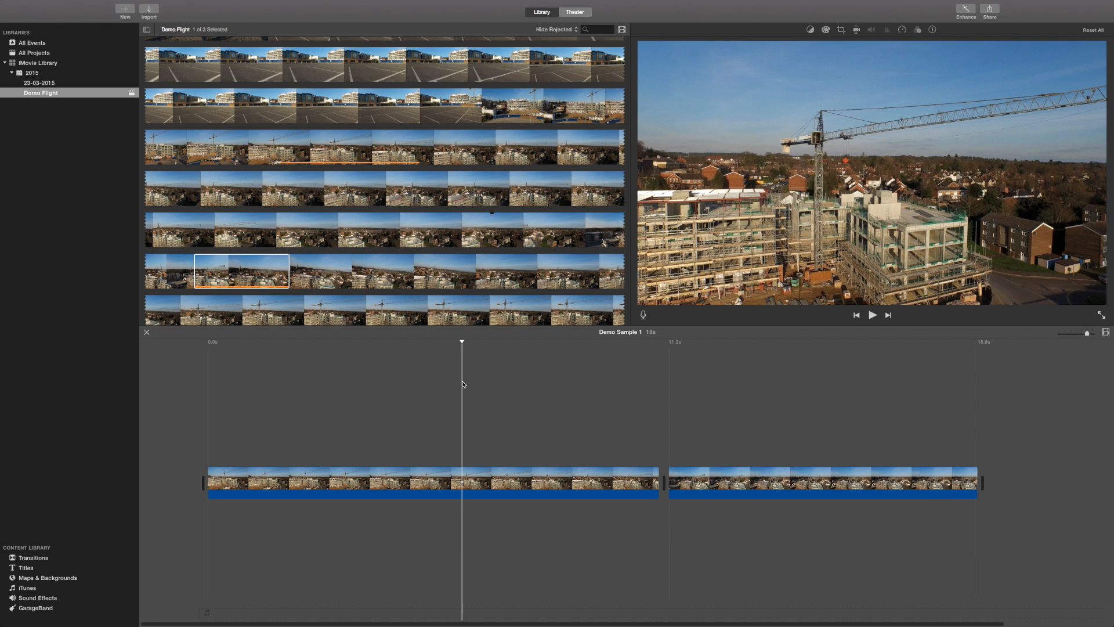
Preview the second source clip, select a section of about 28 seconds panning across the construction site, and add it to the movie.
scroll(397, 269, down, 3)
scroll(398, 268, down, 6)
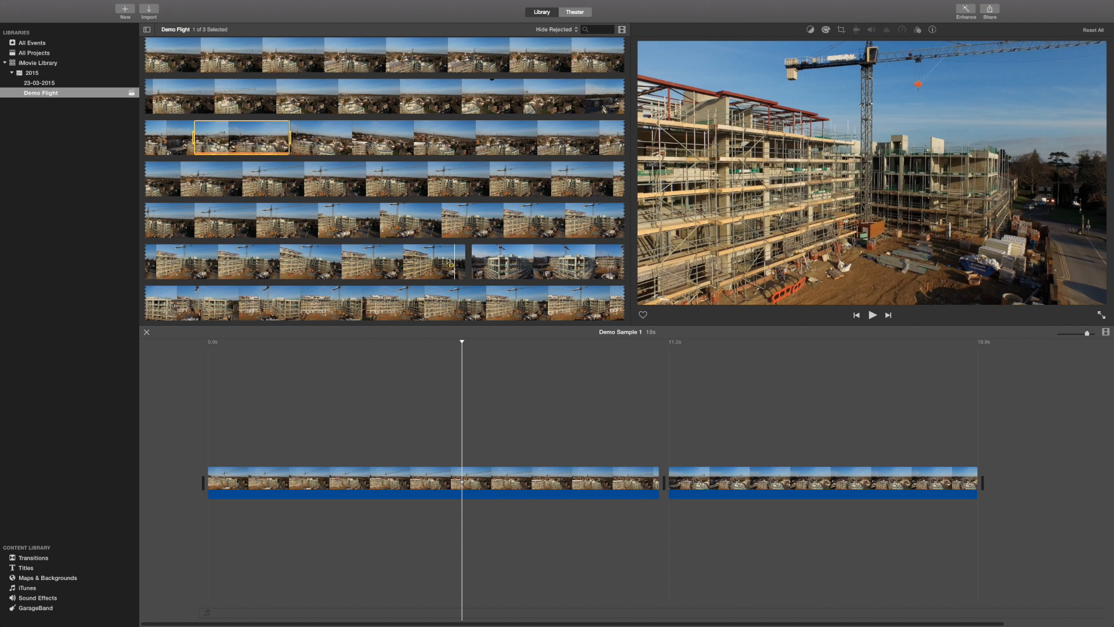
click(307, 263)
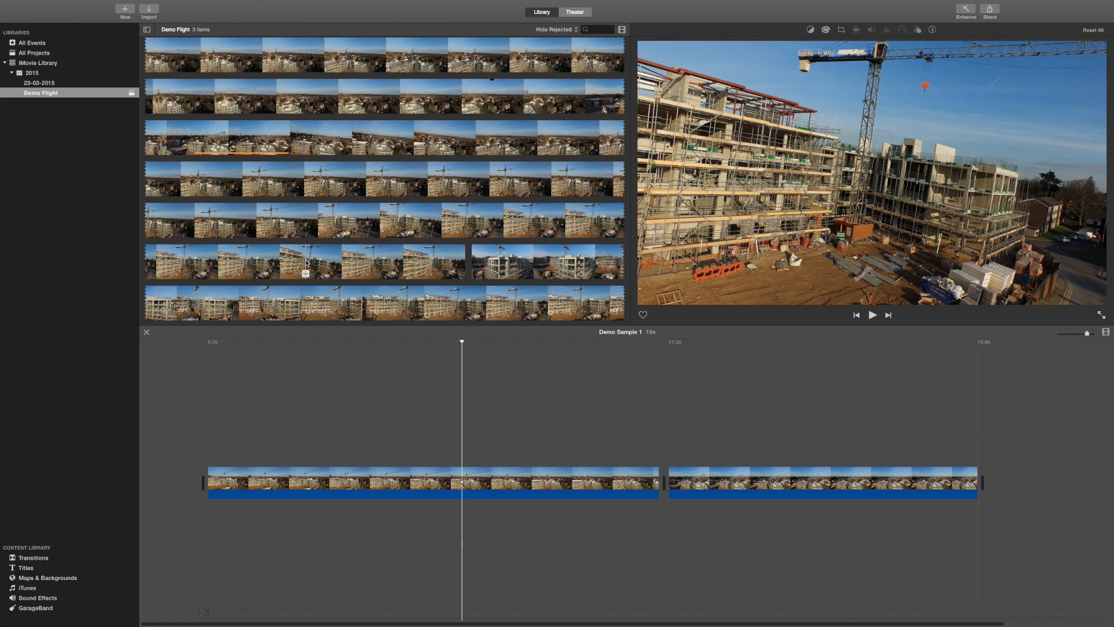
key(space)
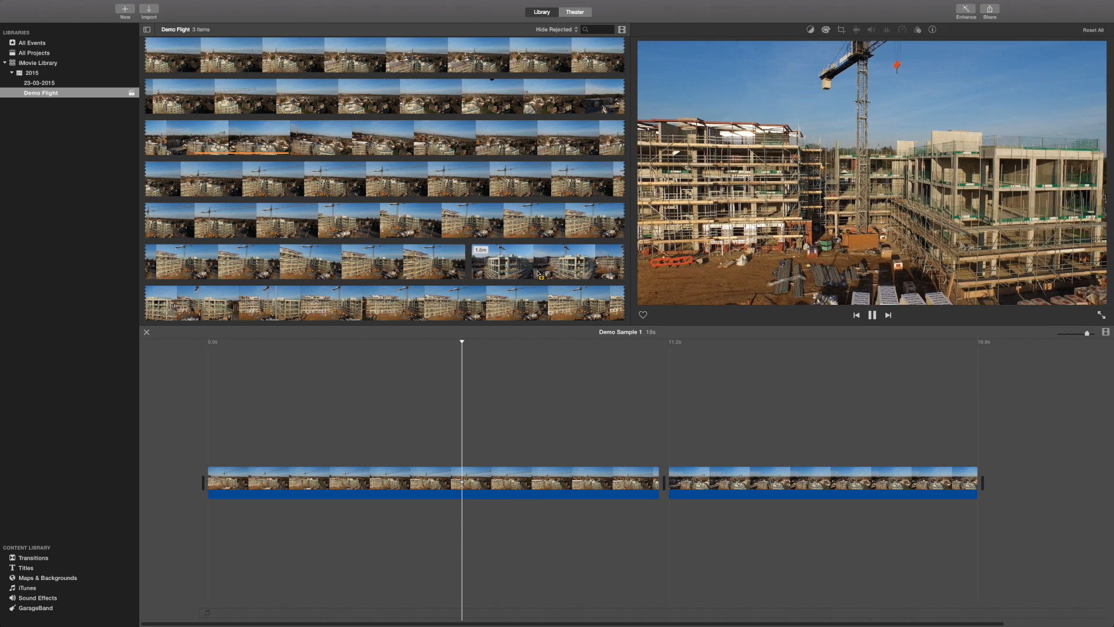
key(space)
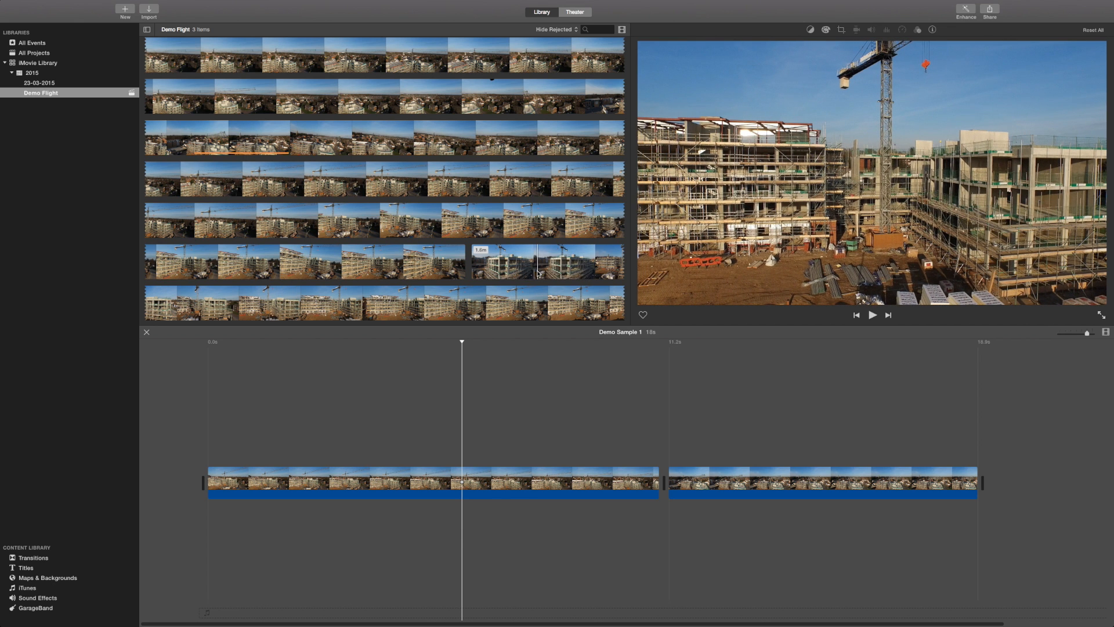
click(538, 273)
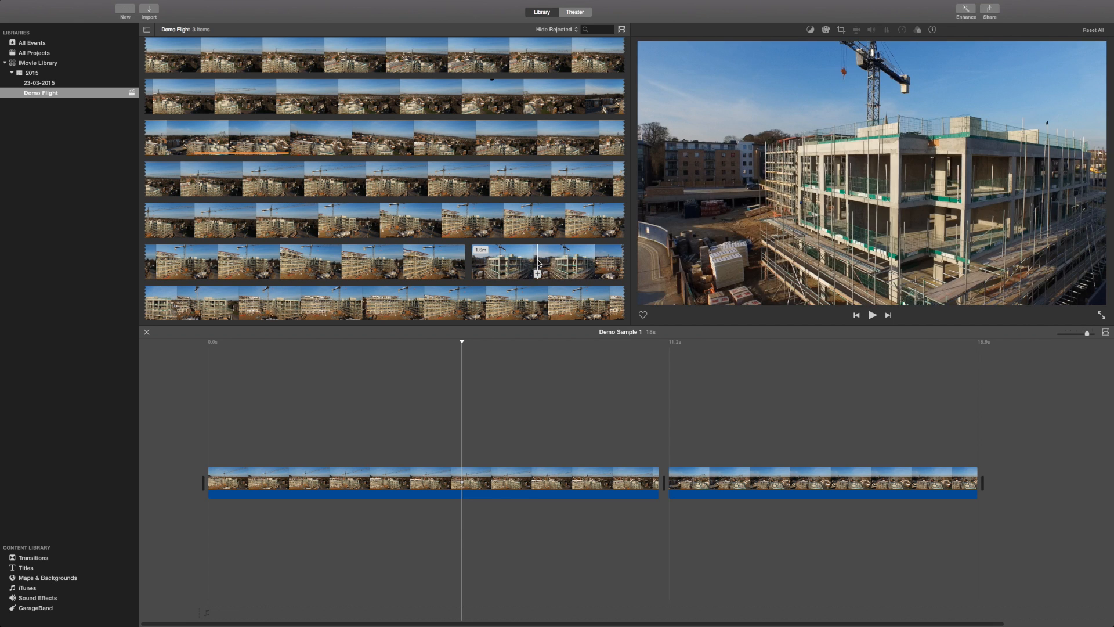
drag(545, 261, 411, 303)
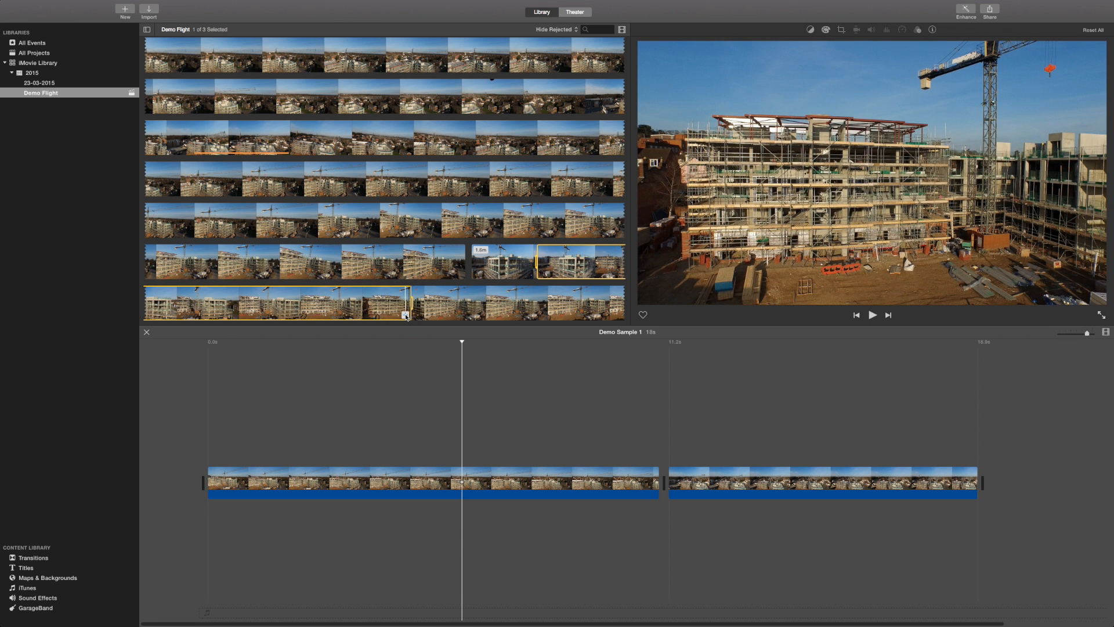
click(405, 315)
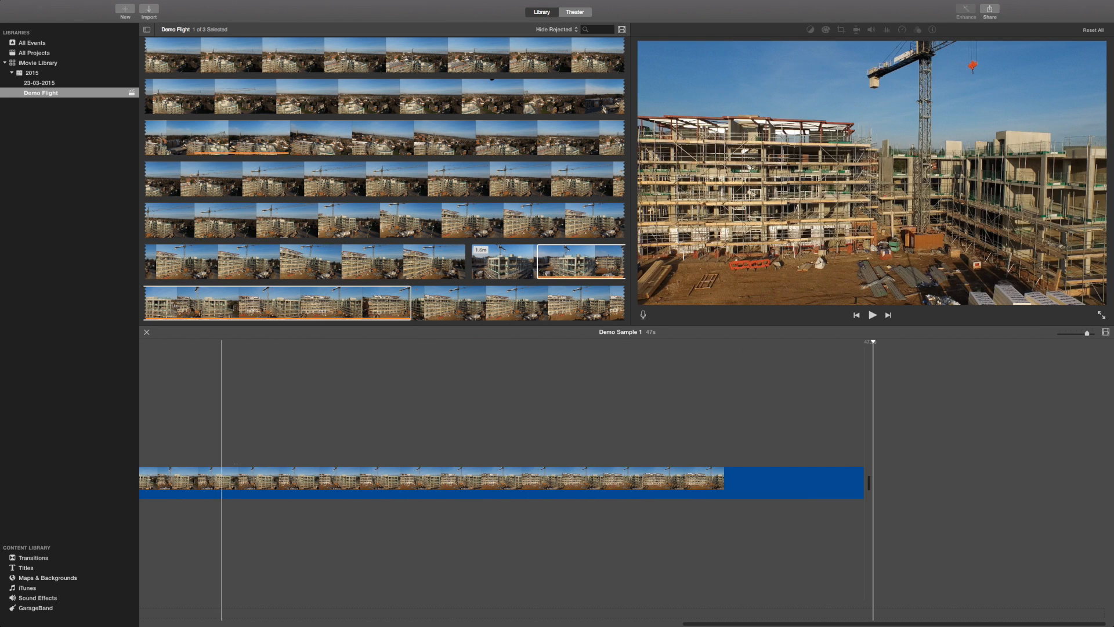
Look along the extended timeline and zoom it out until all three clips fit in view.
scroll(182, 455, left, 3)
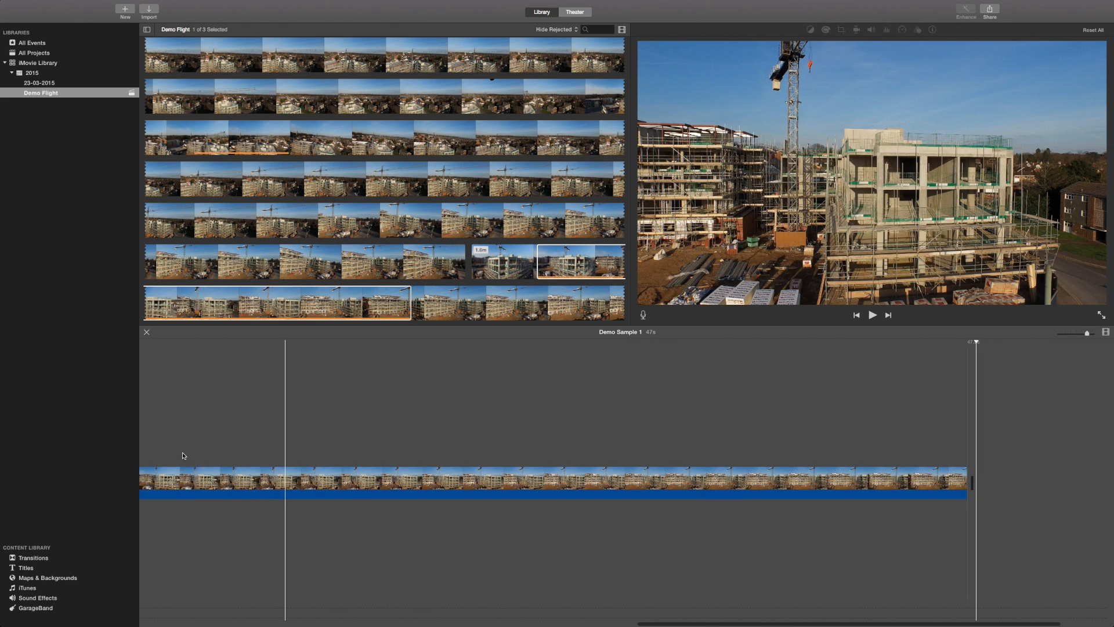
scroll(183, 455, left, 5)
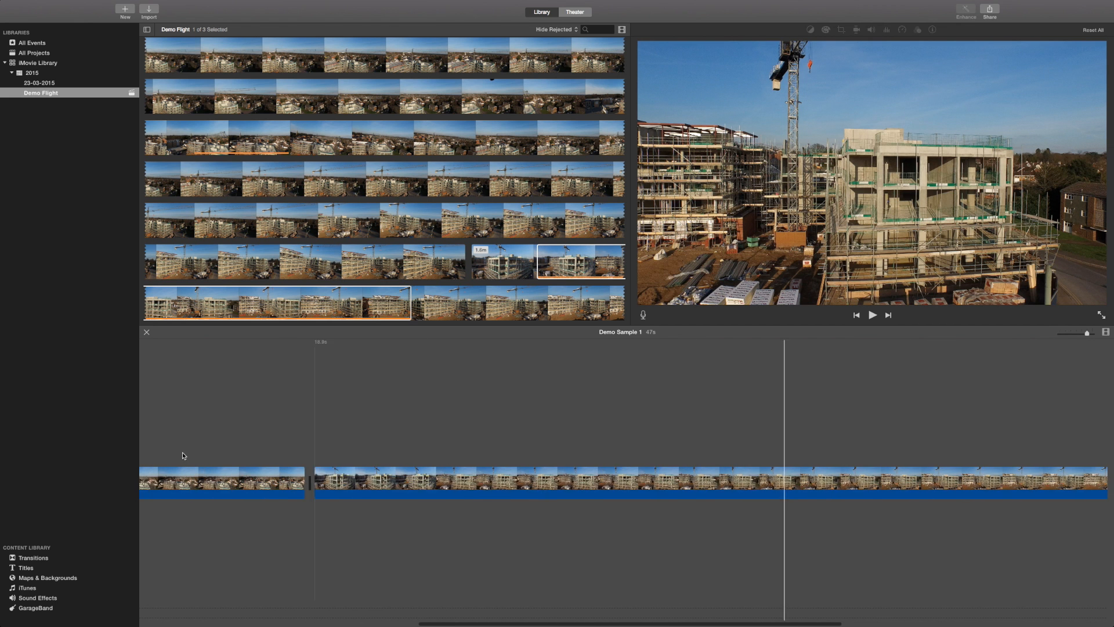
click(1075, 334)
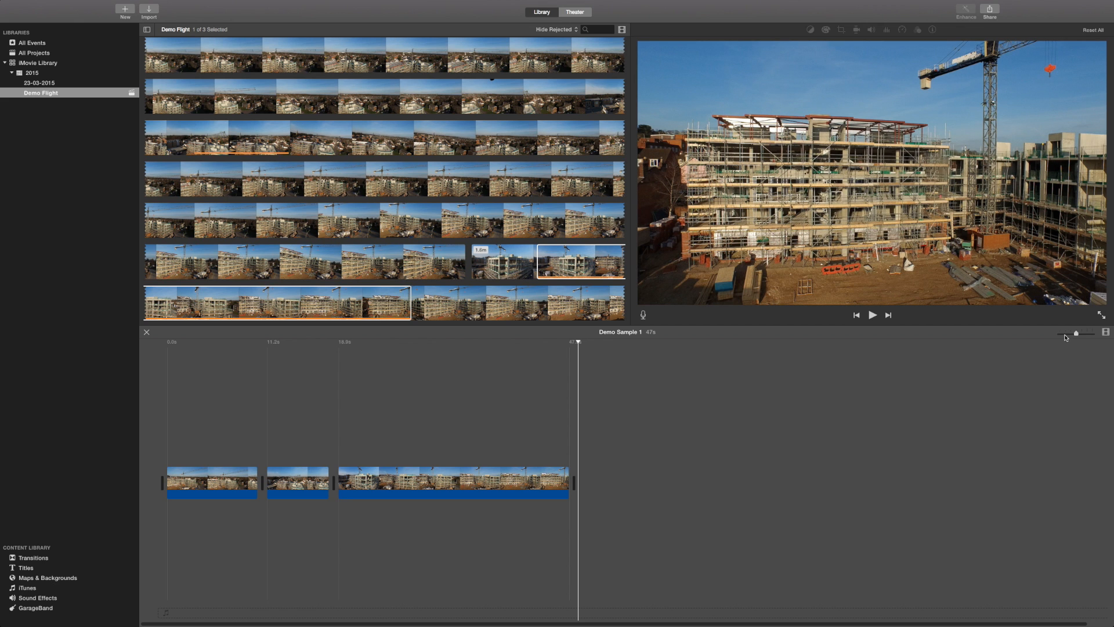
click(1088, 334)
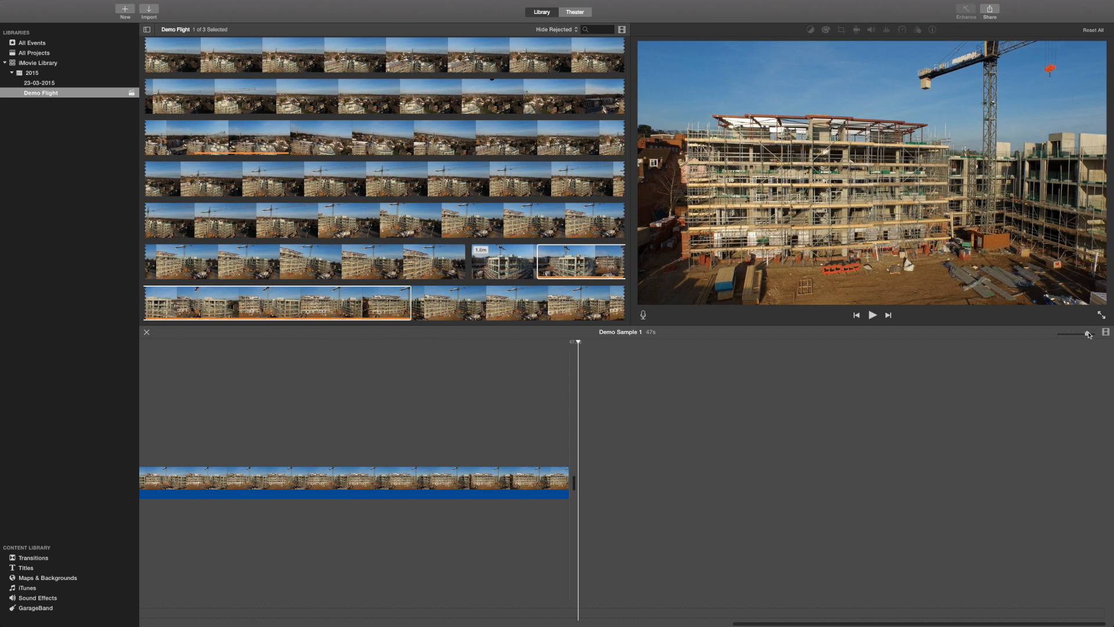
scroll(497, 415, left, 5)
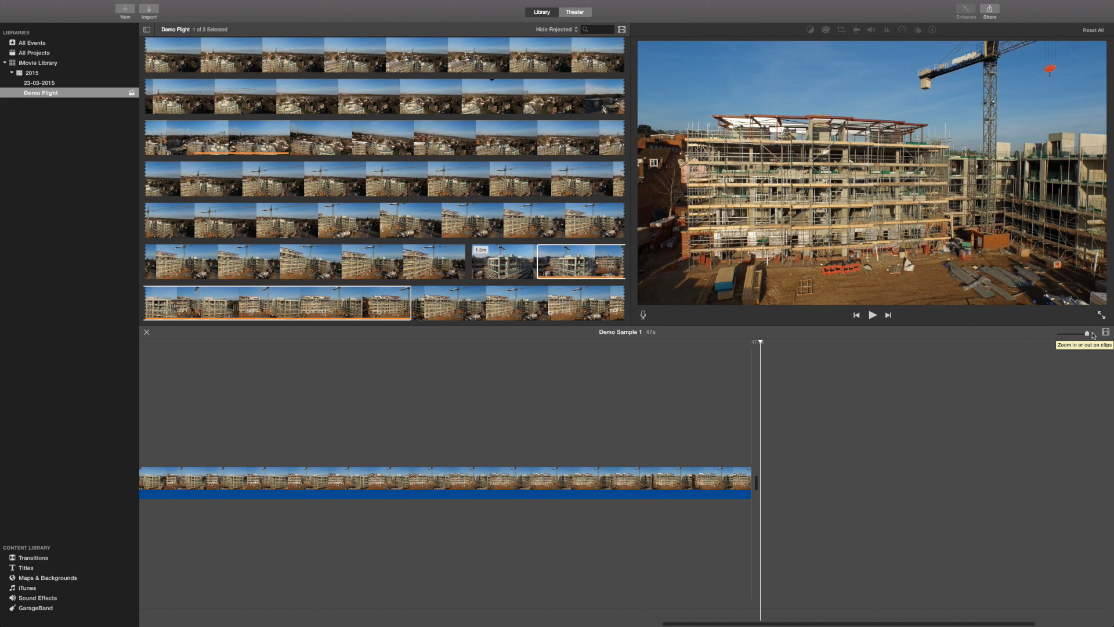
drag(1082, 335, 1076, 335)
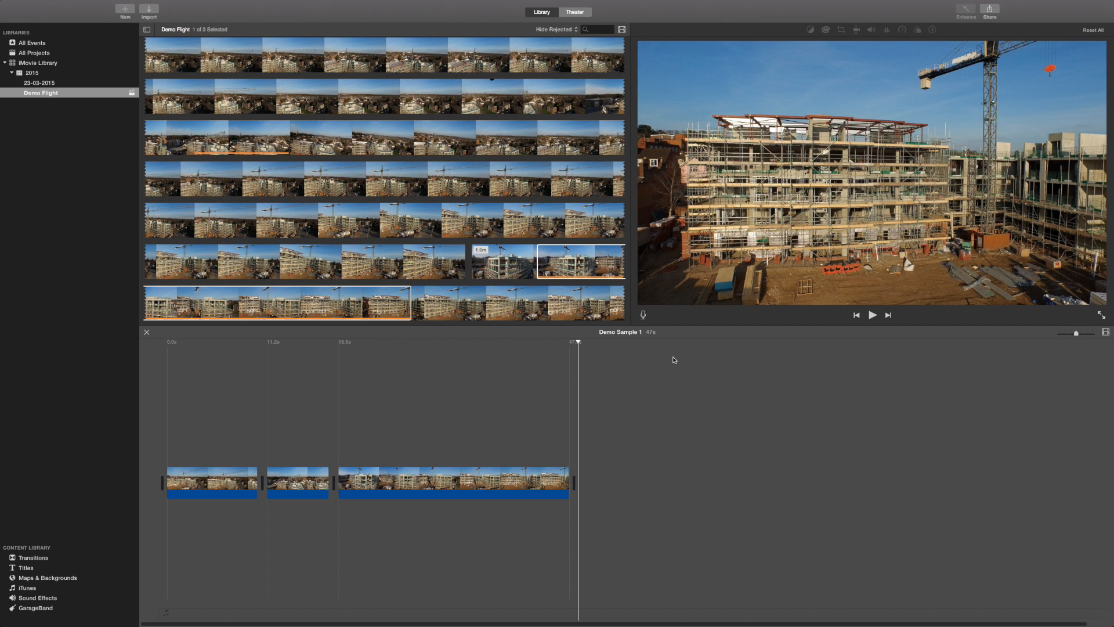
Preview the second source clip, select its final section of about 9 seconds, and add it to the end of the movie.
click(397, 225)
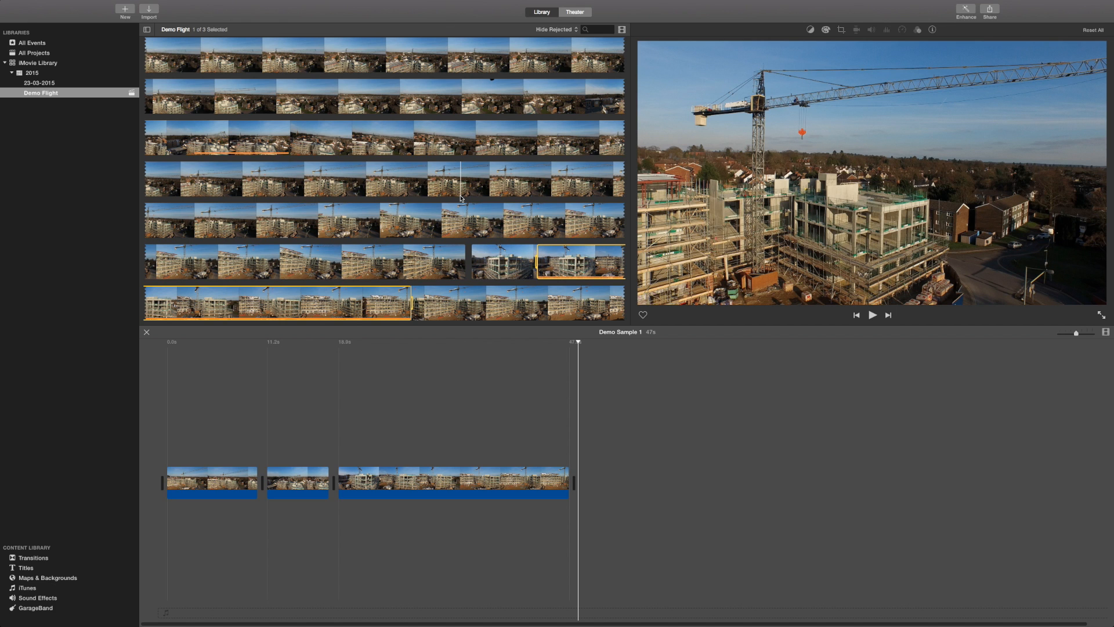
click(656, 345)
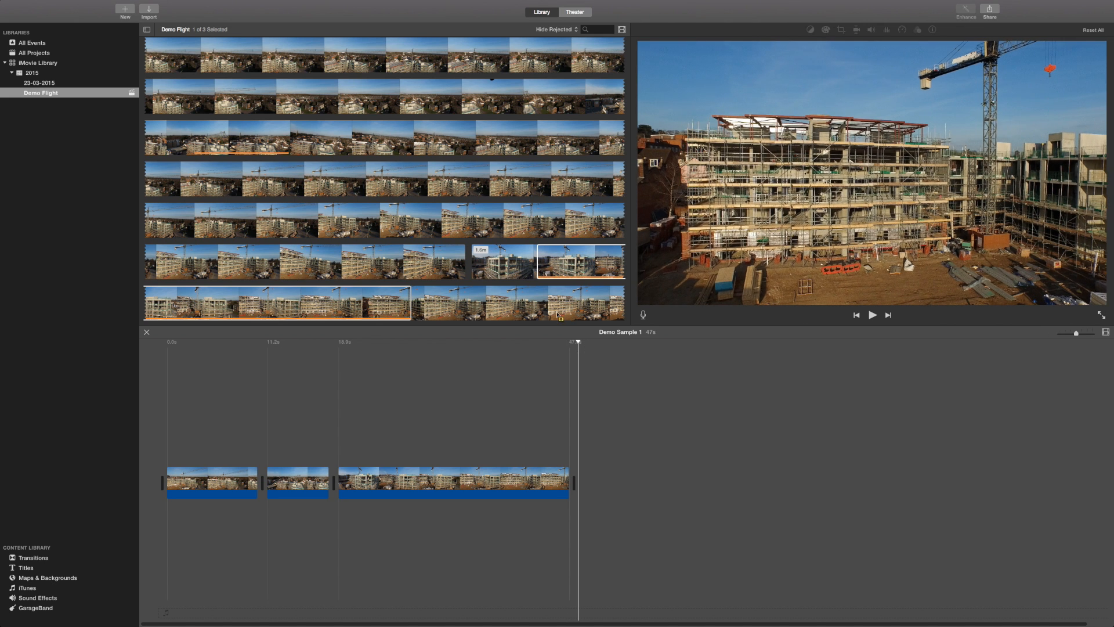
click(540, 285)
scroll(540, 286, down, 3)
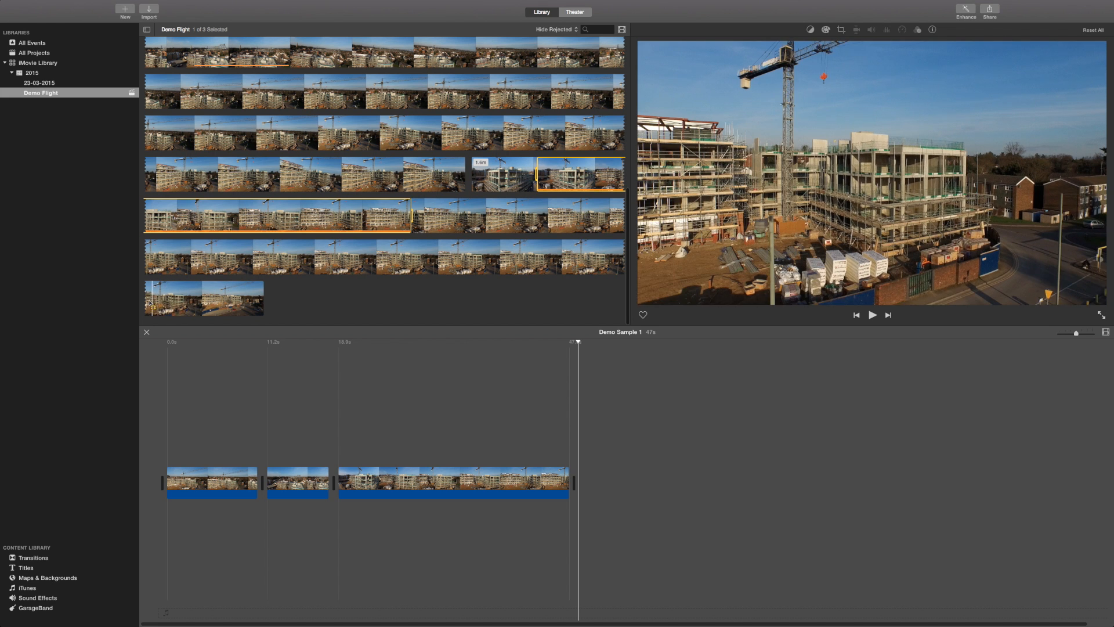
key(space)
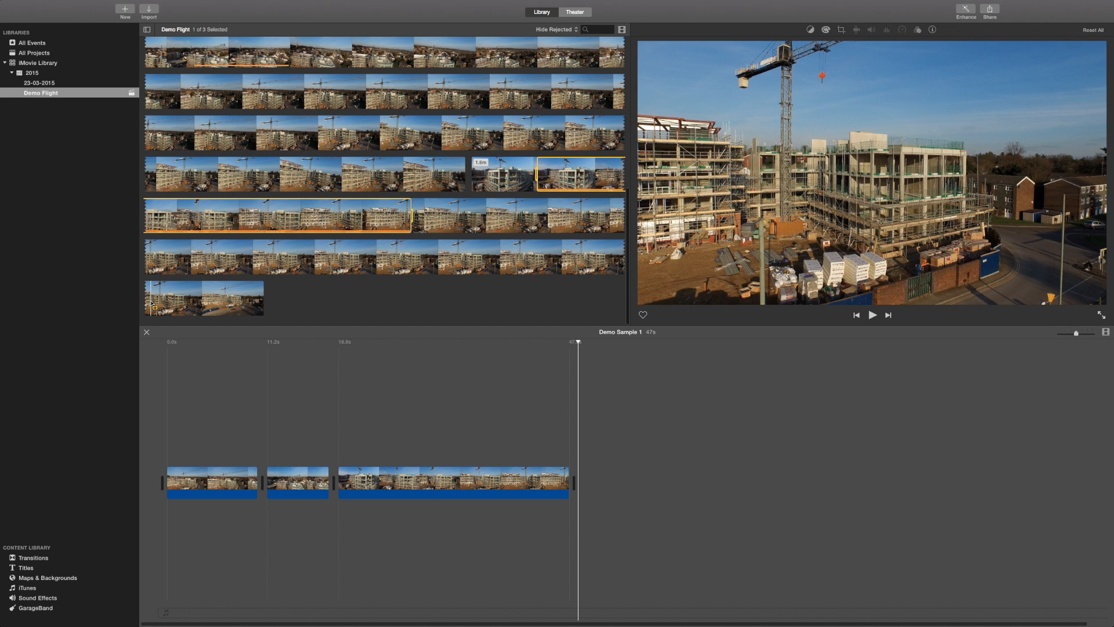
drag(151, 302, 270, 300)
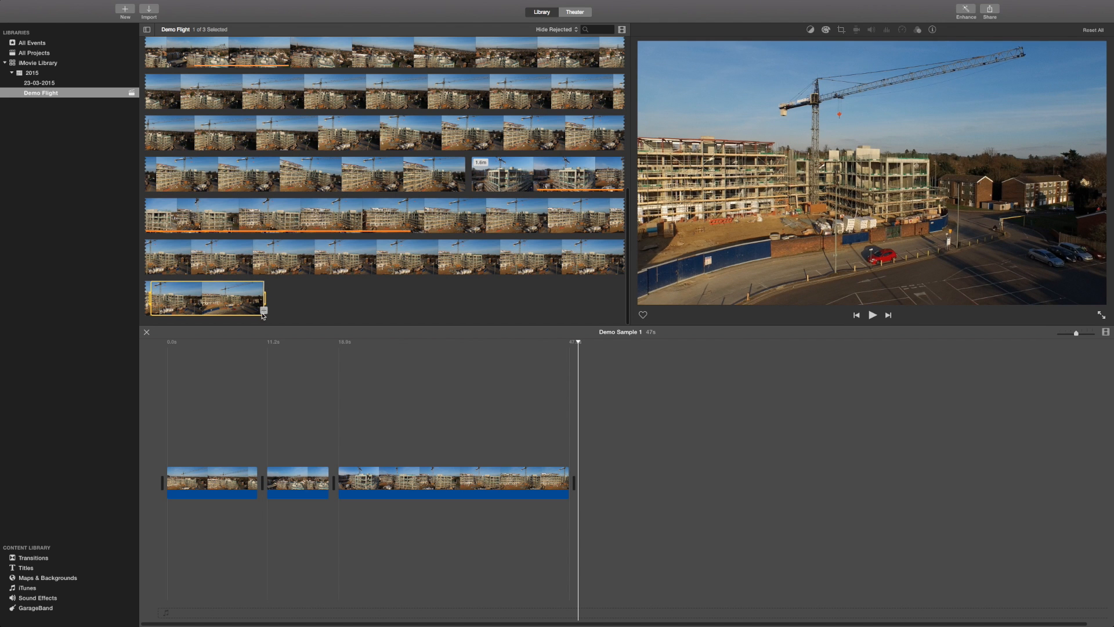
click(264, 311)
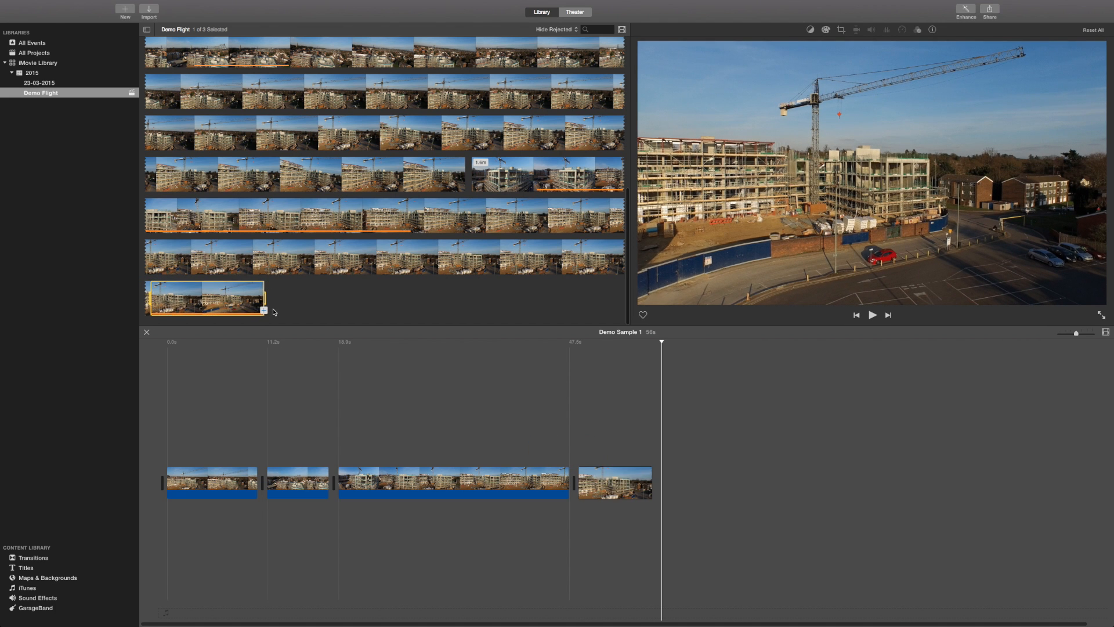
Look back through the source footage and play the timeline across the cuts between the four clips.
scroll(359, 155, up, 5)
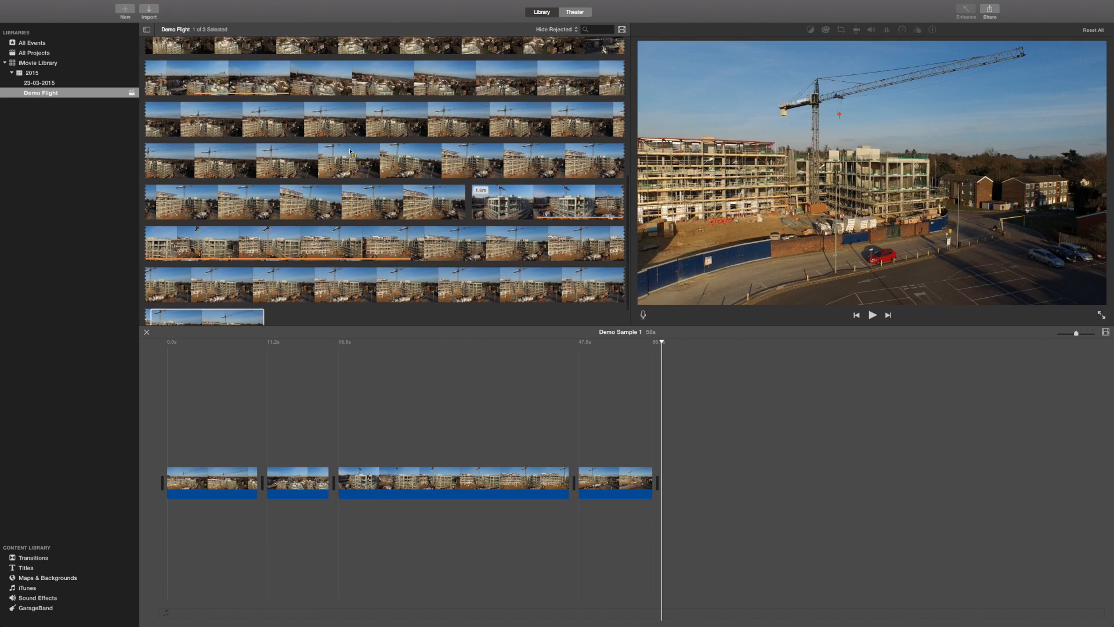
scroll(358, 155, up, 7)
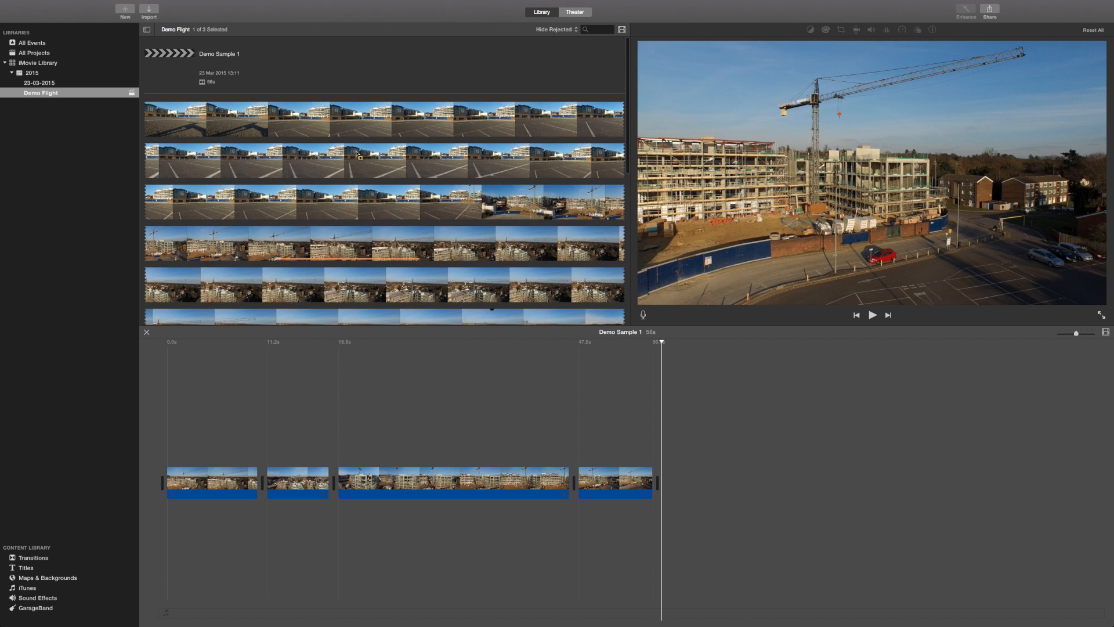
scroll(357, 154, down, 8)
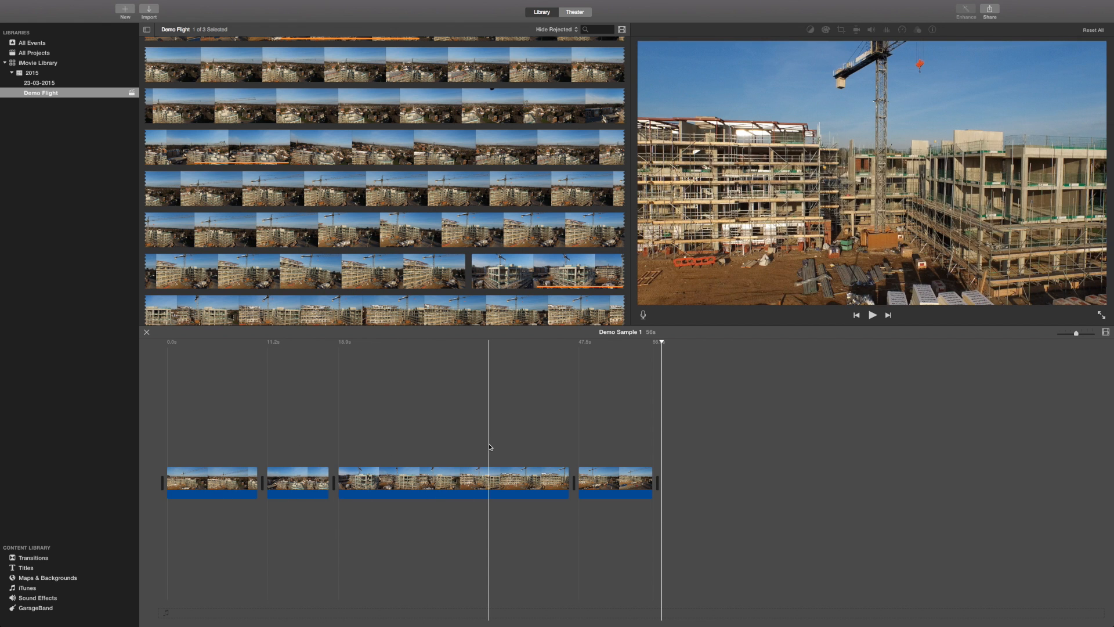
click(244, 448)
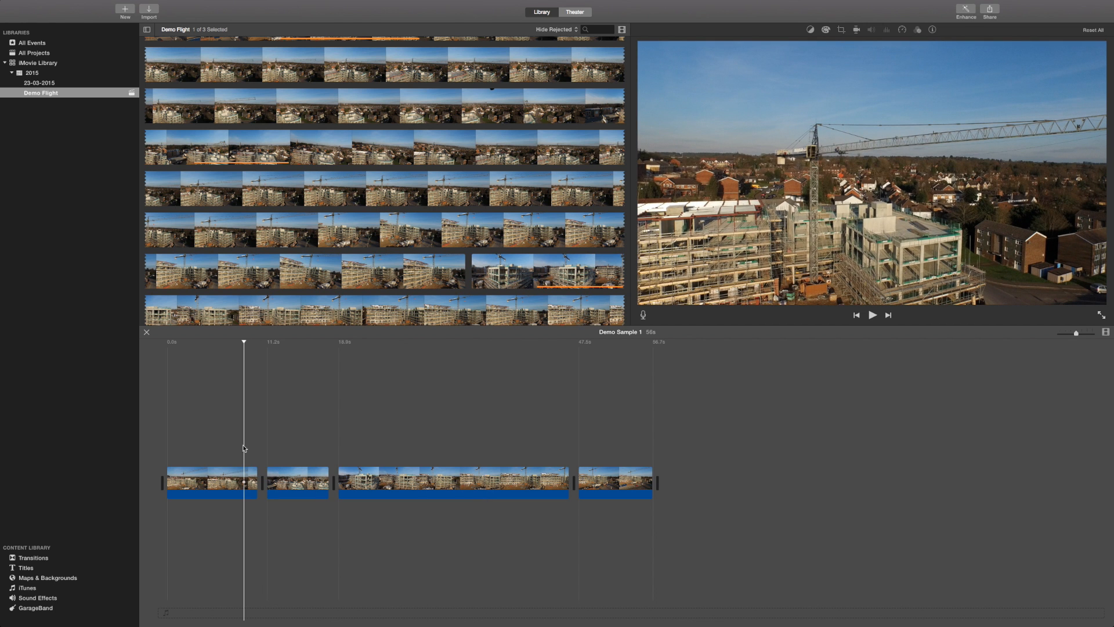
key(space)
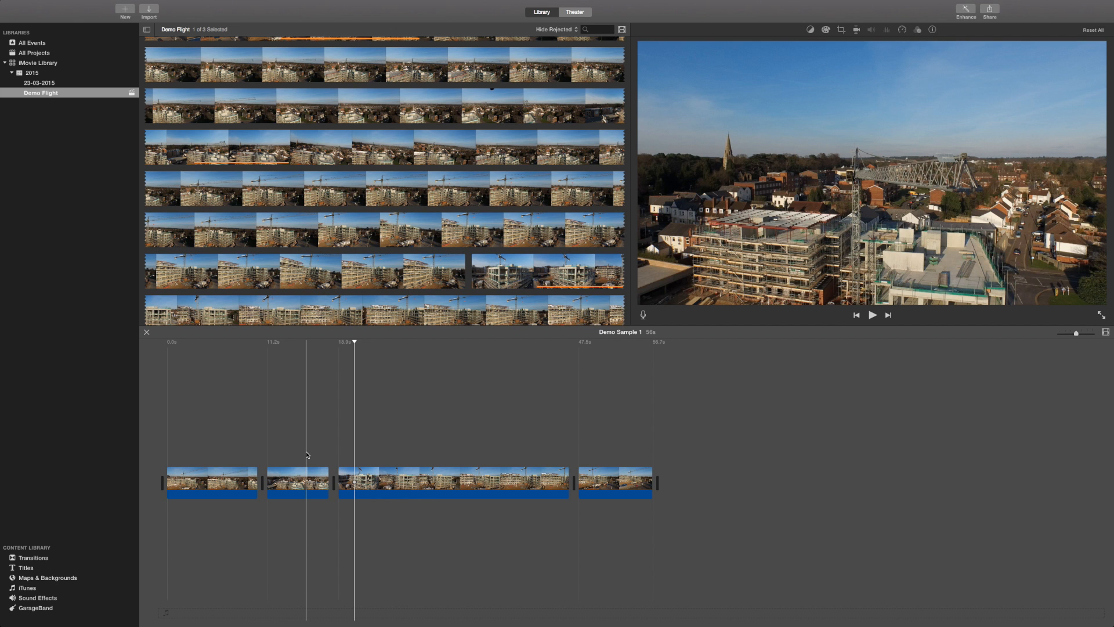
click(254, 461)
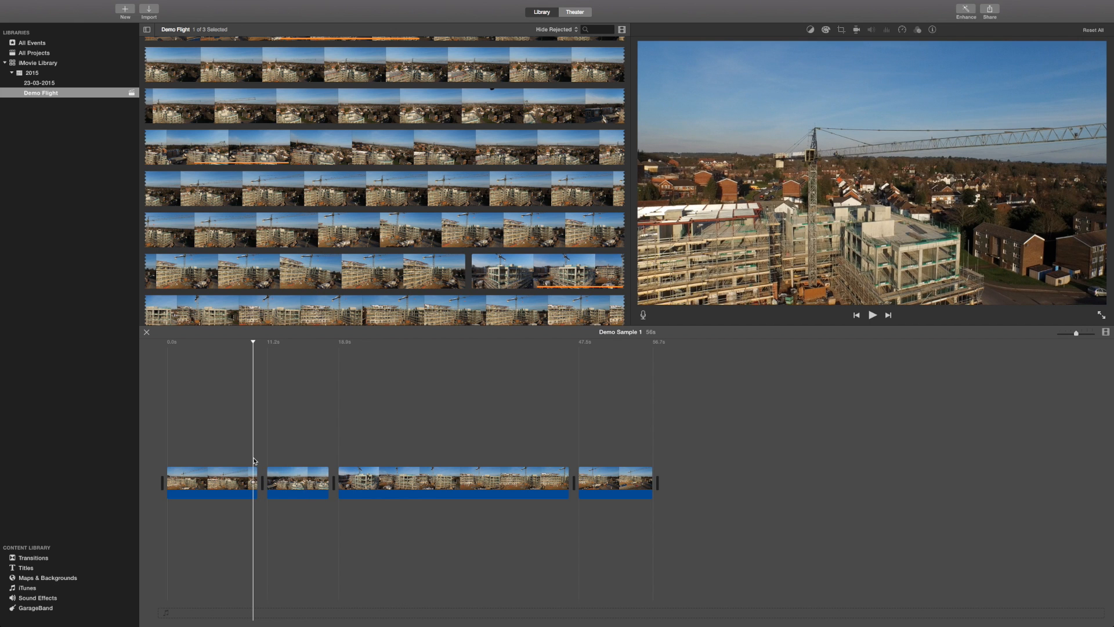
key(space)
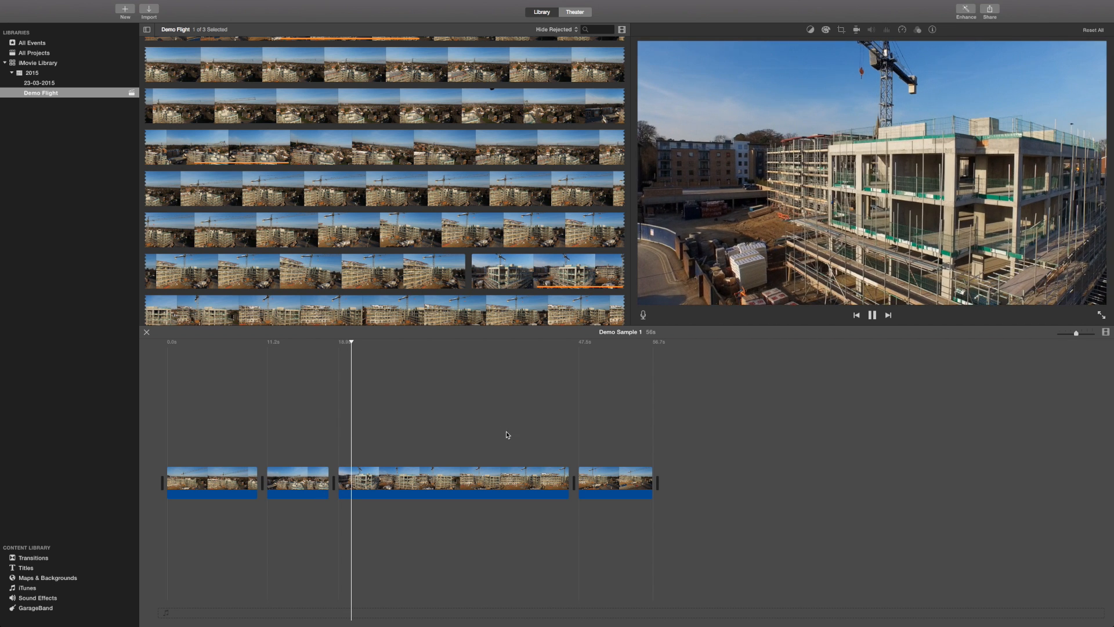
click(562, 450)
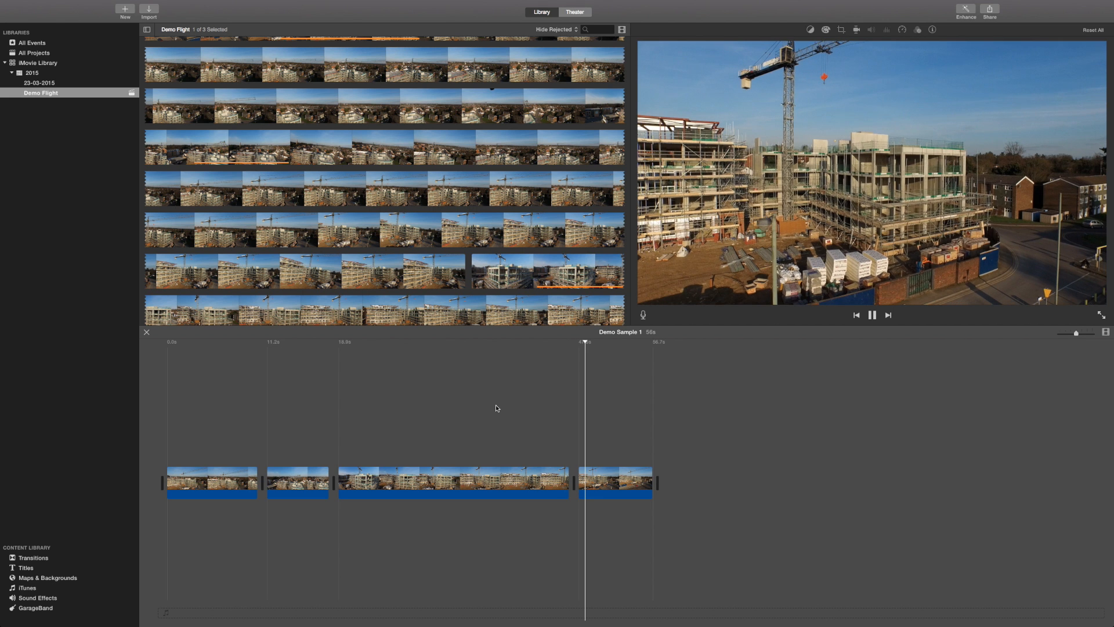
click(419, 419)
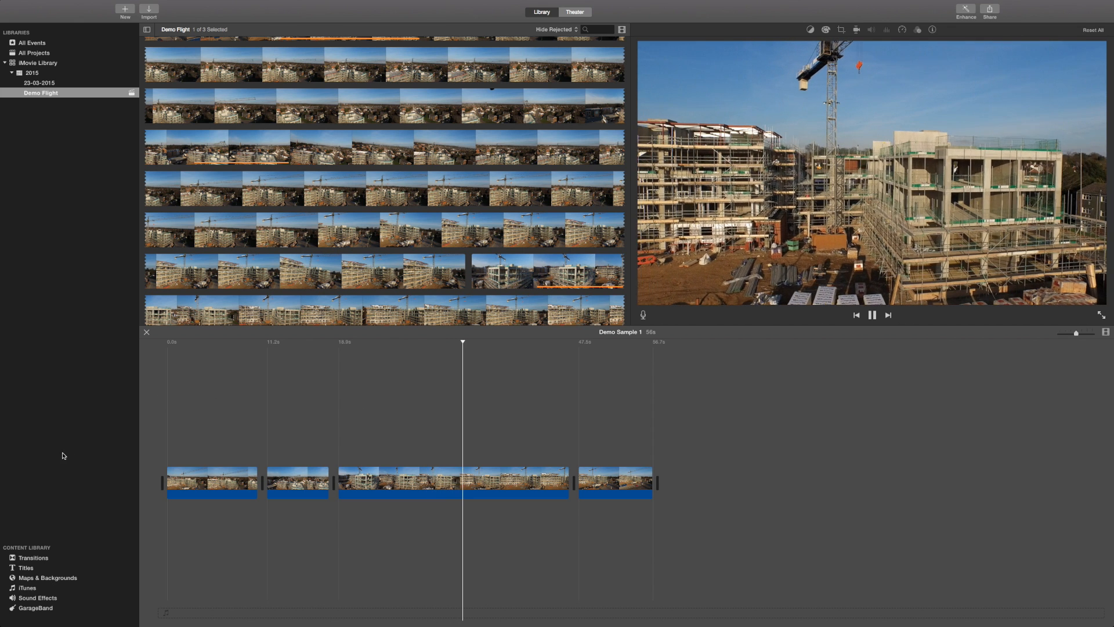
Add a Cross Blur transition at each of the three cuts between clips and a Fade to Black at the movie's end.
click(32, 561)
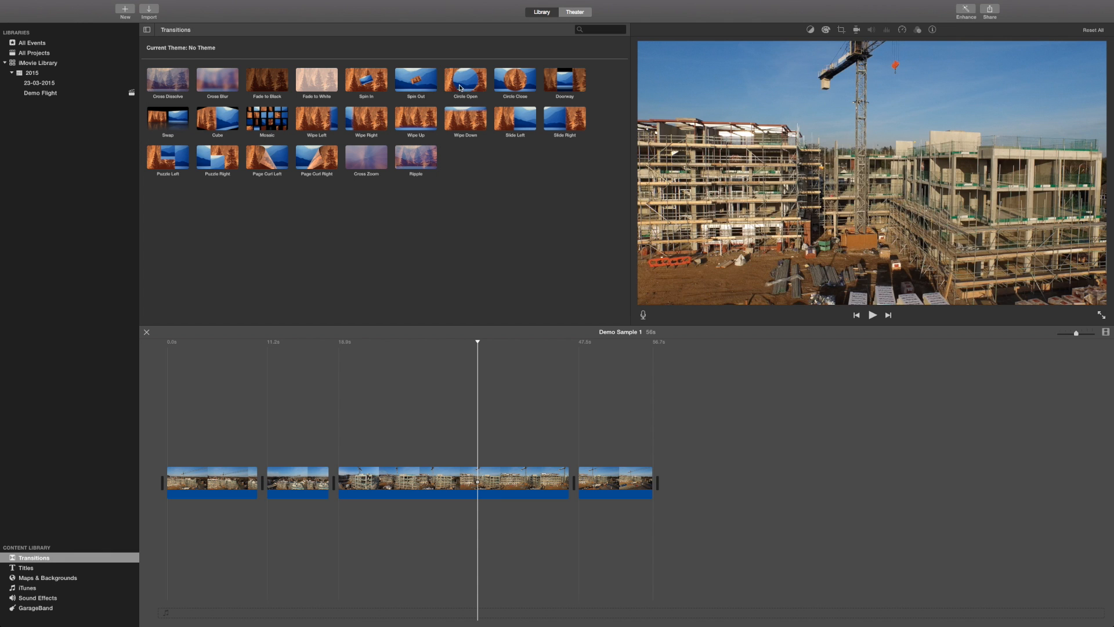
mouse_move(462, 87)
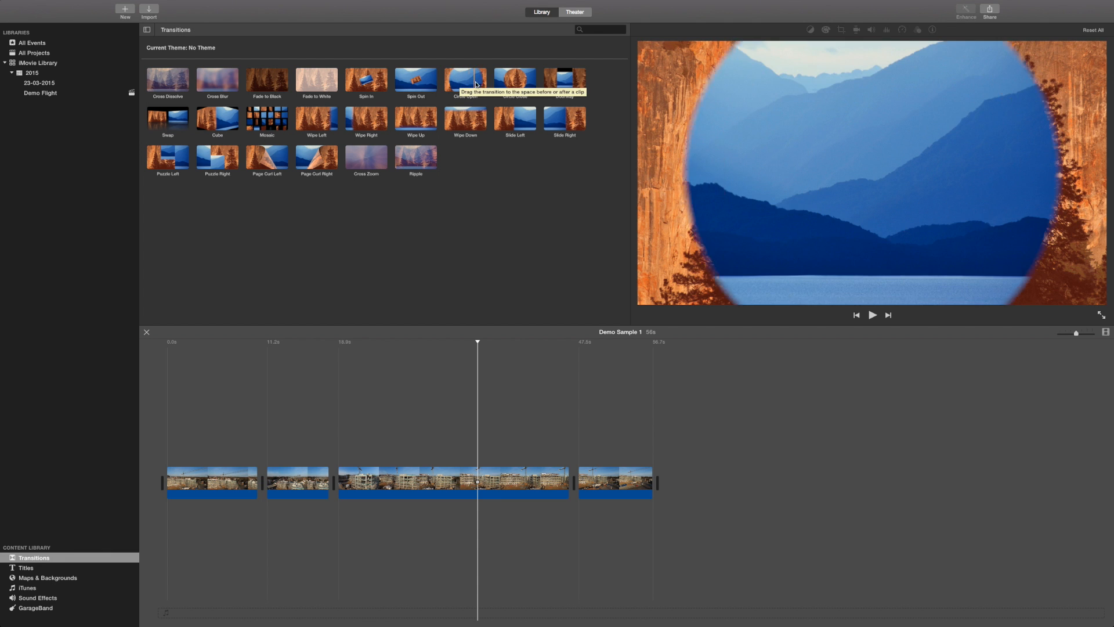
mouse_move(504, 84)
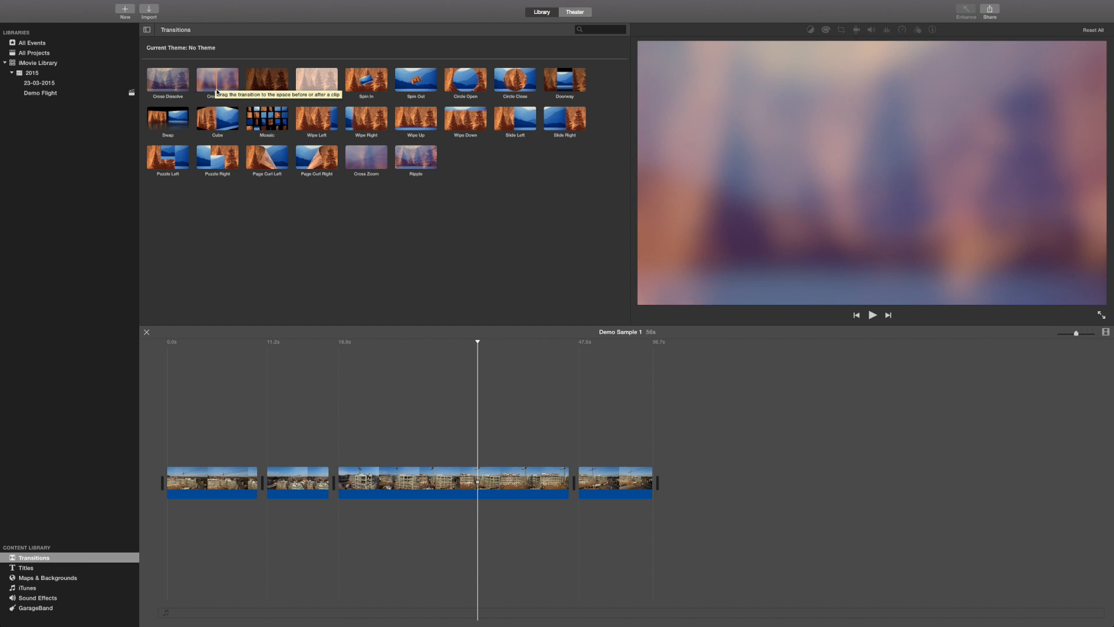
click(215, 81)
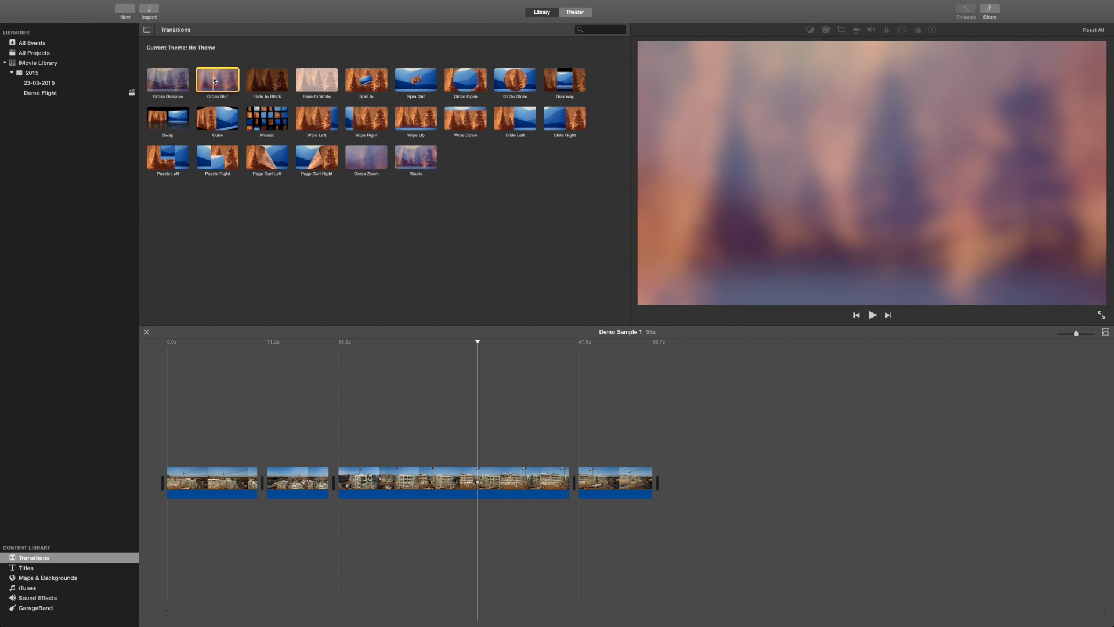
drag(215, 83, 257, 482)
drag(210, 80, 315, 420)
drag(324, 477, 325, 480)
drag(217, 85, 561, 483)
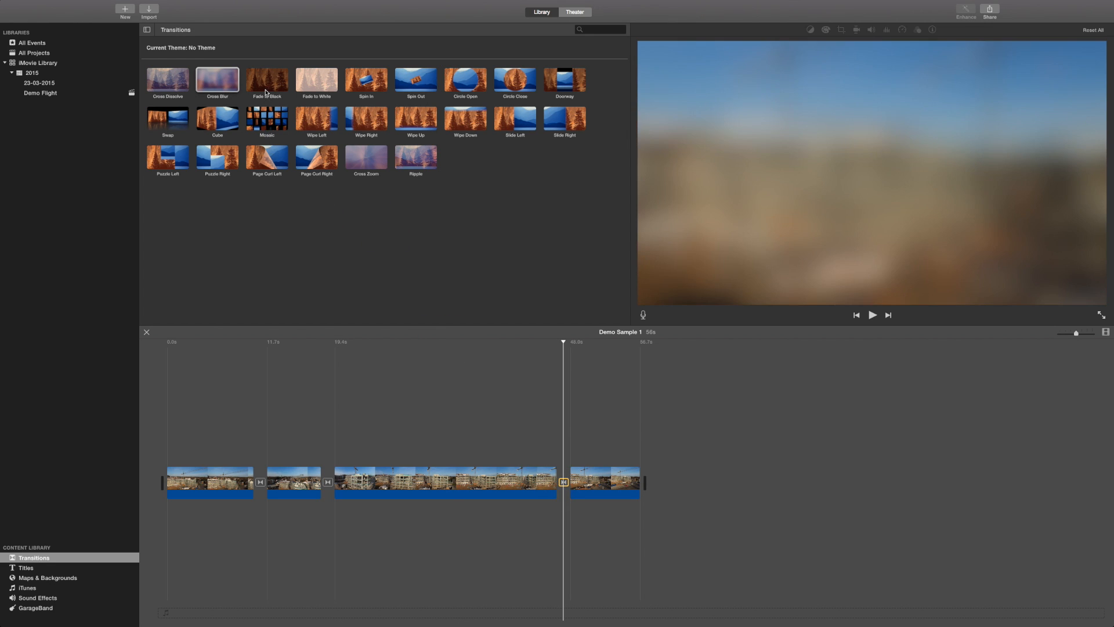
drag(261, 80, 639, 481)
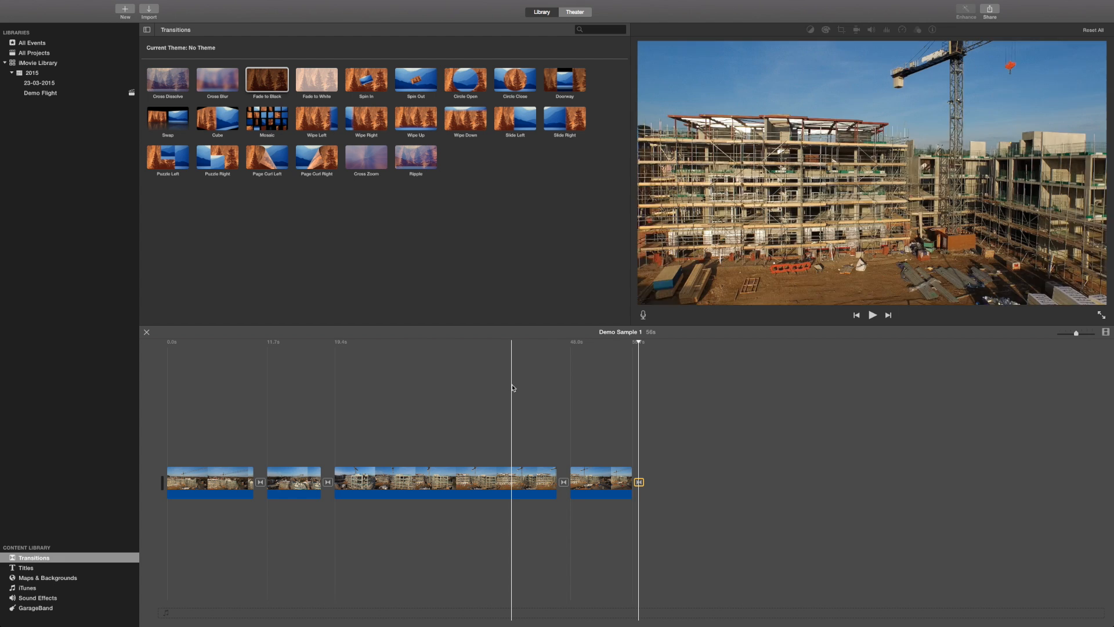
Play the timeline across the Cross Blur transitions, check the closing fade, and return the playhead to the start of the movie.
click(513, 388)
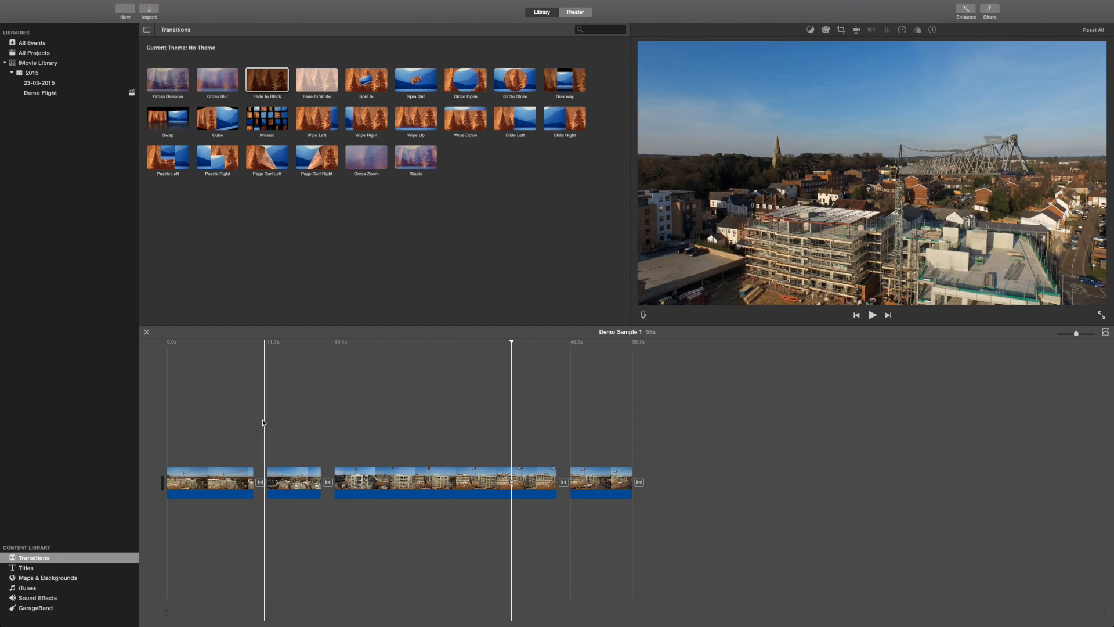
click(238, 426)
key(space)
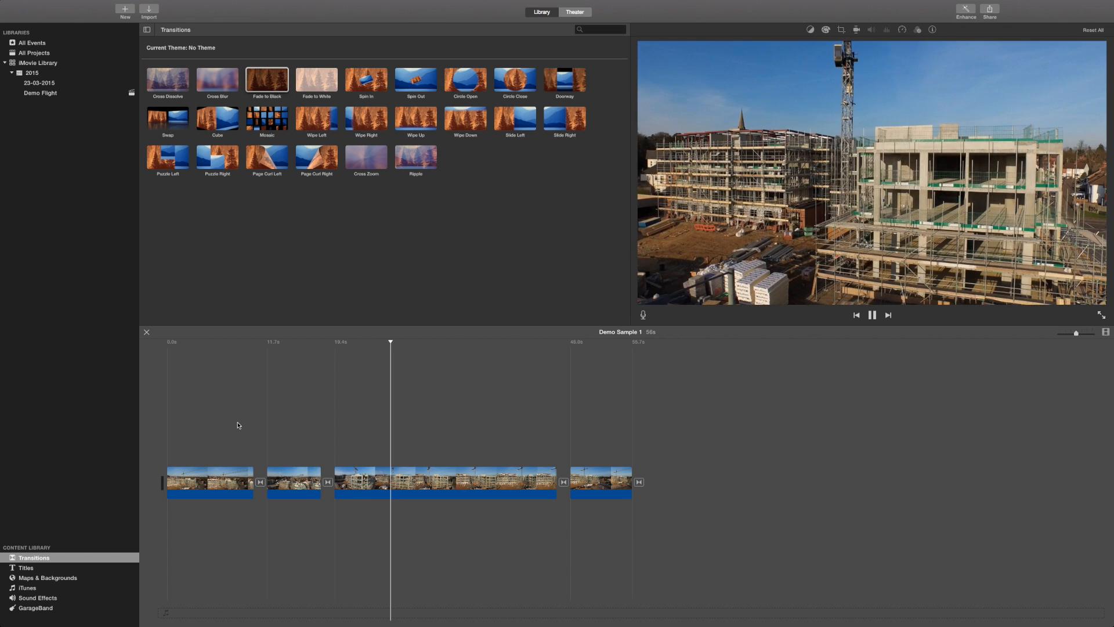
click(305, 413)
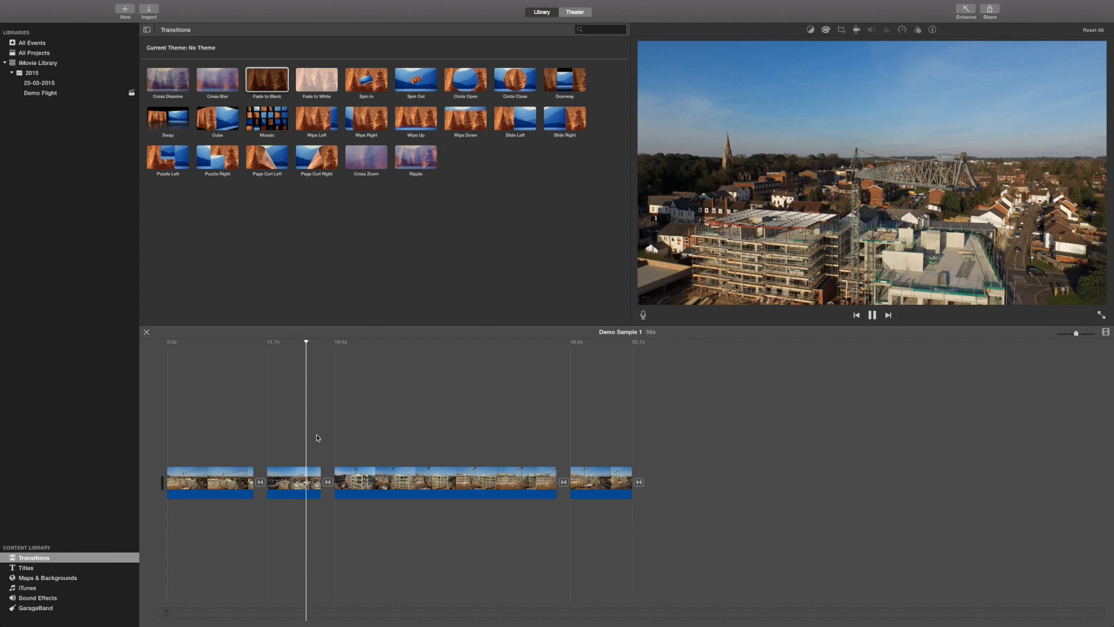
click(314, 436)
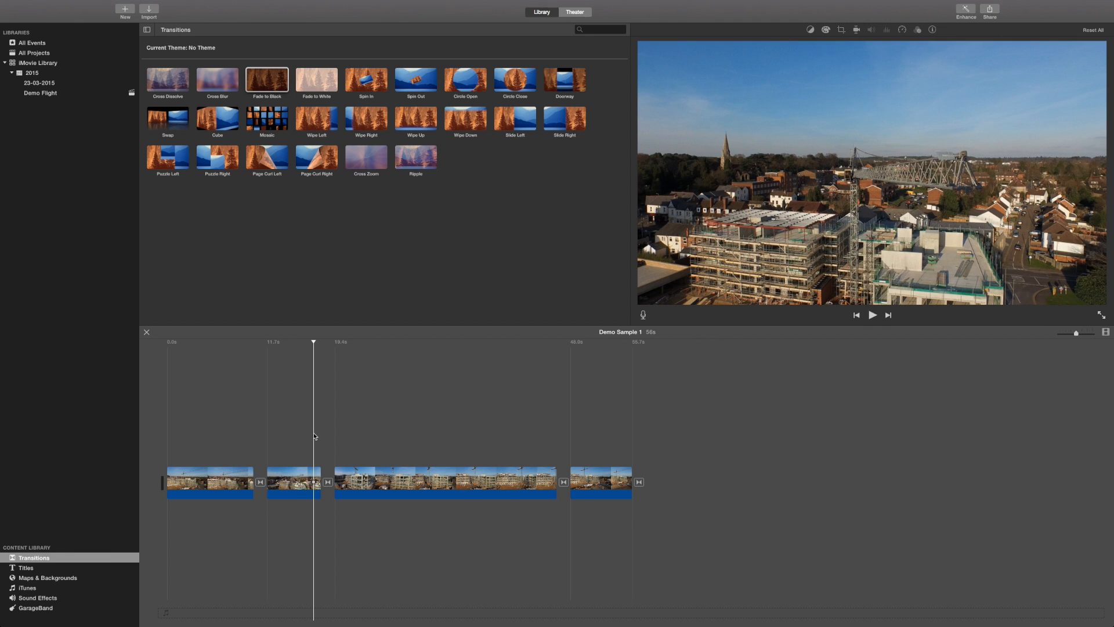
key(space)
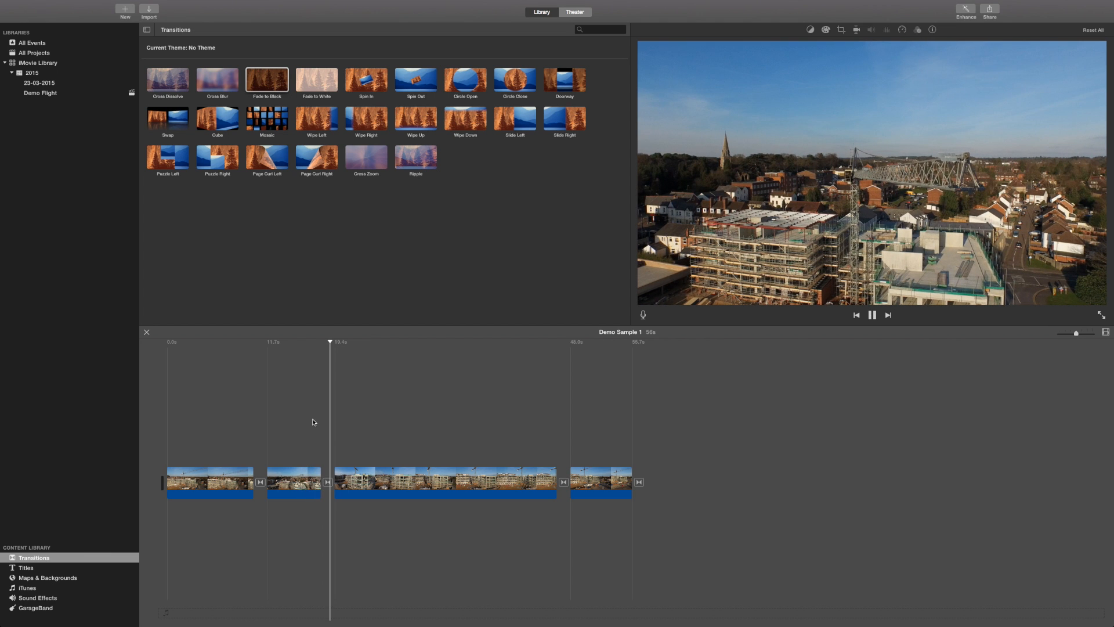
click(307, 409)
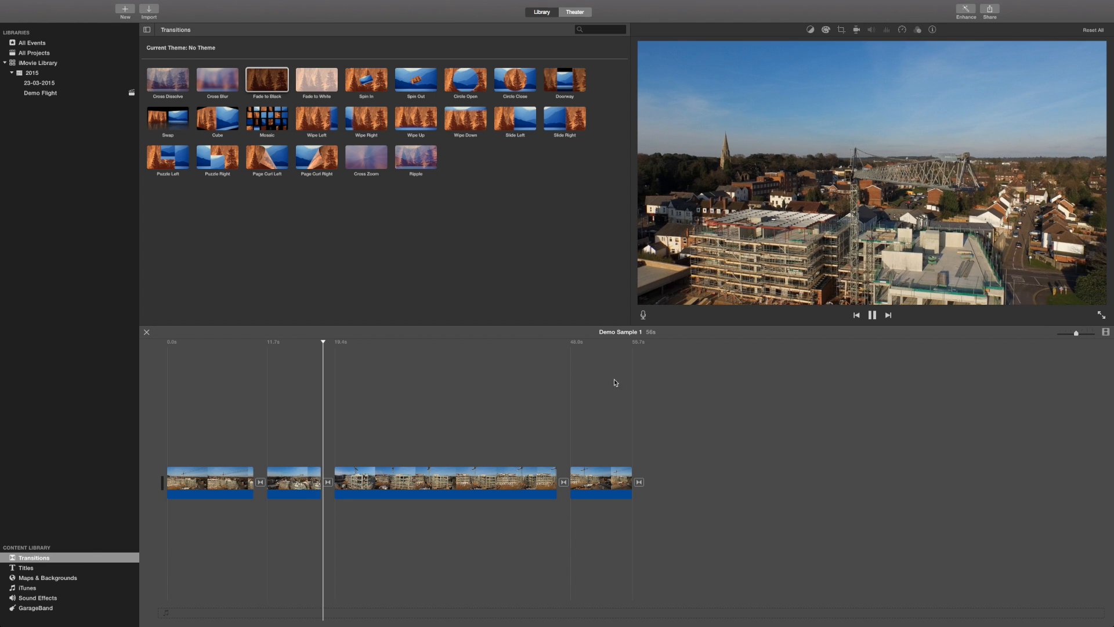
click(645, 393)
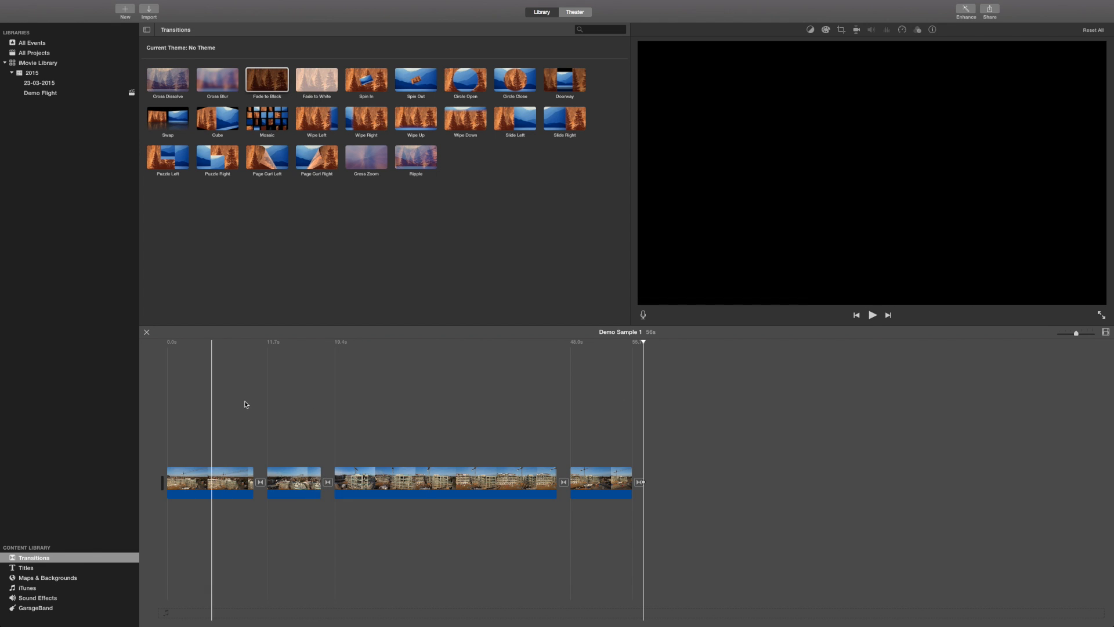
click(173, 437)
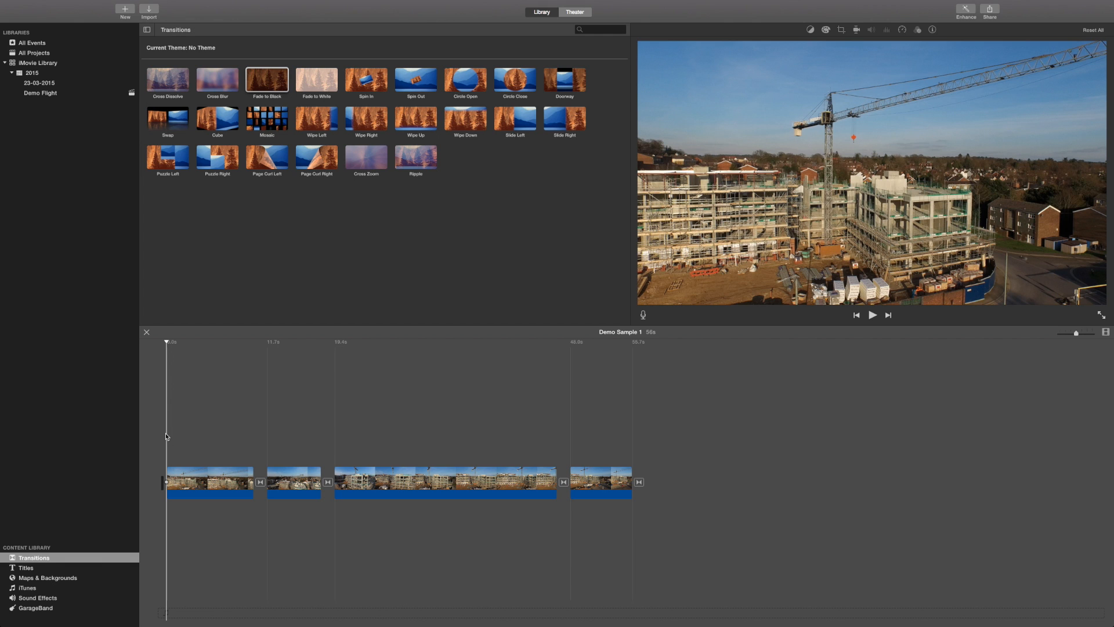
Add a Pixie Dust title over the start of the first clip, set its text to "Old Duke of York", and apply it.
click(22, 570)
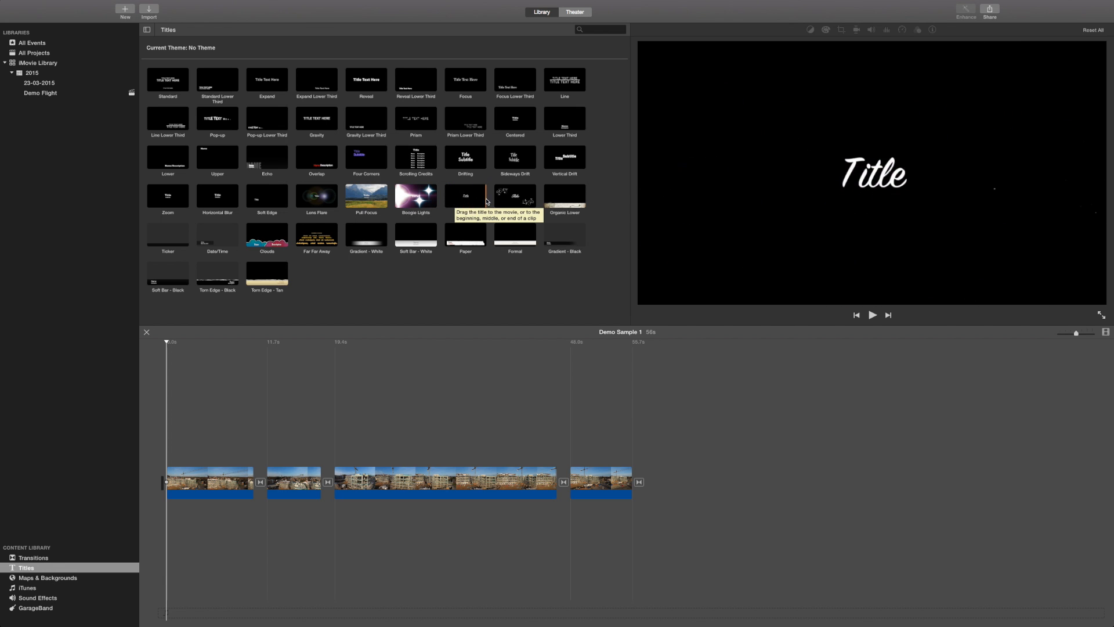
click(468, 200)
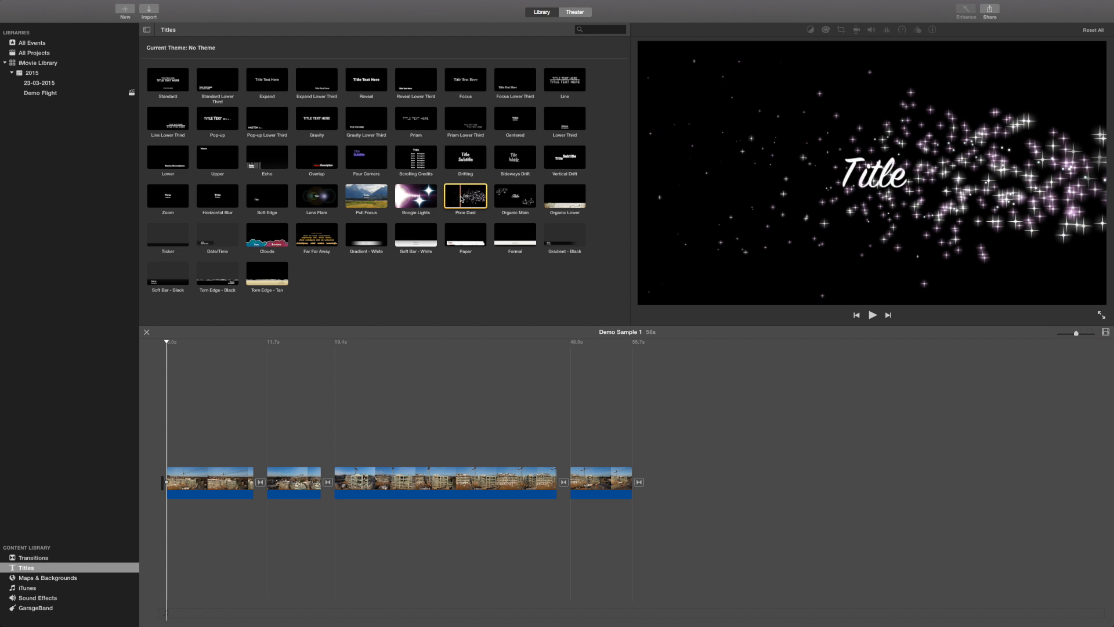
drag(462, 198, 168, 429)
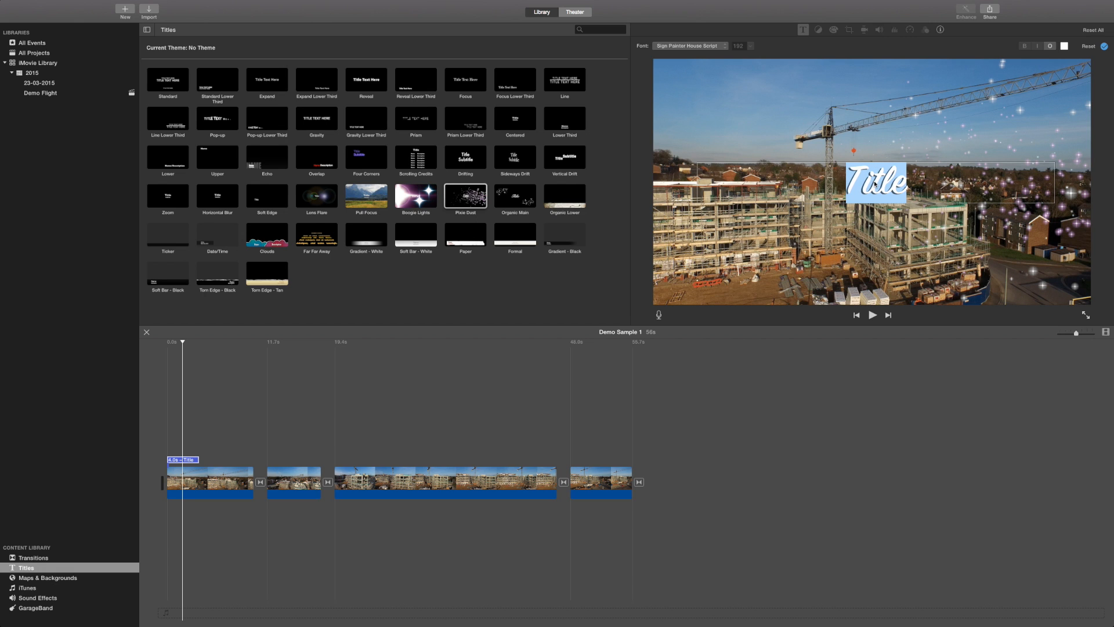
text(Old Duke)
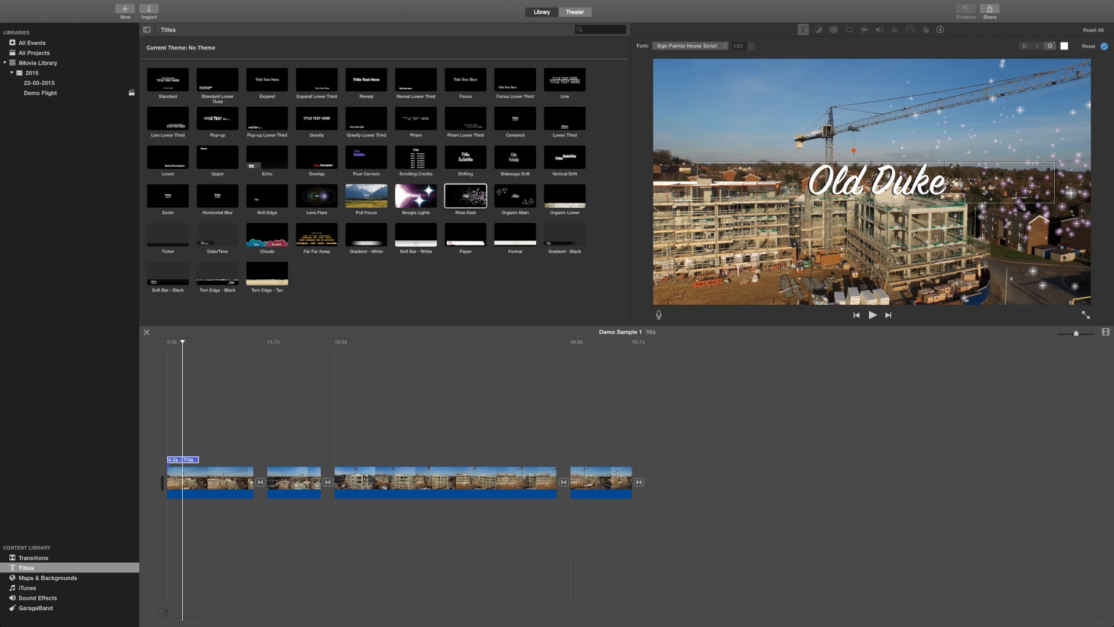
text( of York)
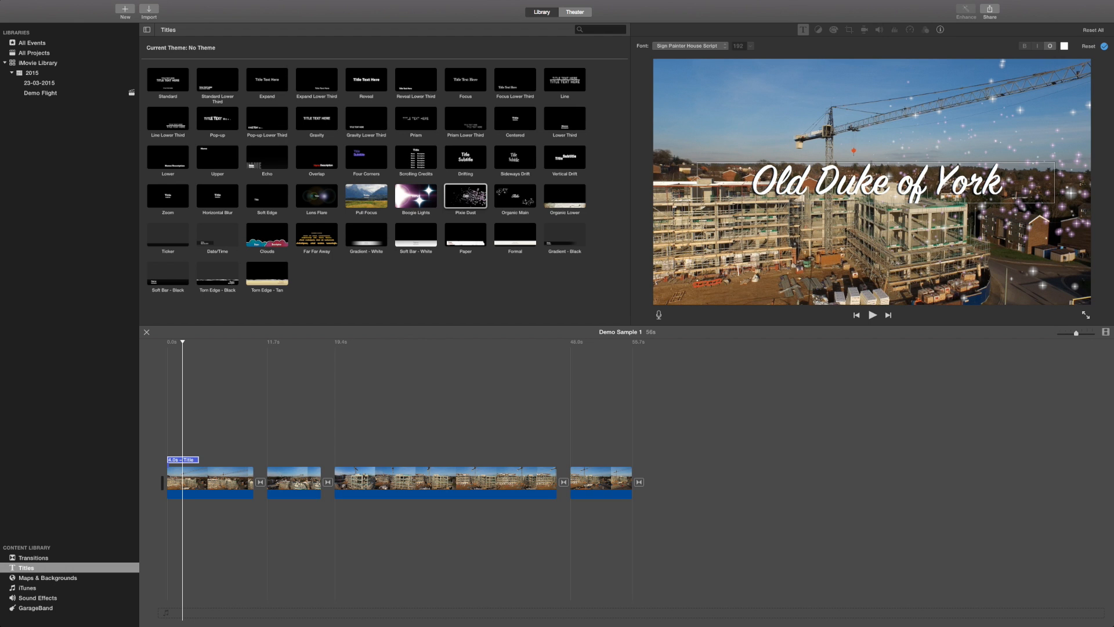
click(1104, 46)
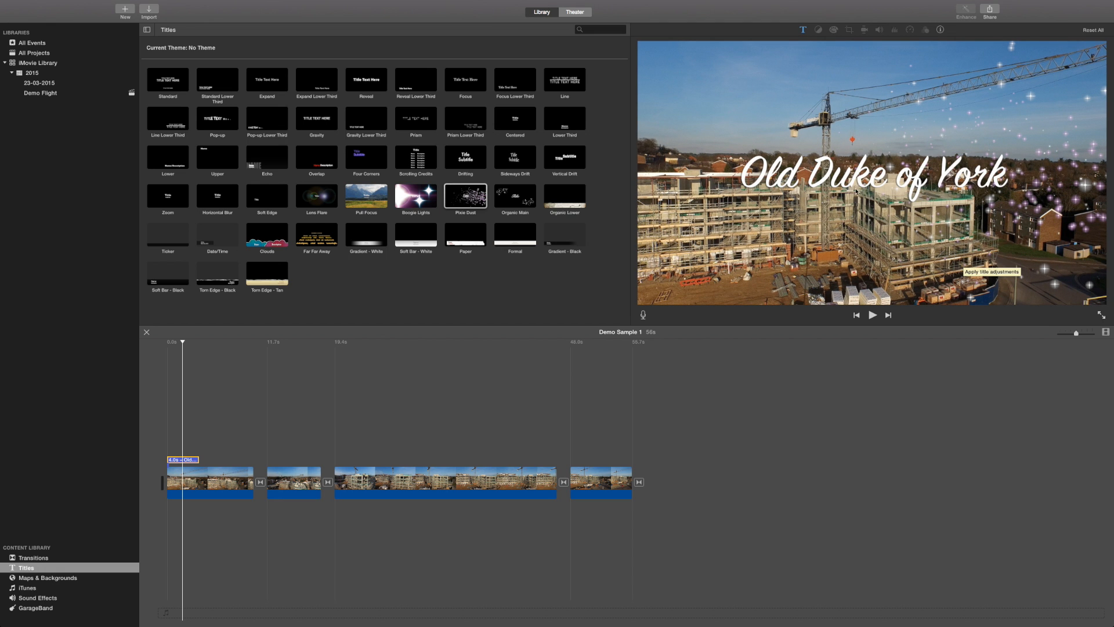
Play the start of the movie to review the opening title over the first clip and check its end edge.
click(166, 397)
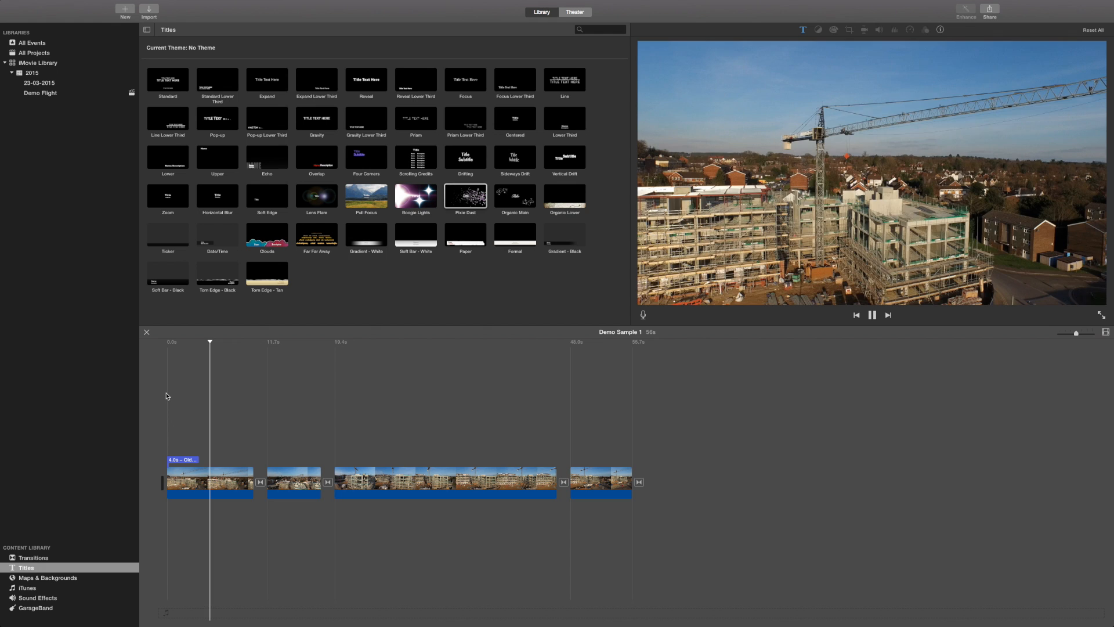
click(188, 460)
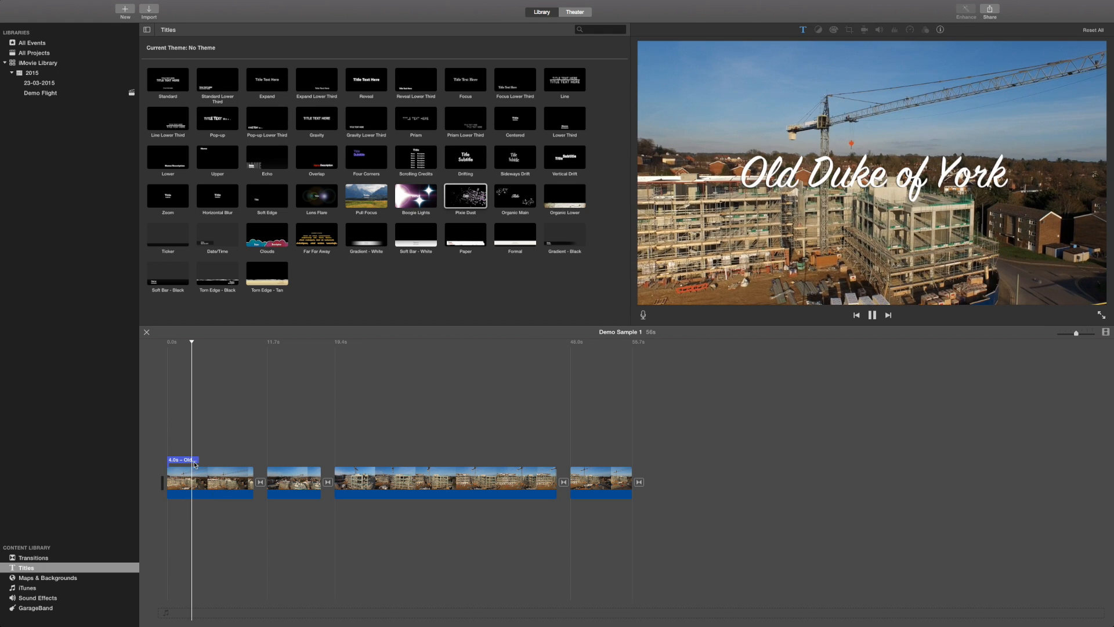
key(space)
click(176, 461)
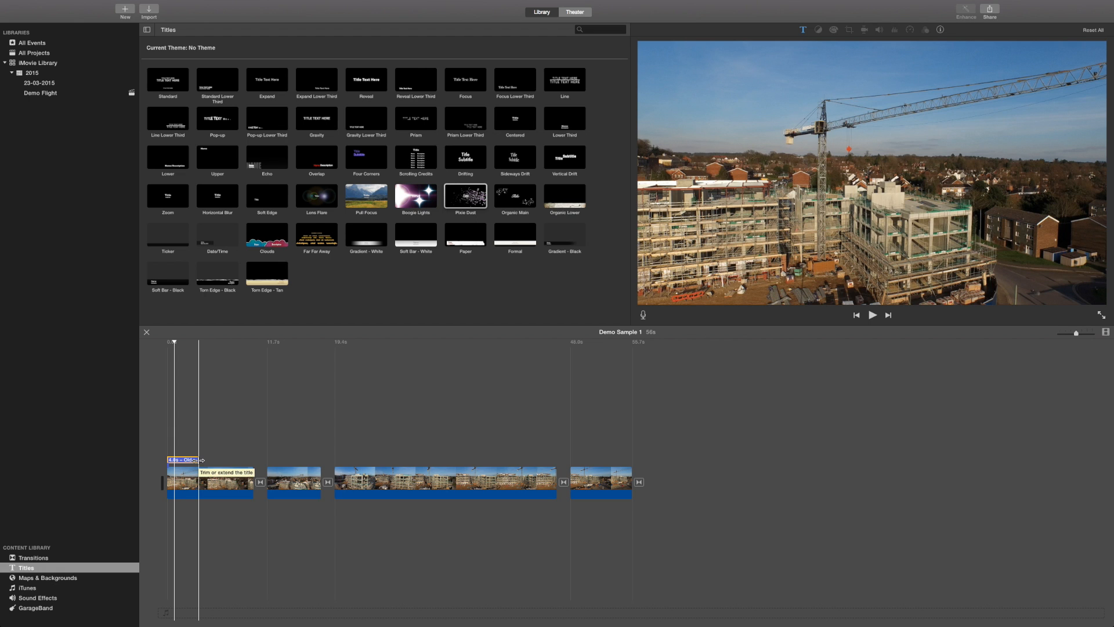
mouse_move(200, 460)
mouse_down()
mouse_move(230, 460)
mouse_move(195, 461)
mouse_up()
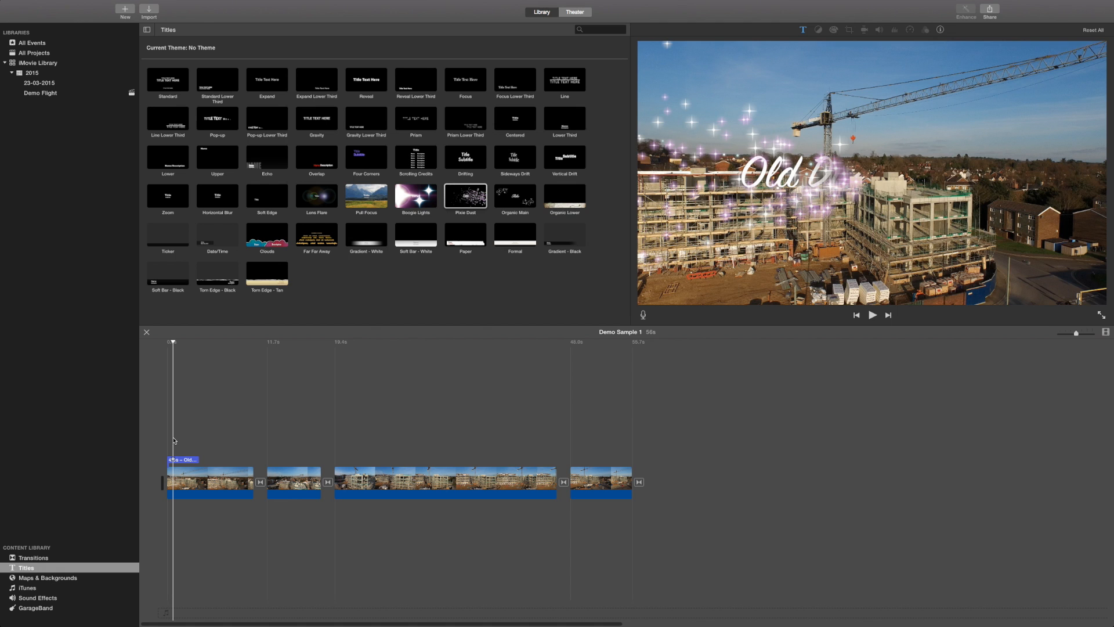
key(space)
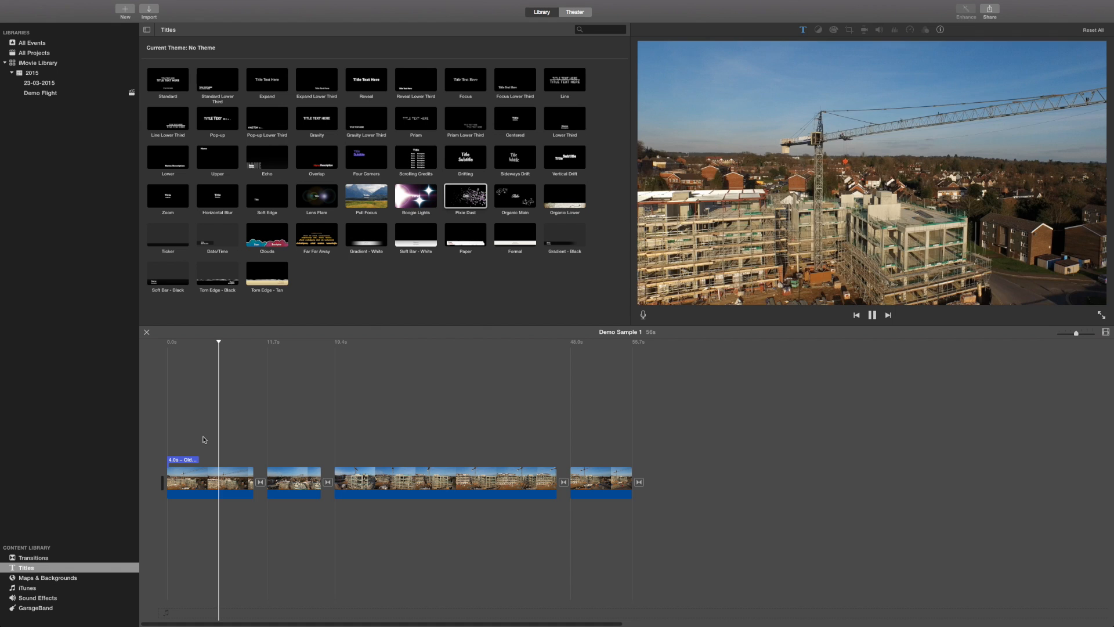
key(space)
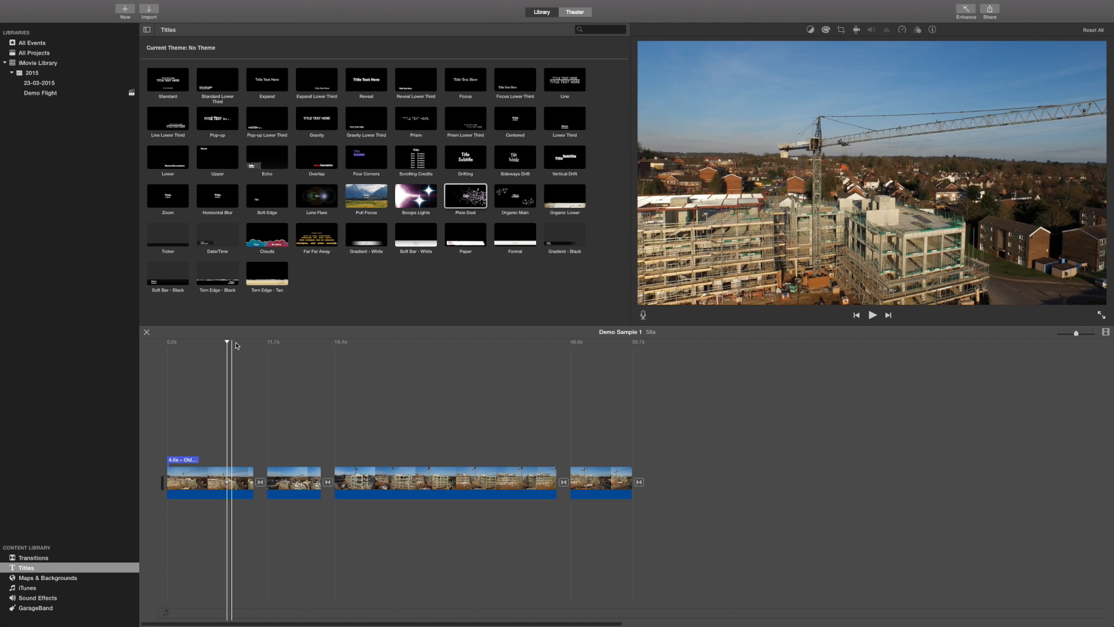
Add a Soft Edge title over the second clip and shift it slightly along the timeline.
click(298, 423)
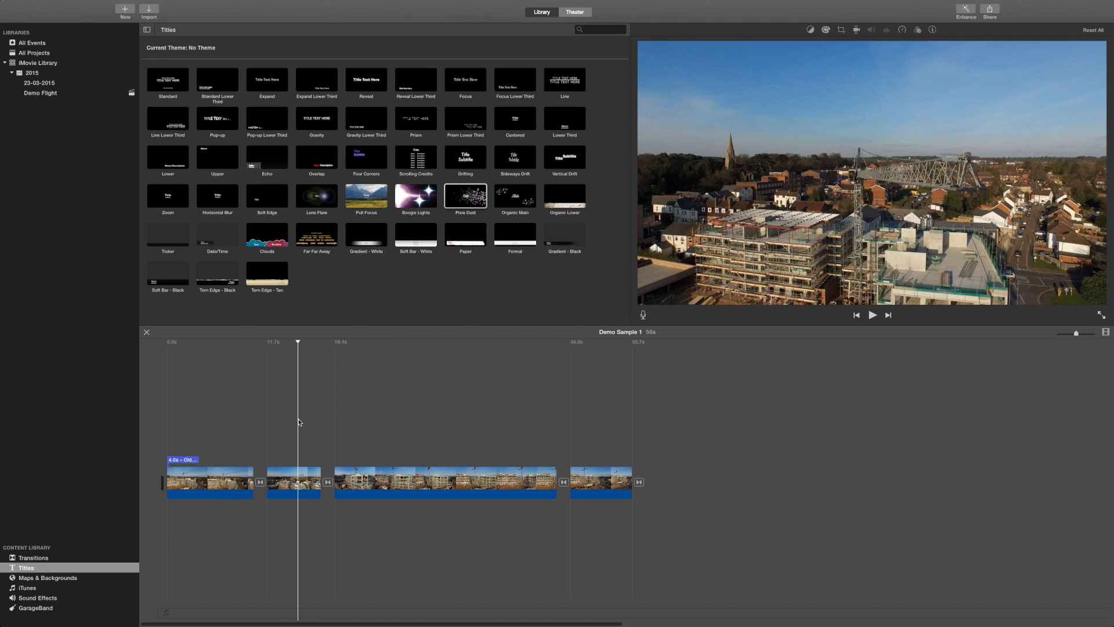
click(222, 432)
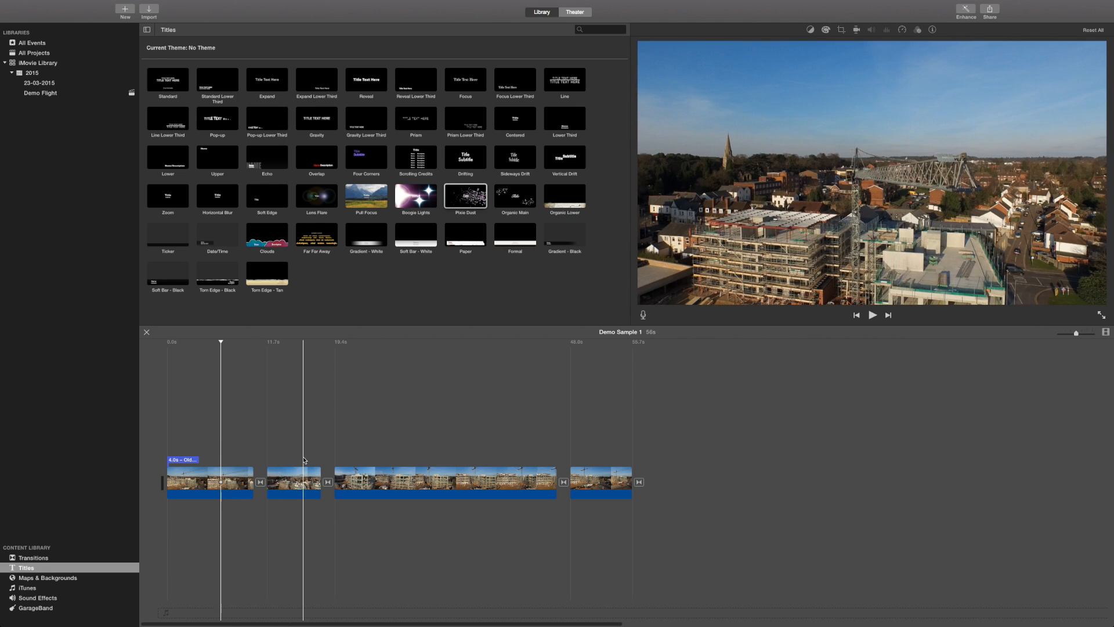
click(273, 418)
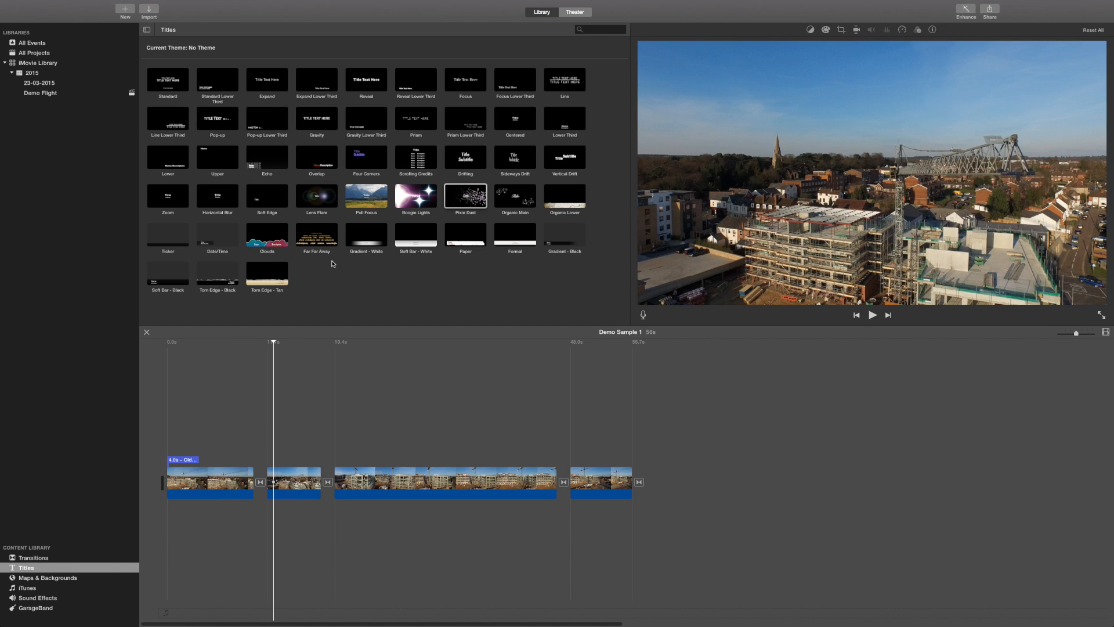
double_click(267, 197)
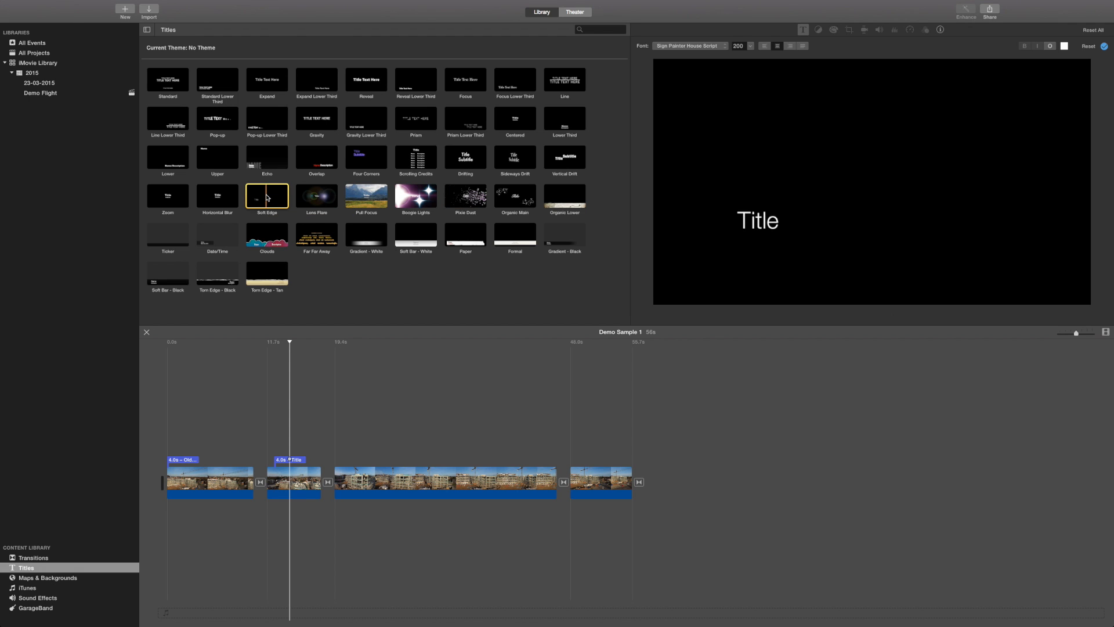
click(283, 464)
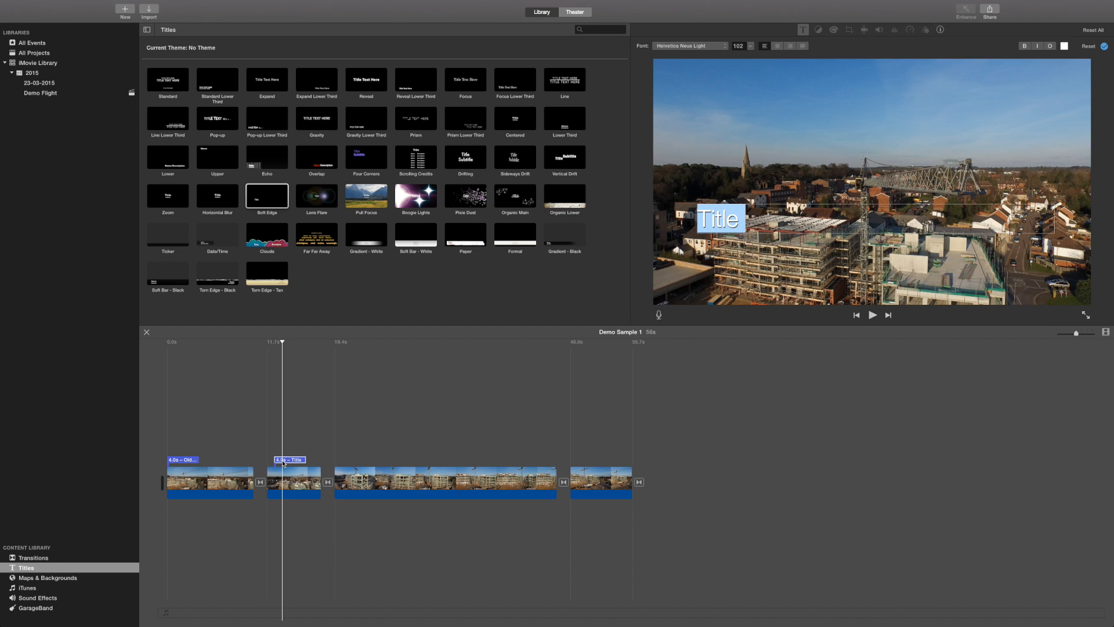
click(290, 462)
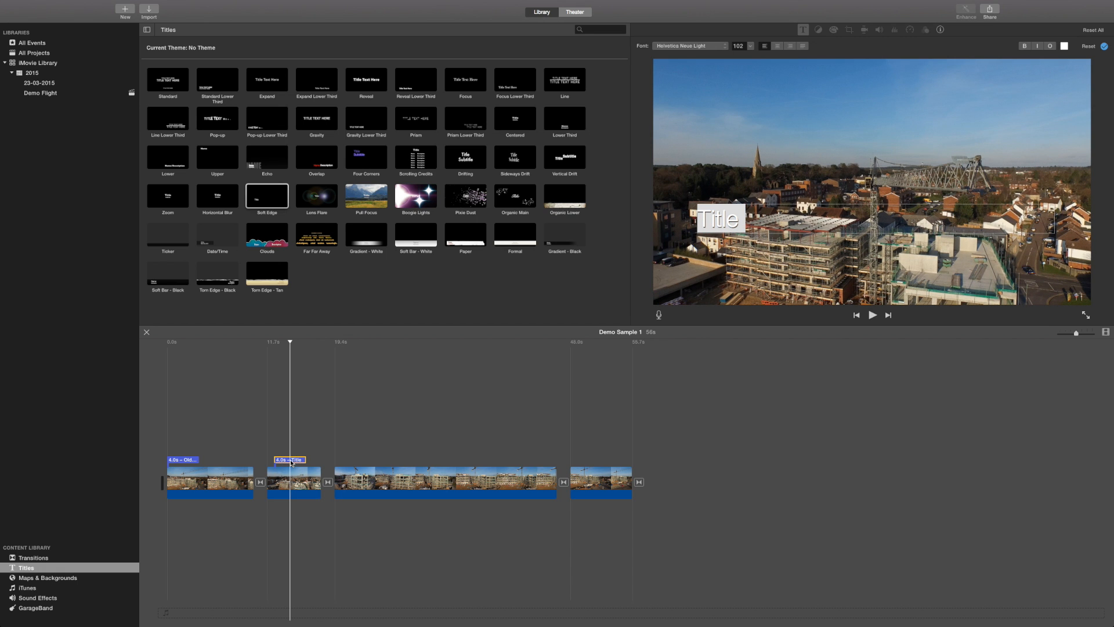
mouse_move(286, 462)
mouse_down()
mouse_move(297, 462)
mouse_move(284, 462)
mouse_up()
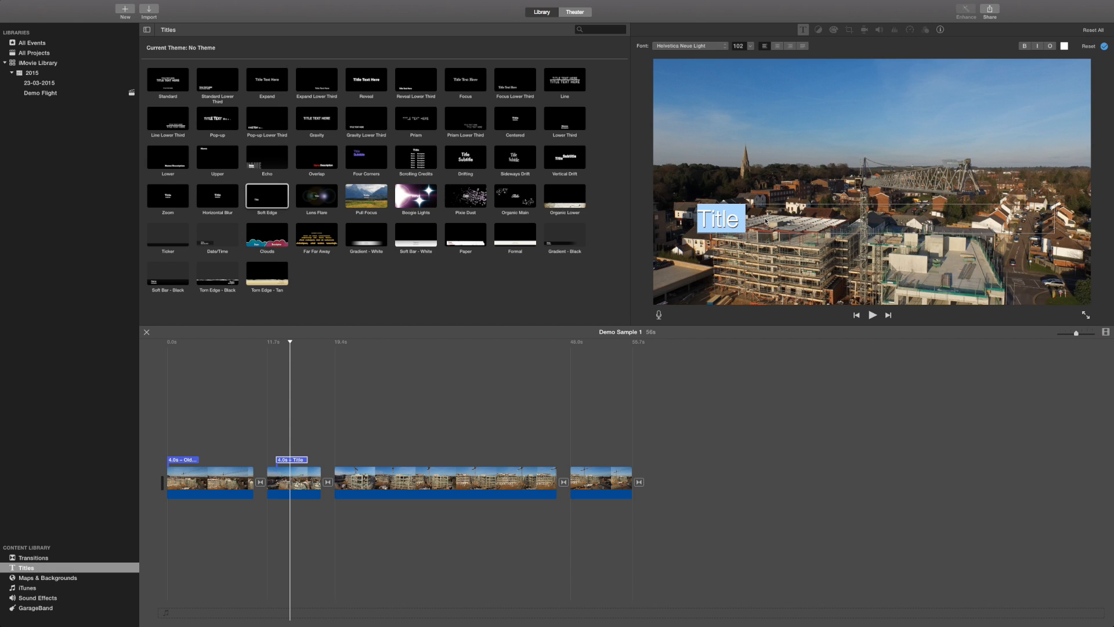
Set the second clip's title text to "50ft from building" and apply it.
text(50FT heigh)
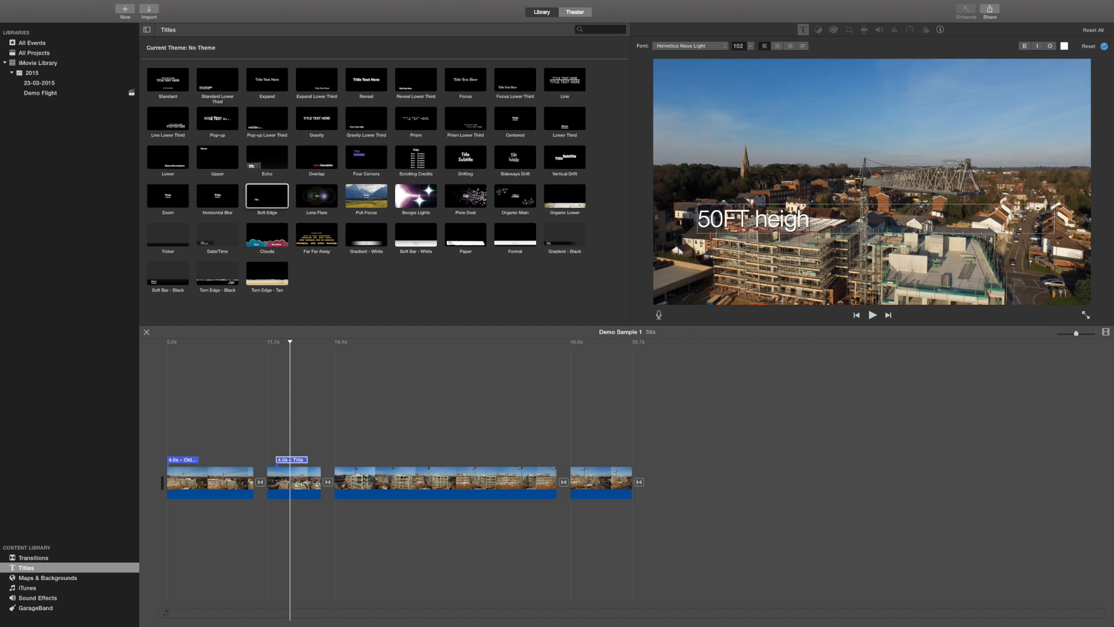
key(BackSpace)
key(BackSpace)
key(BackSpace)
key(BackSpace)
key(BackSpace)
key(BackSpace)
key(BackSpace)
key(BackSpace)
text(ft)
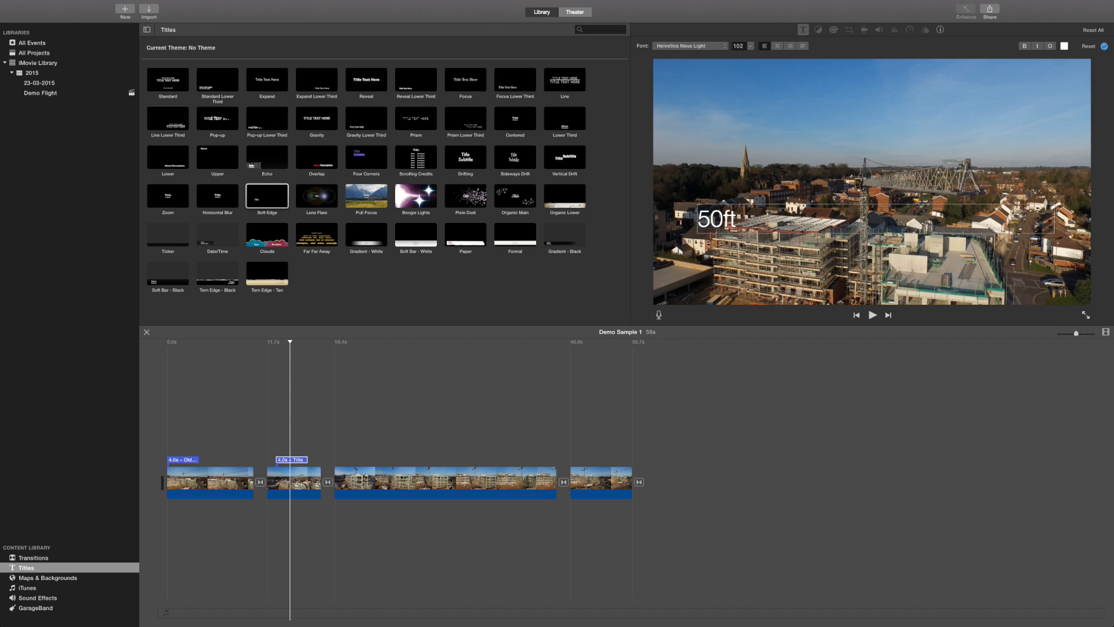
text( from building)
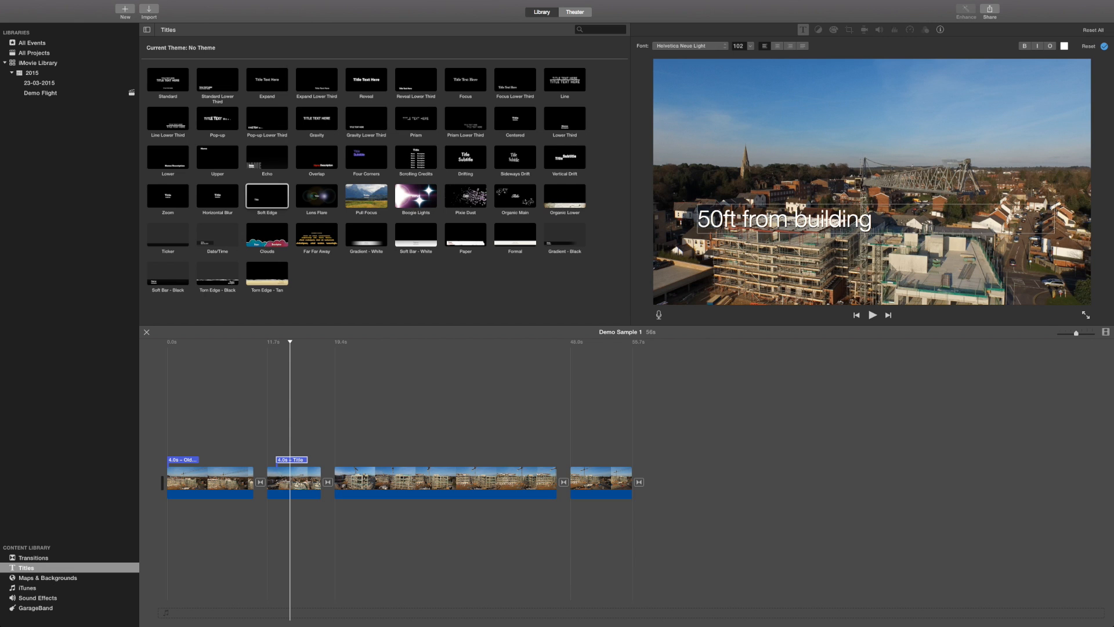
key(super+a)
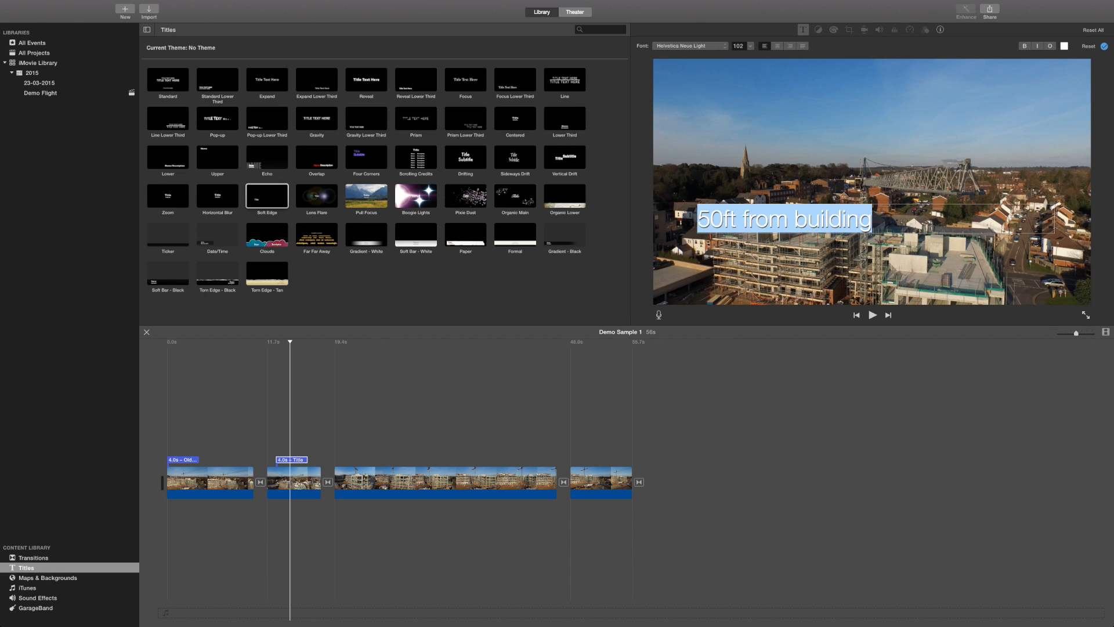
click(1104, 46)
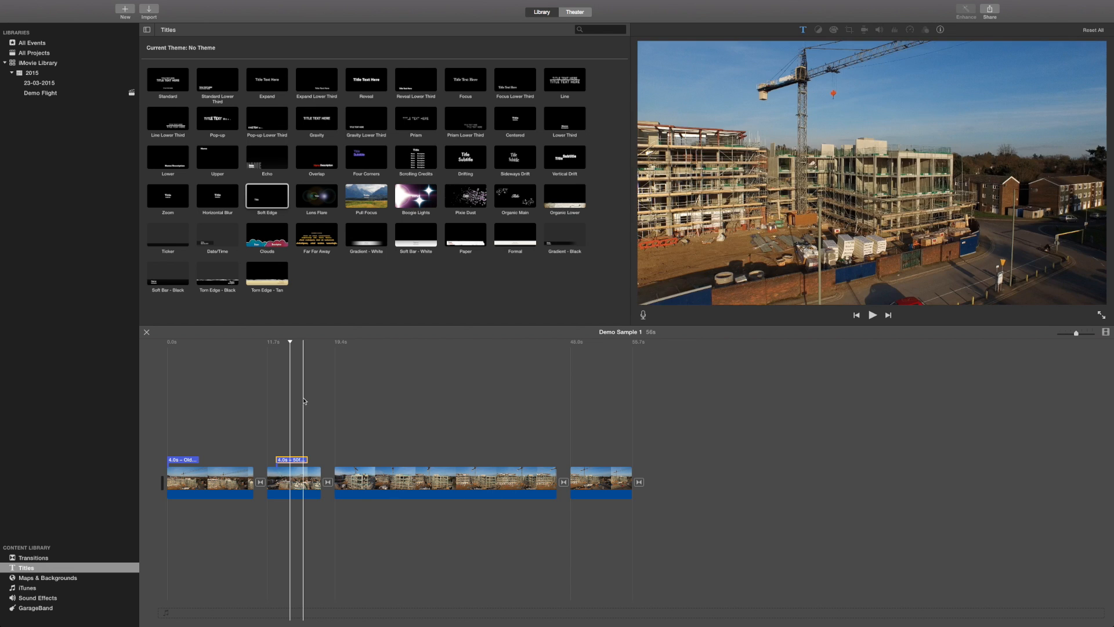
Play the timeline through the second clip's title and across the cut between the third and fourth clips.
click(248, 411)
key(space)
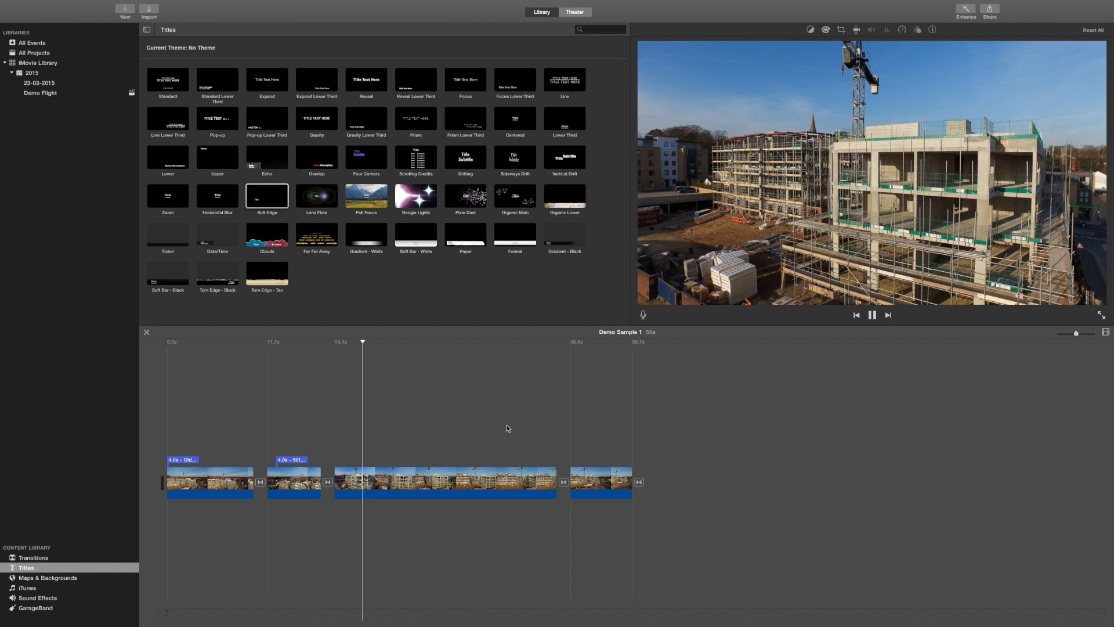
click(531, 429)
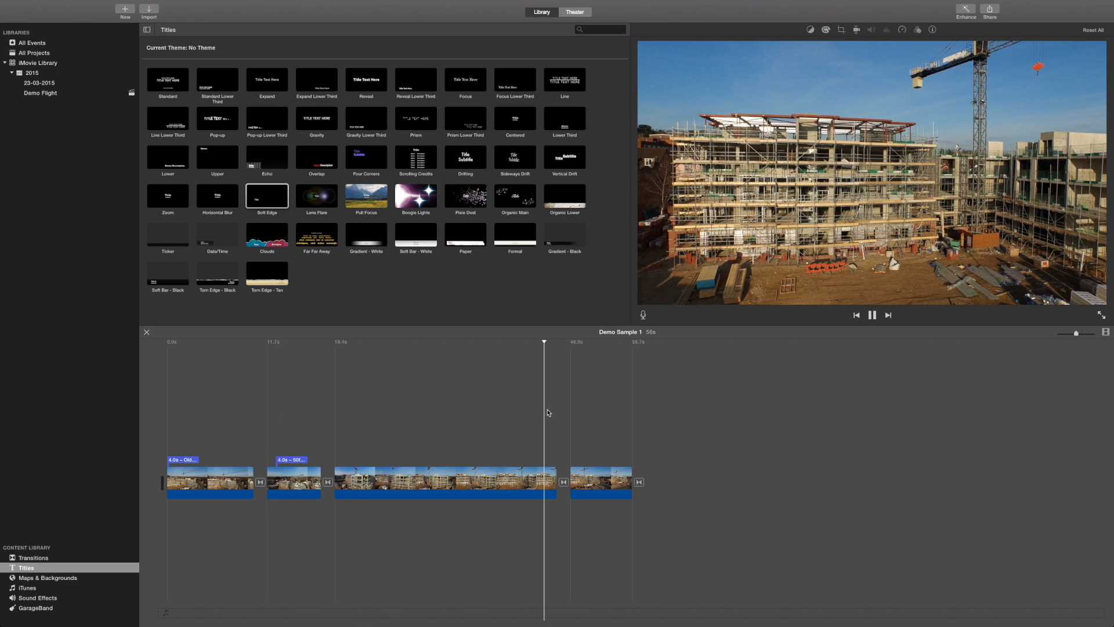
key(space)
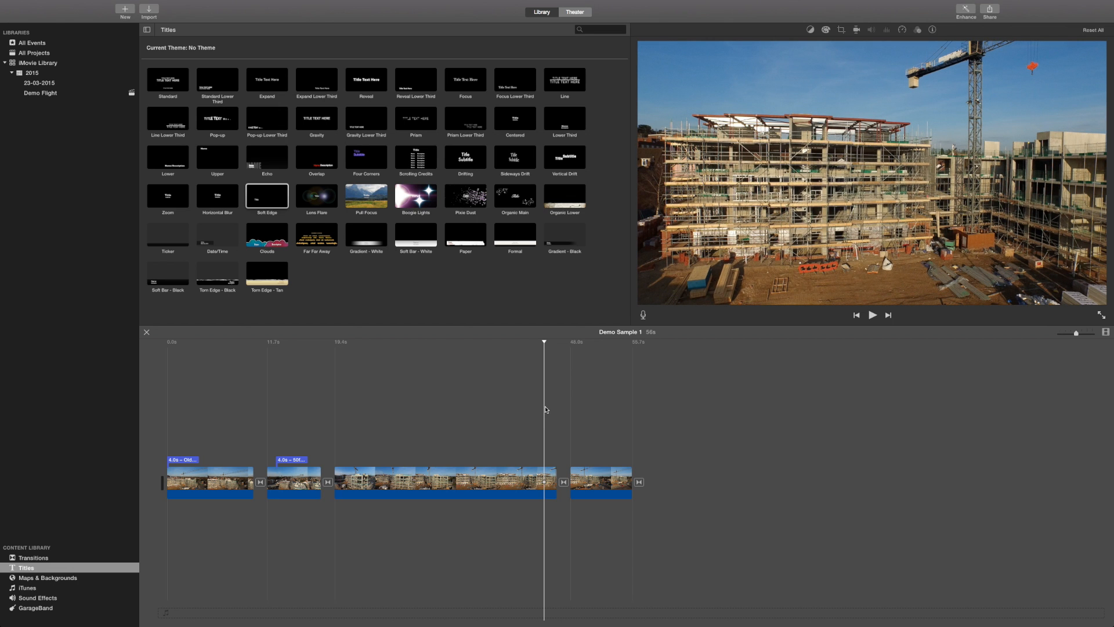
key(space)
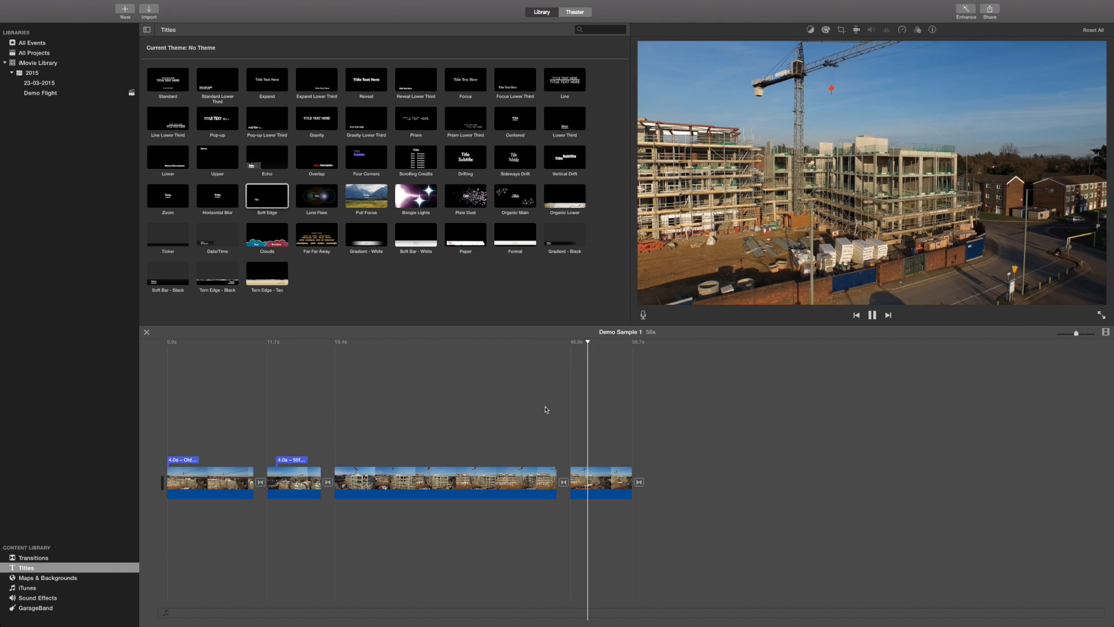
click(410, 427)
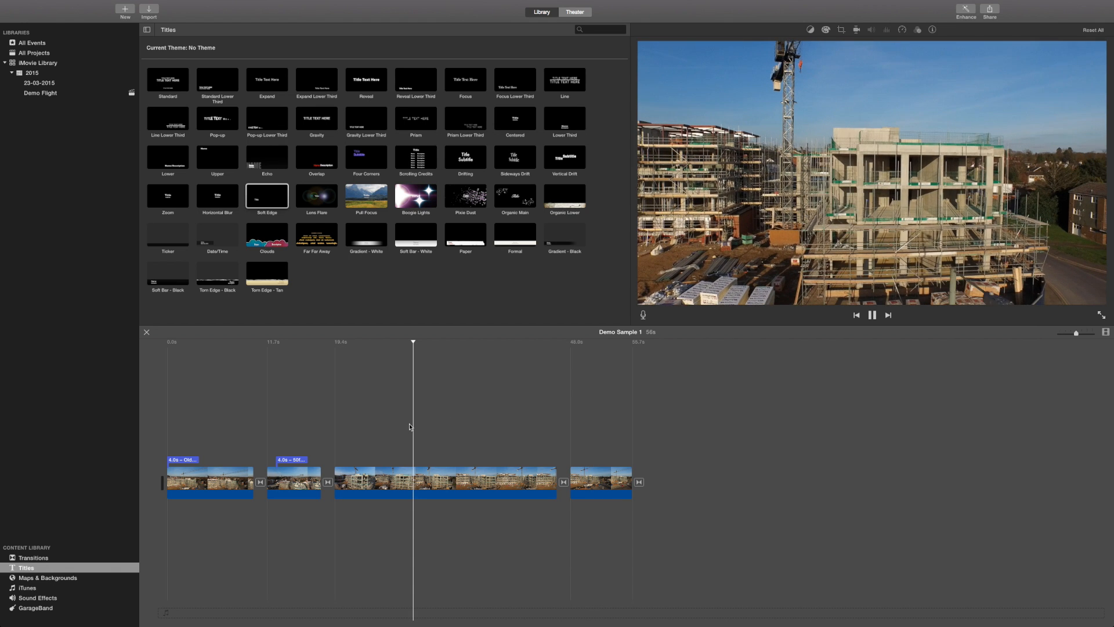
key(space)
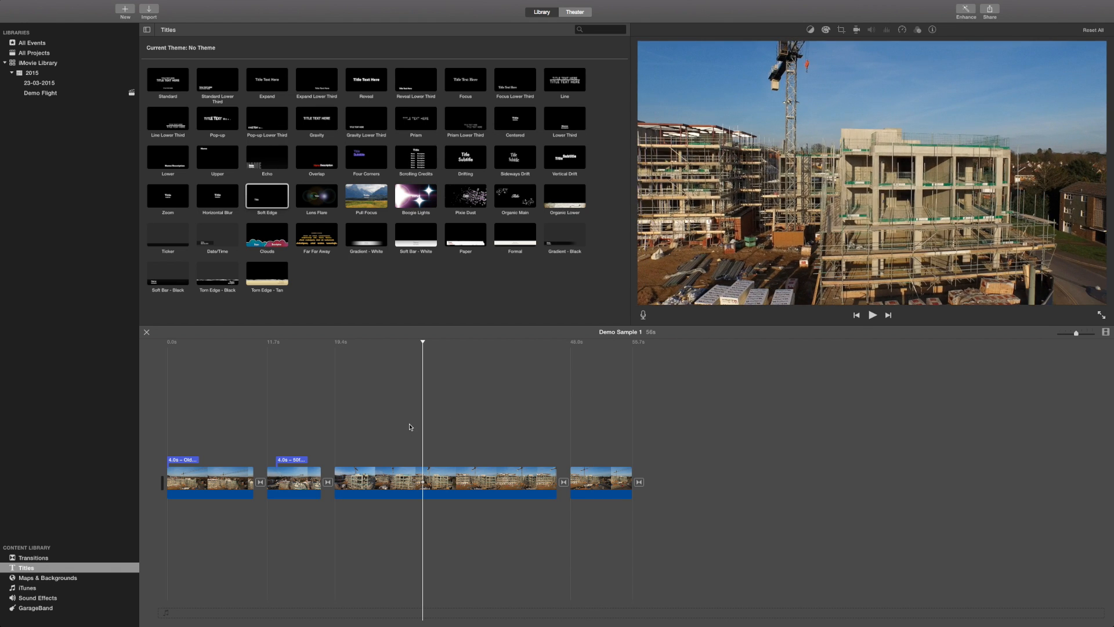
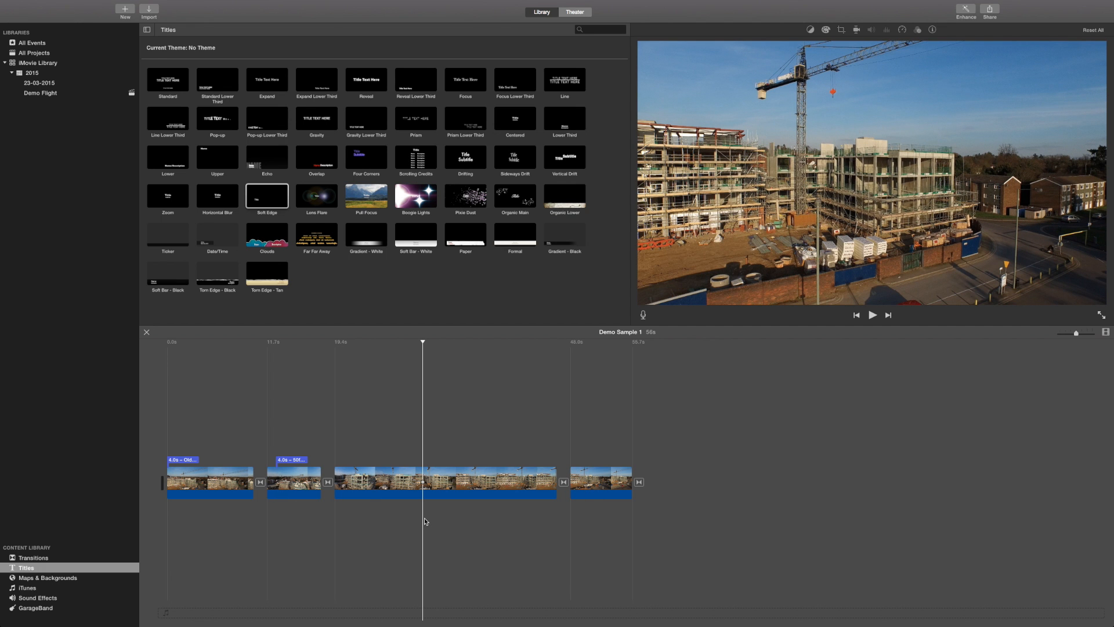
Take iMovie out of full screen and arrange its window alongside the Finder window of the 22 March 2015 footage folder.
mouse_move(67, 3)
key(ctrl+super+f)
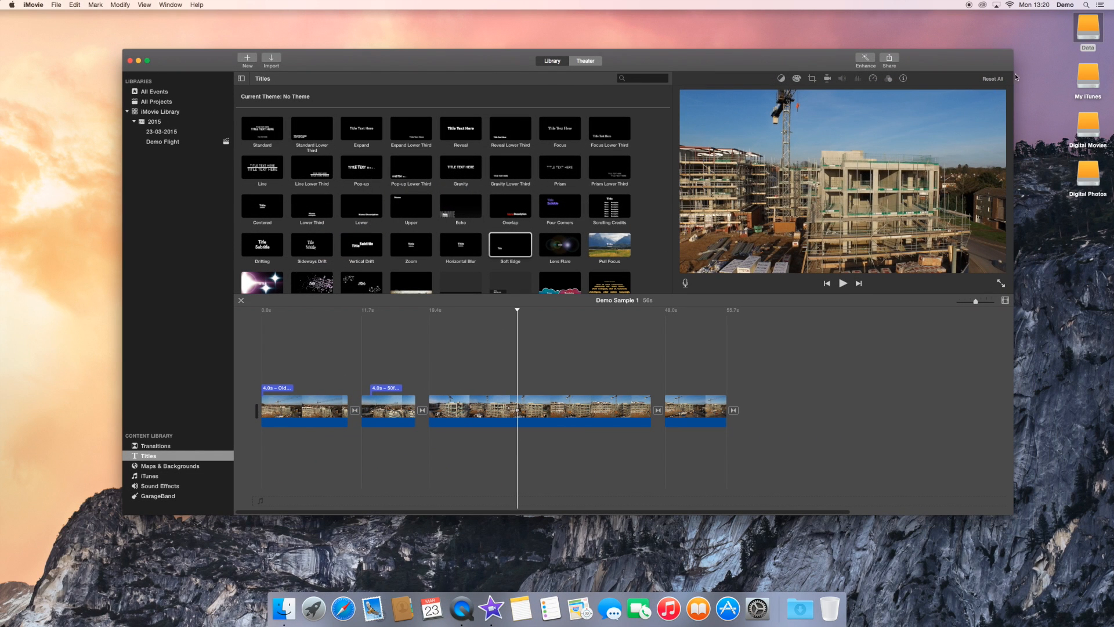
double_click(1093, 34)
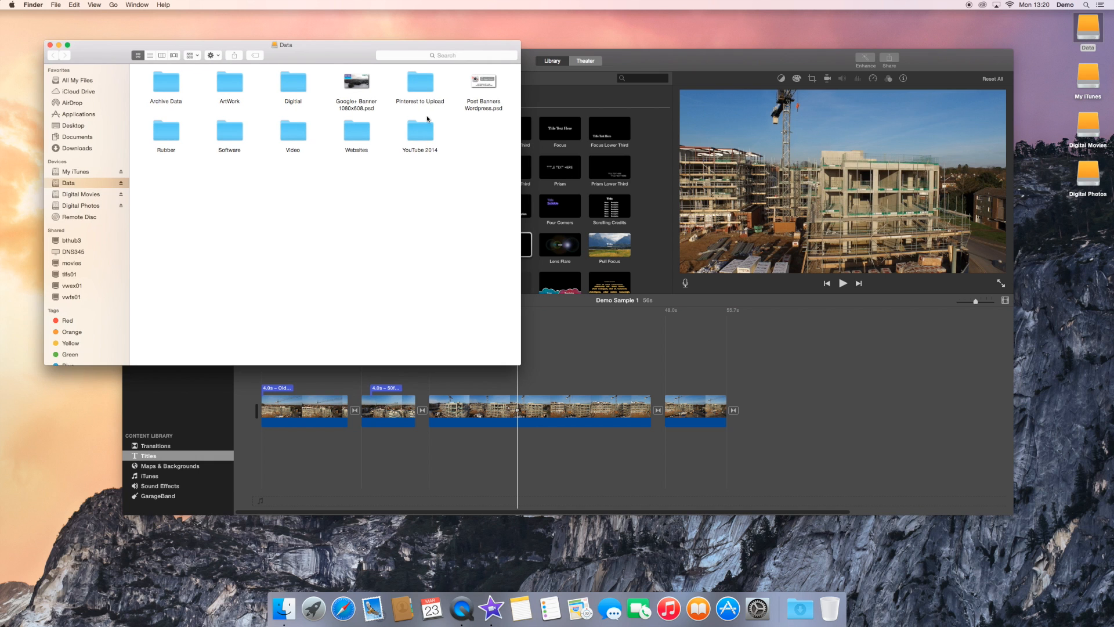
click(51, 45)
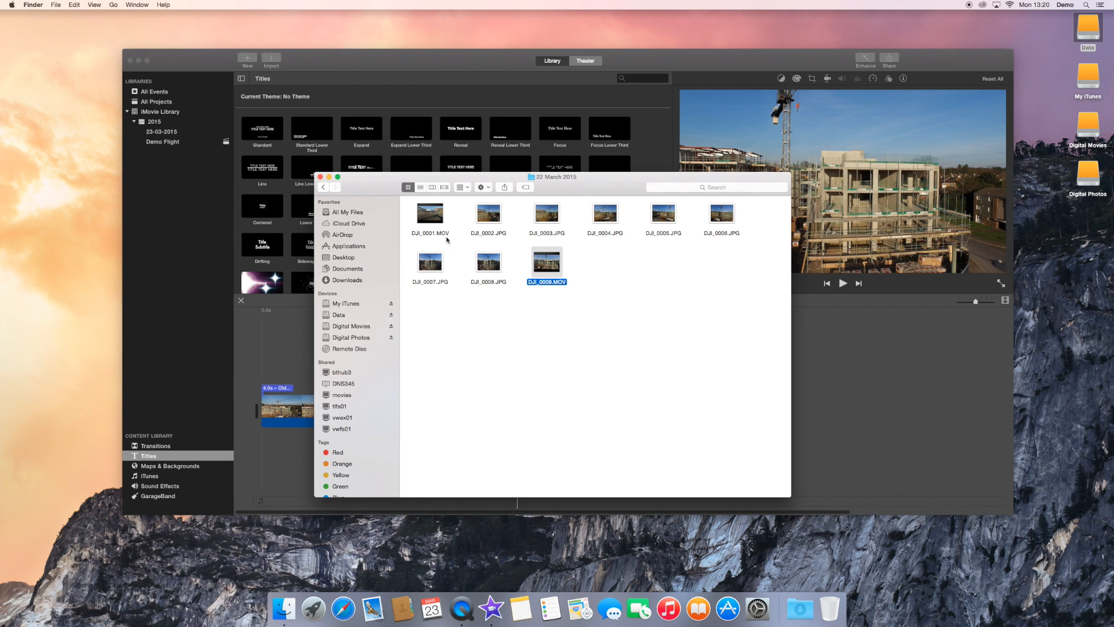
drag(379, 185, 724, 272)
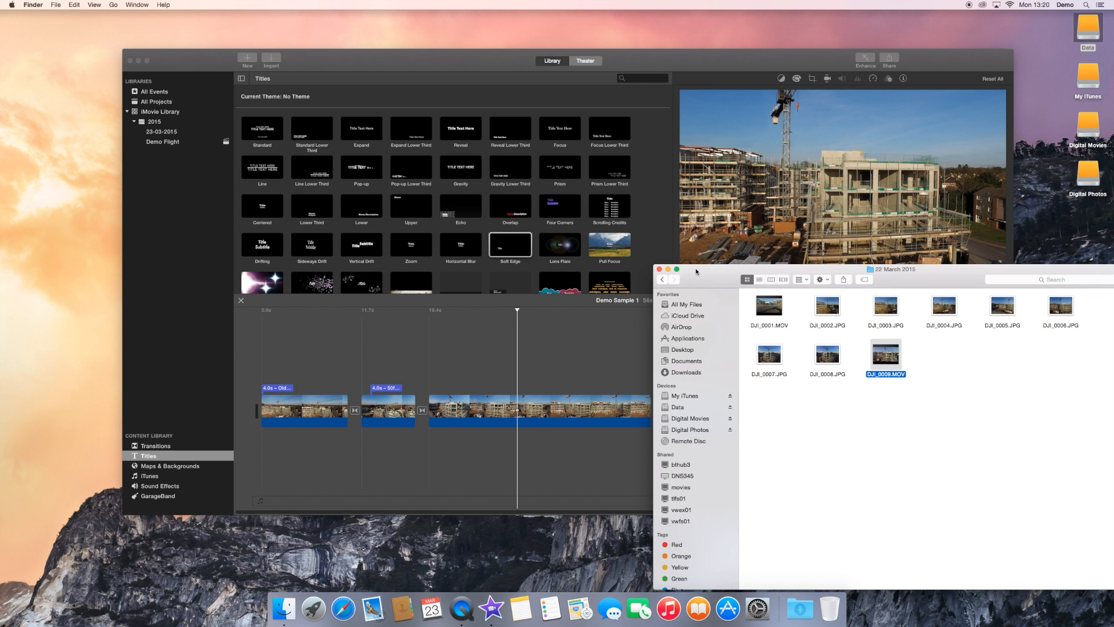
drag(499, 69, 416, 42)
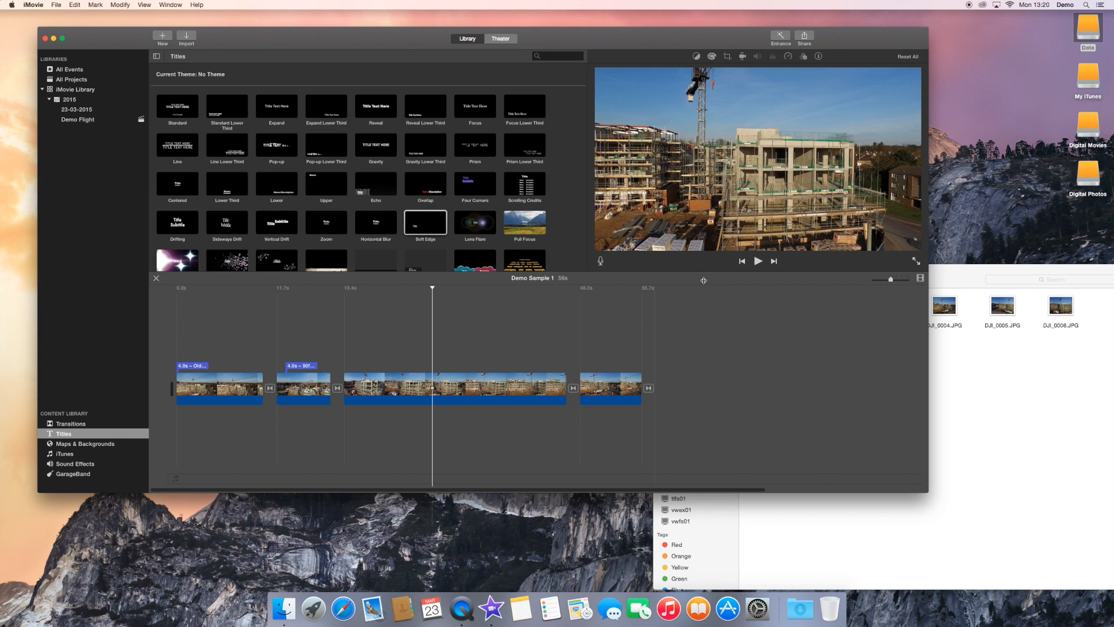
drag(589, 37, 578, 35)
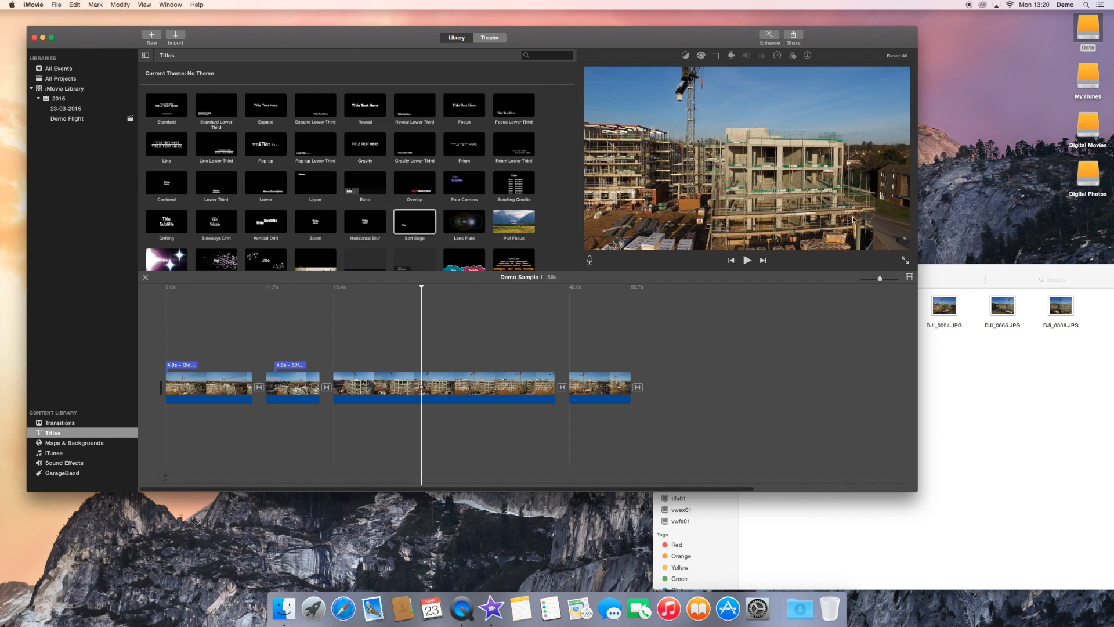
Bring the Finder window of the 22 March 2015 footage folder to the front and close it.
click(969, 260)
click(986, 272)
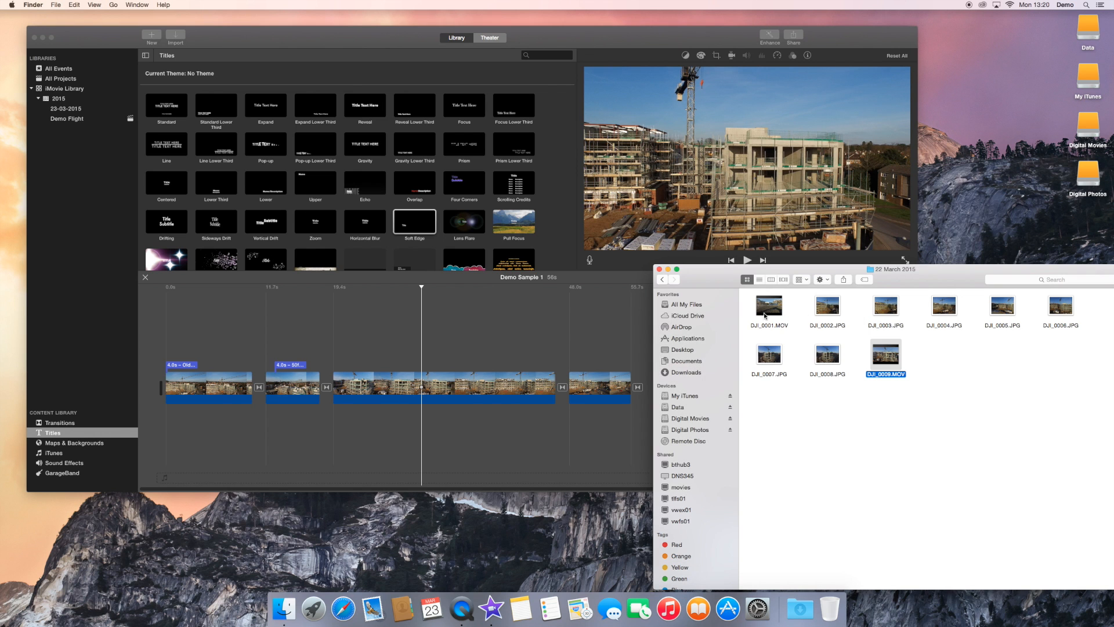
click(660, 270)
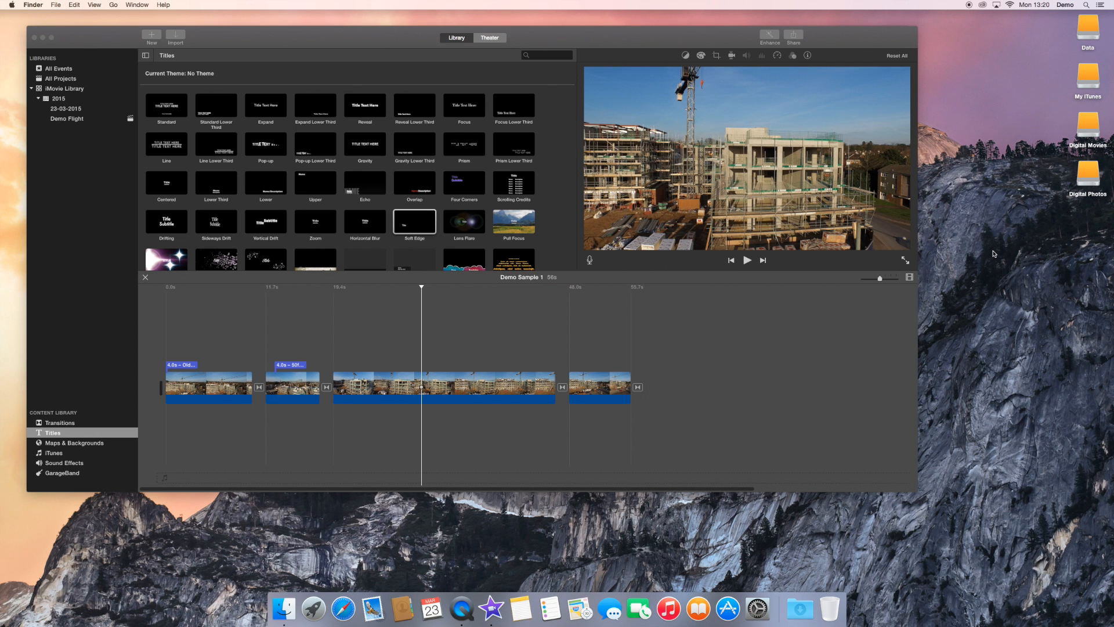
Open the Oxygène album folder under Jean Michel Jarre on the My iTunes drive and move its window clear of the timeline.
double_click(1087, 69)
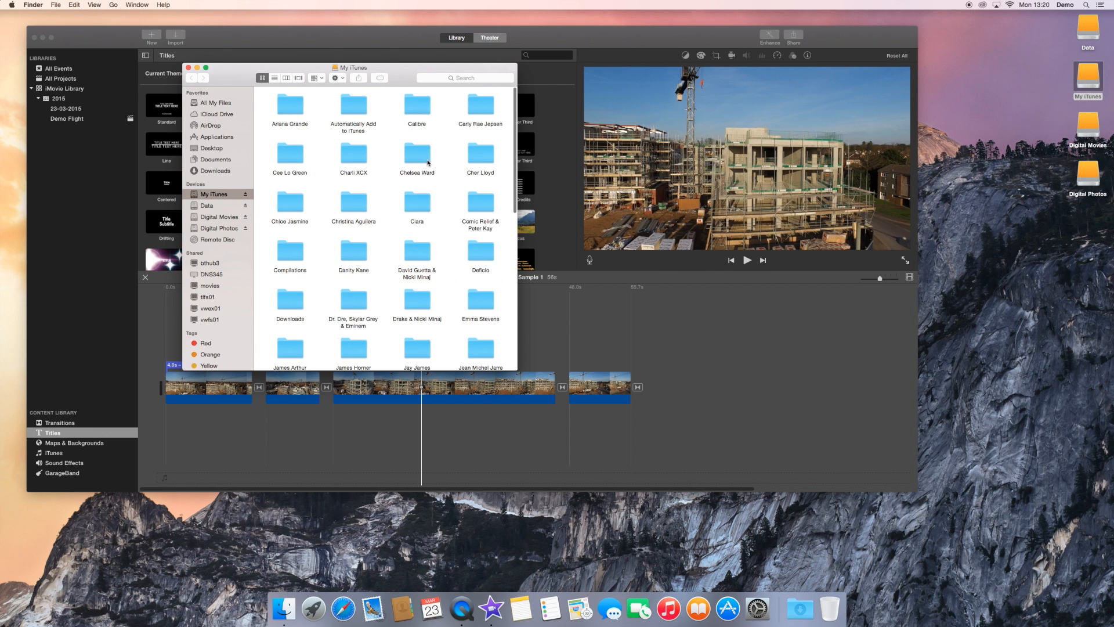
scroll(428, 163, down, 6)
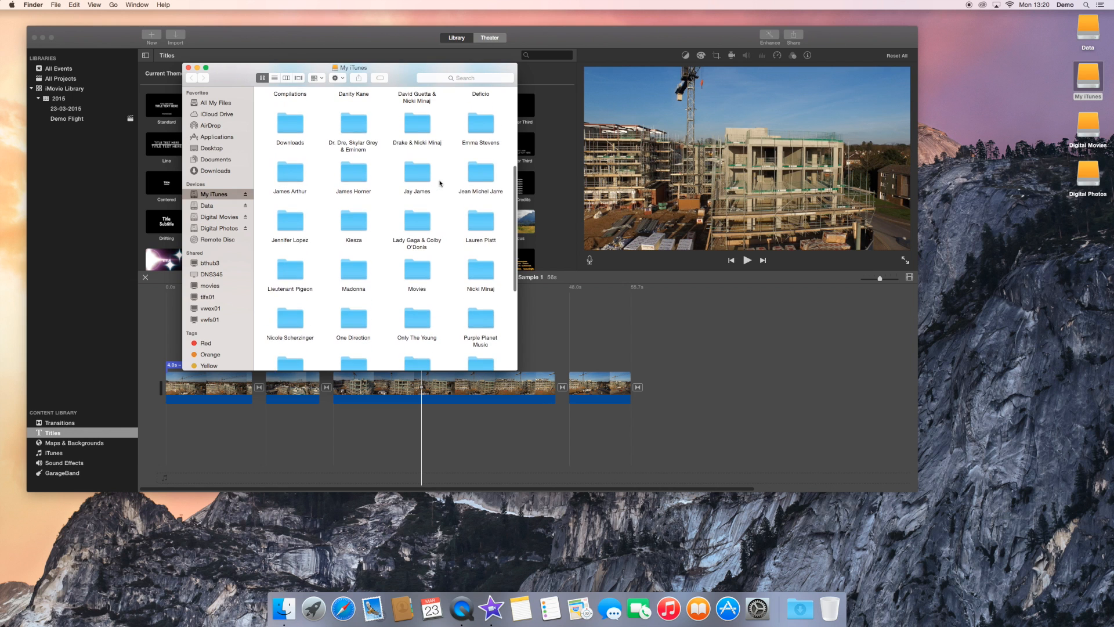
double_click(475, 174)
double_click(284, 106)
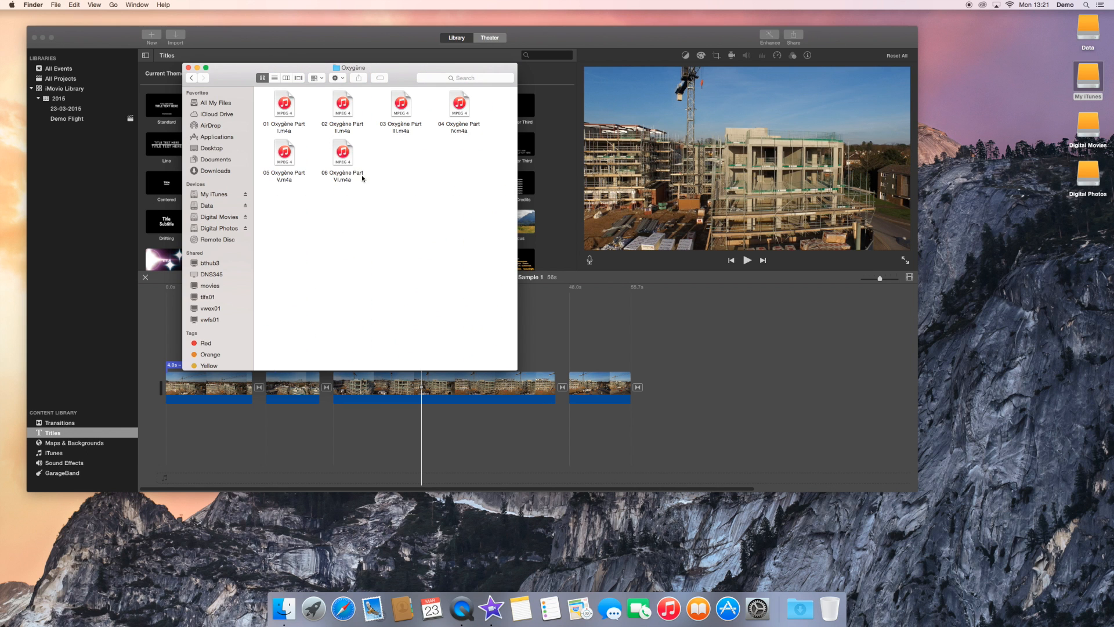
drag(248, 79, 818, 146)
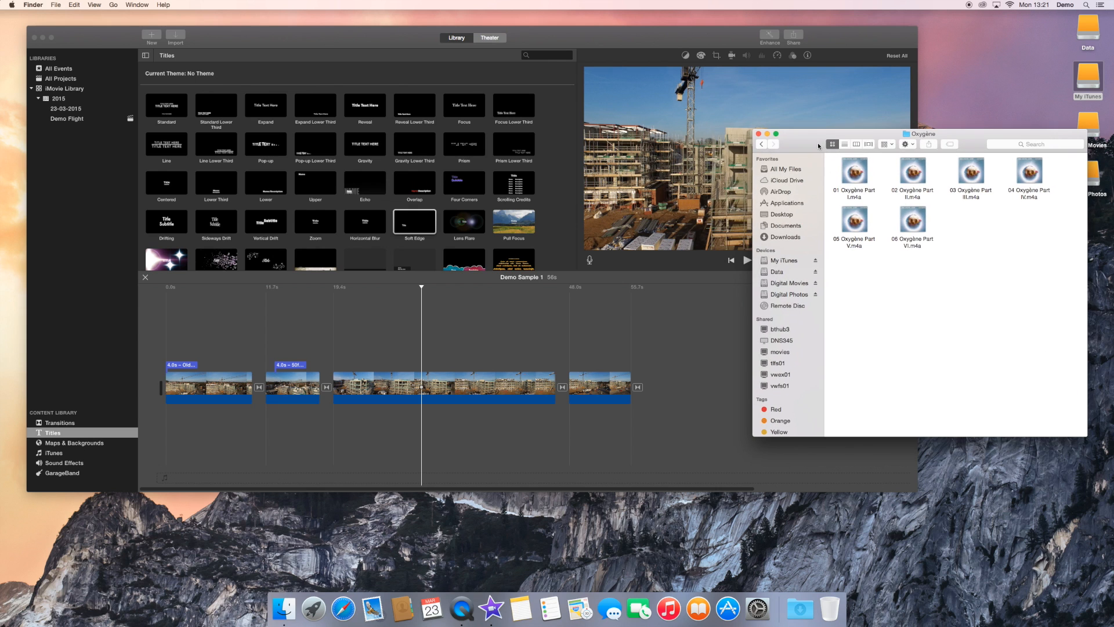
Add 05 Oxygène Part V.m4a as background music from the very start of the timeline and close the album folder.
mouse_move(909, 231)
mouse_move(863, 225)
drag(854, 217, 593, 307)
drag(531, 384, 195, 430)
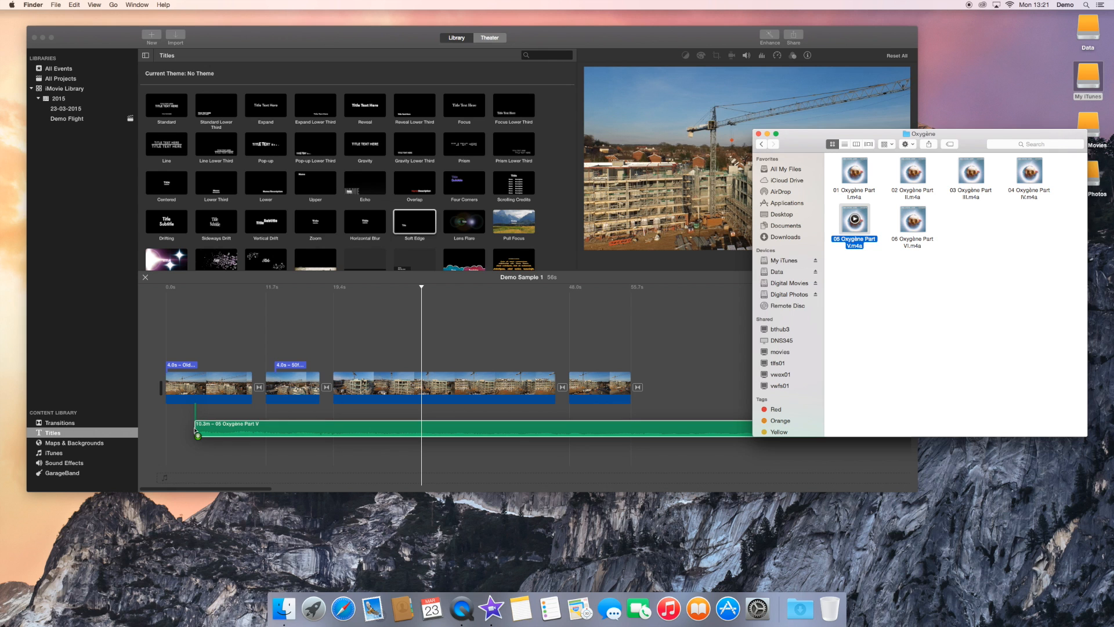
drag(195, 430, 167, 428)
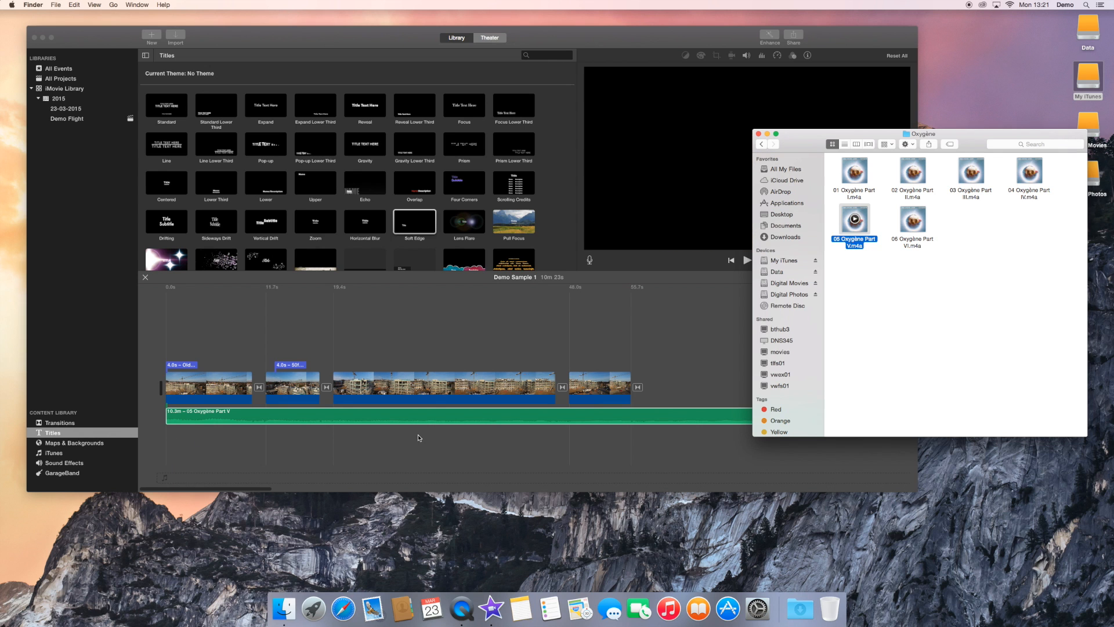
click(760, 135)
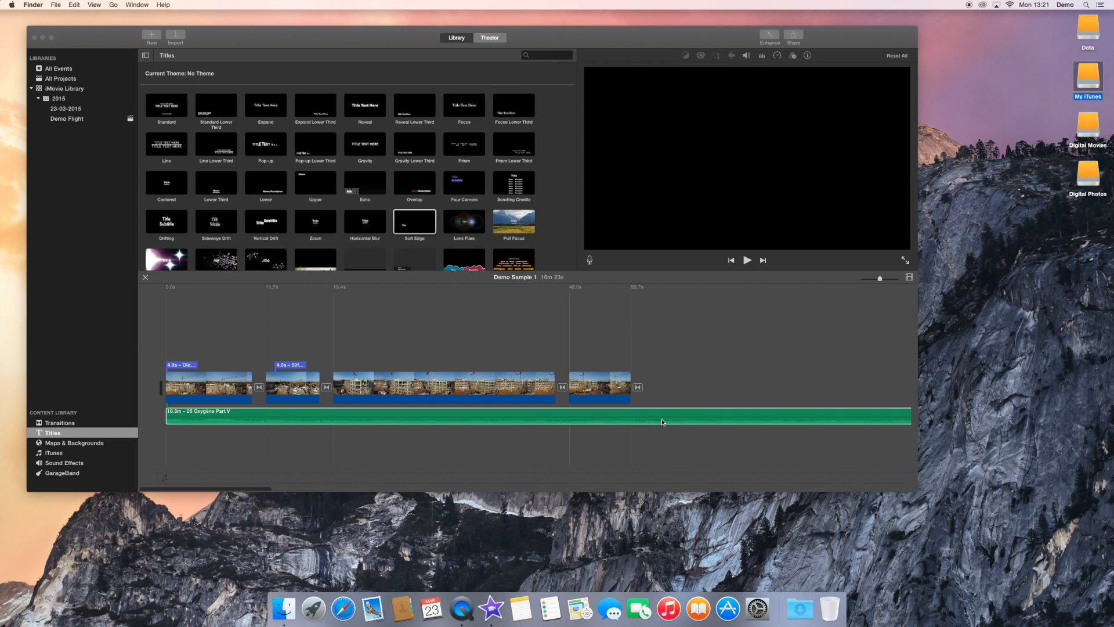
Trim the end of the Oxygène Part V music track to 55.7 s, in line with the last clip's end.
click(869, 279)
click(865, 279)
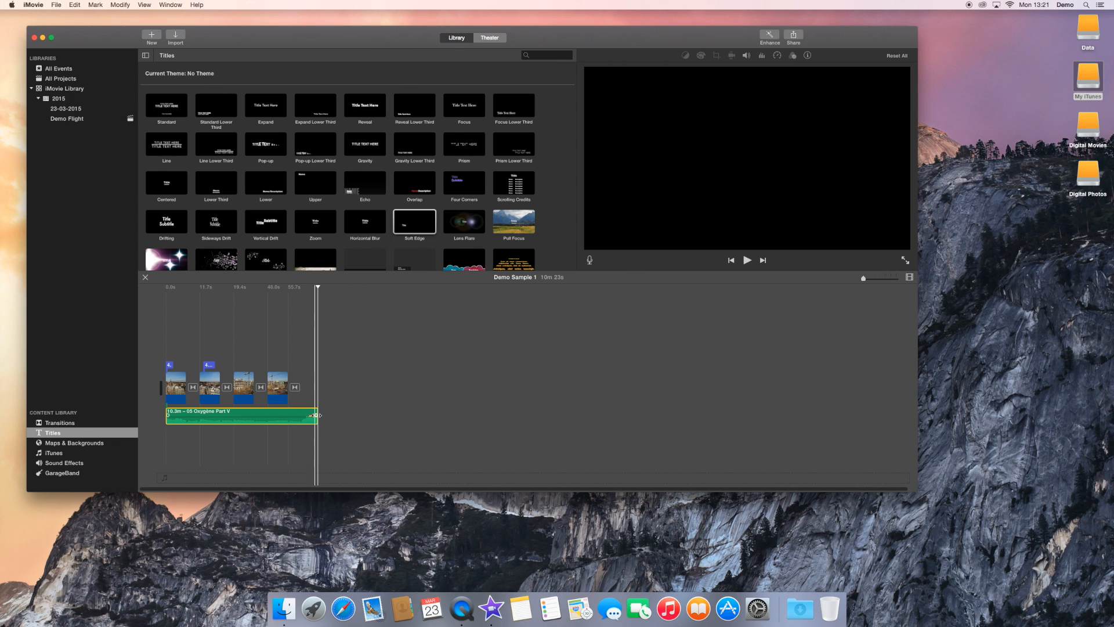
drag(318, 411, 288, 411)
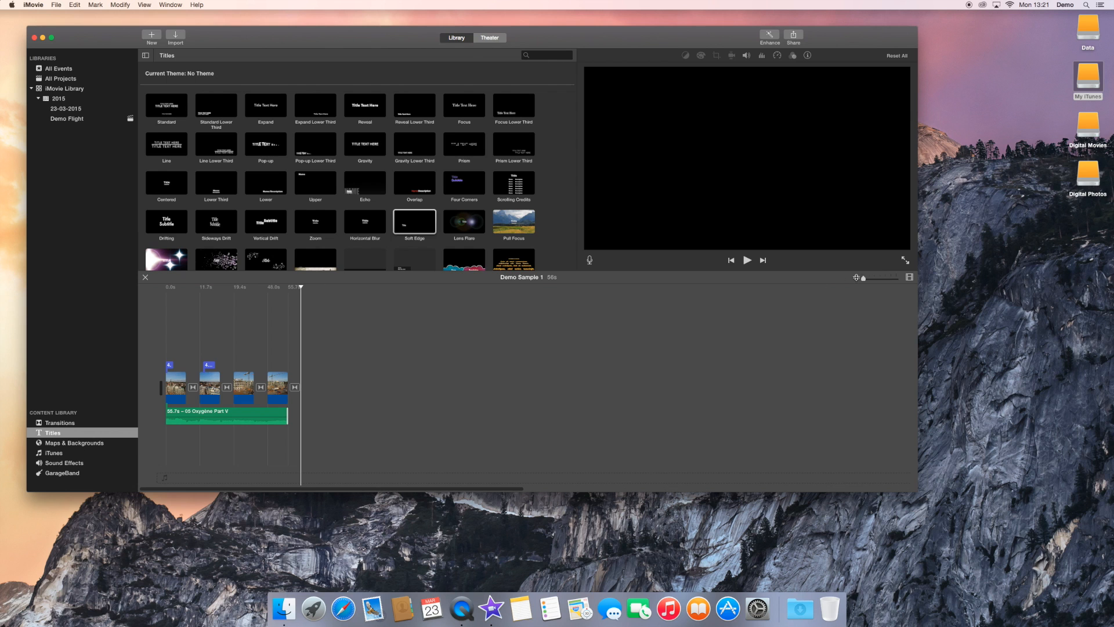
Add a fade-out of about 1.4 s to the end of the music track.
click(881, 279)
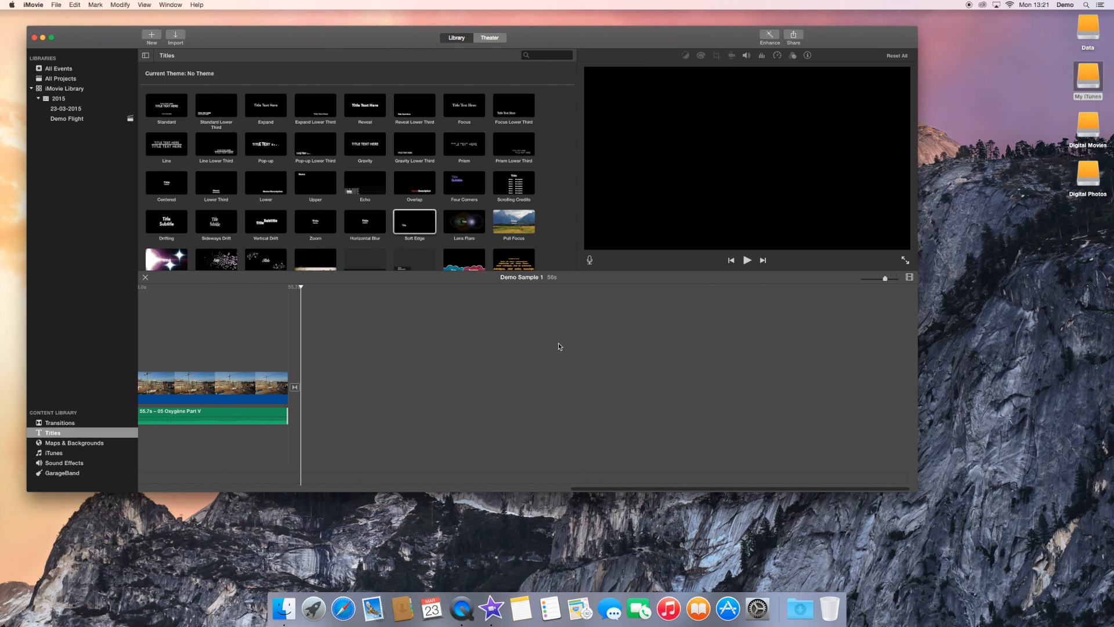
scroll(431, 362, left, 10)
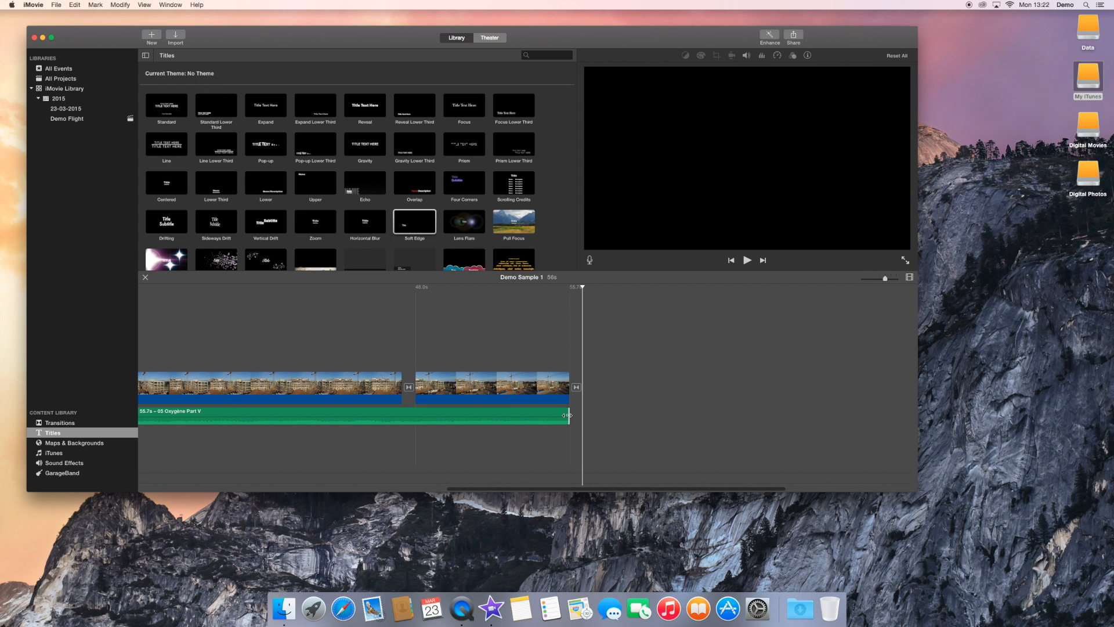
drag(568, 416, 541, 416)
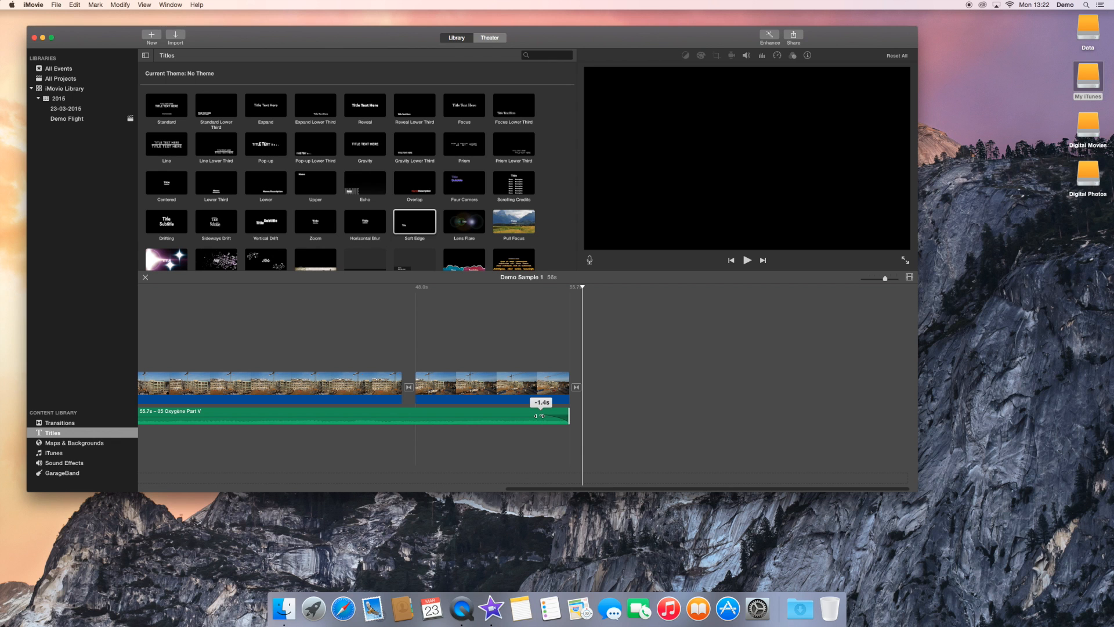
drag(542, 416, 540, 414)
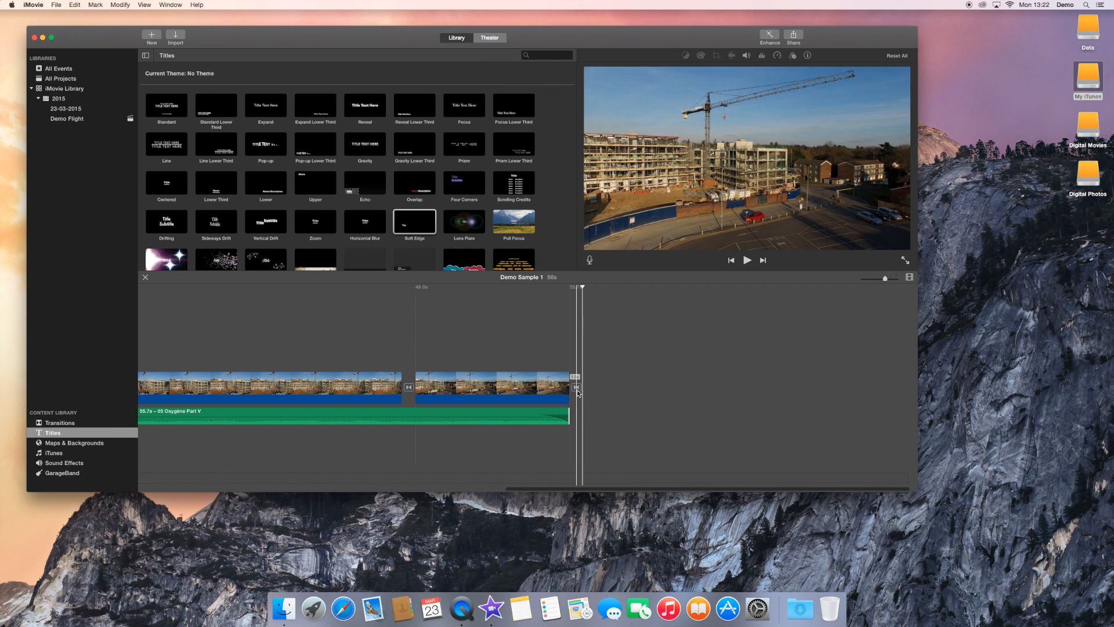
Extend the music track to 56.7 s so it covers the final transition, and lengthen its fade-out to about 2.2 s.
drag(569, 414, 580, 414)
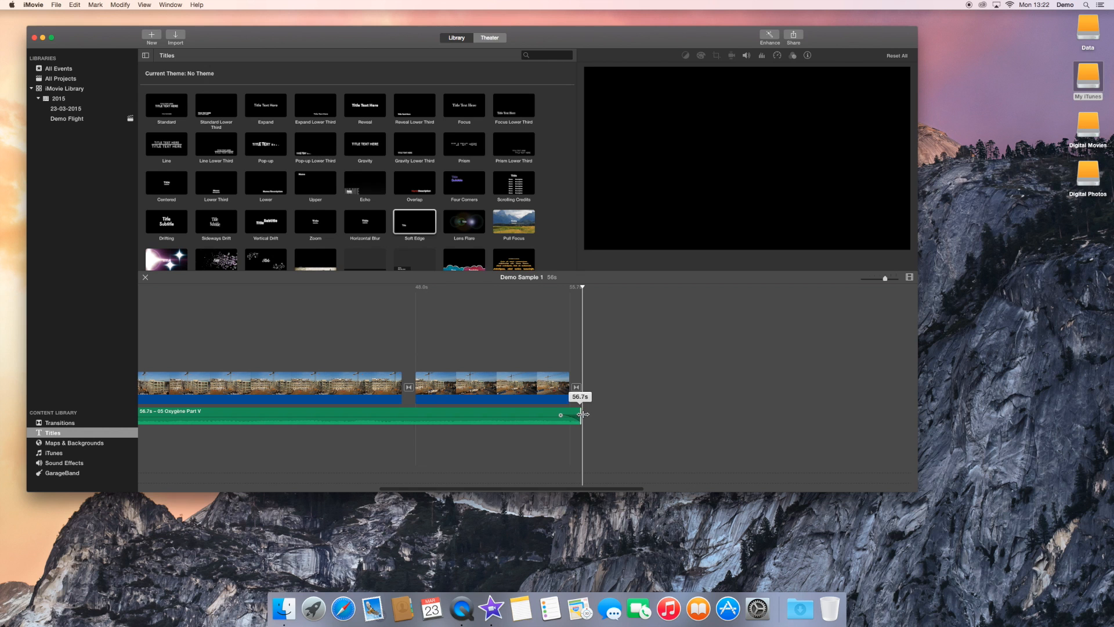
drag(582, 413, 548, 415)
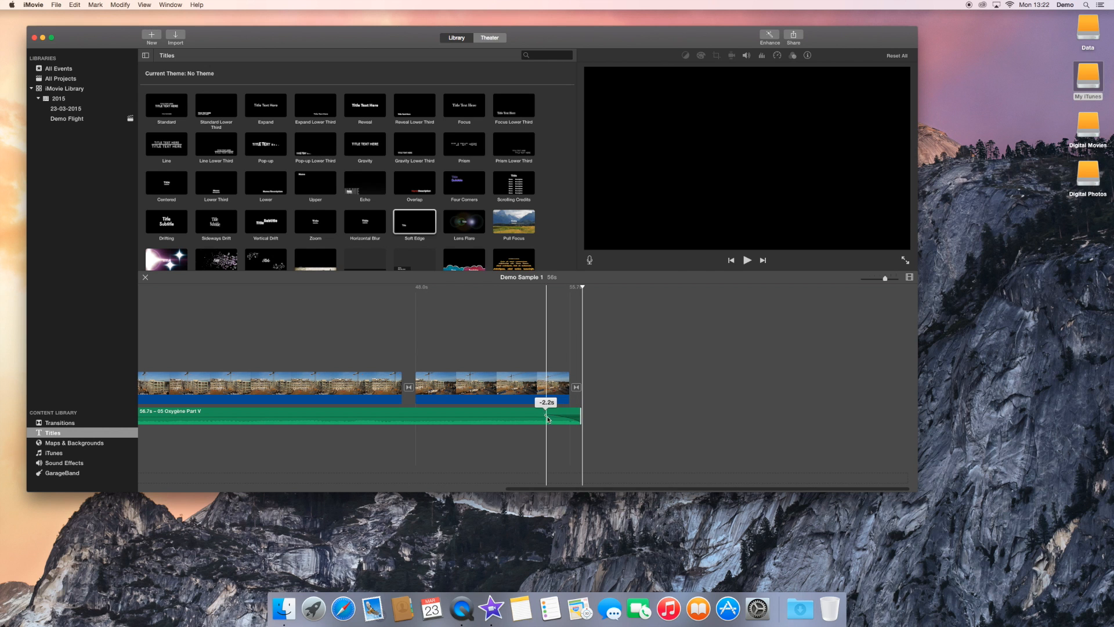
click(550, 449)
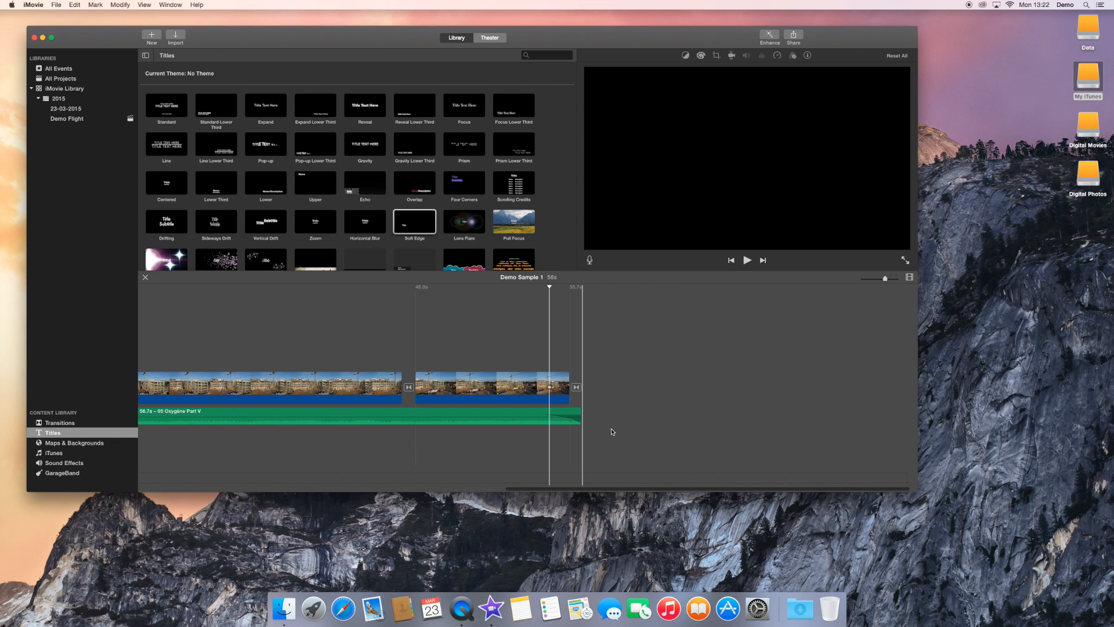
click(650, 409)
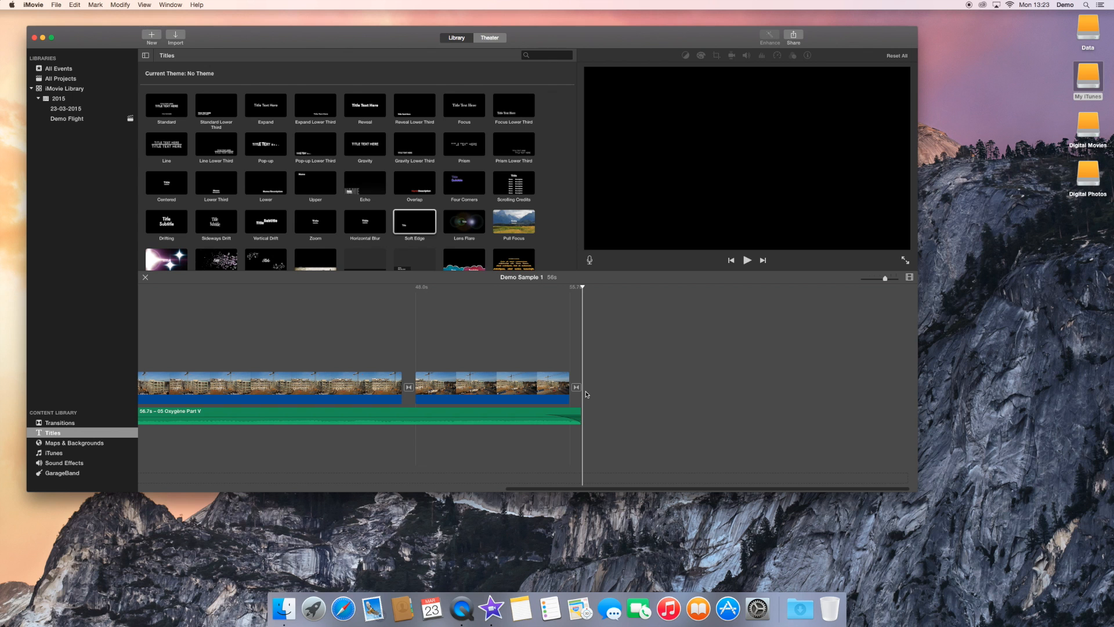
Show the Demo Flight event's project and footage in the browser in place of the titles.
drag(614, 490, 256, 488)
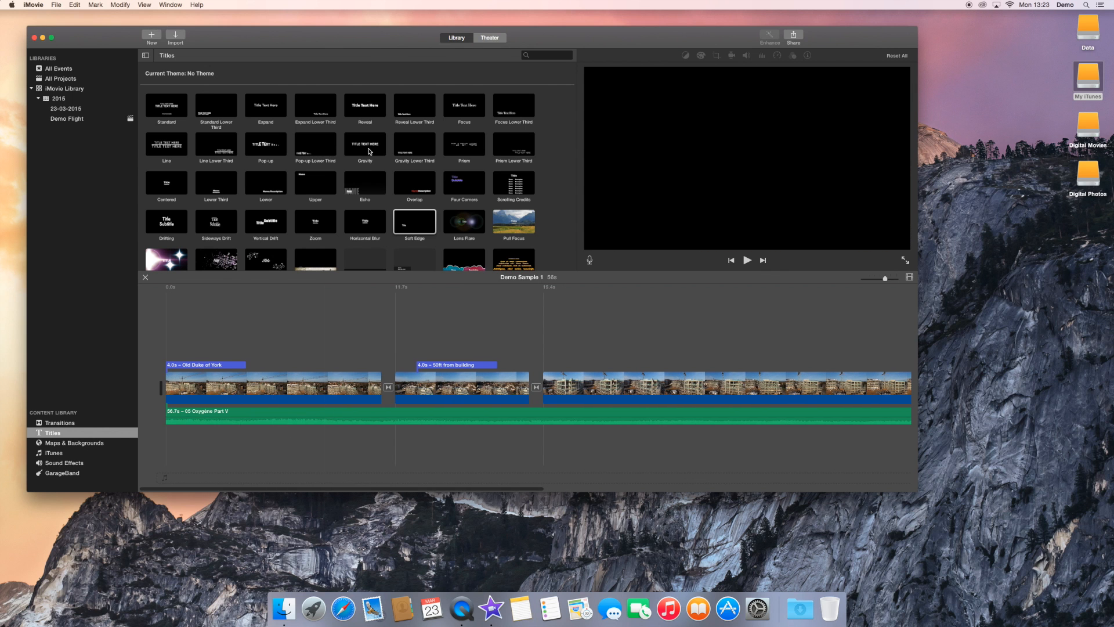
click(68, 118)
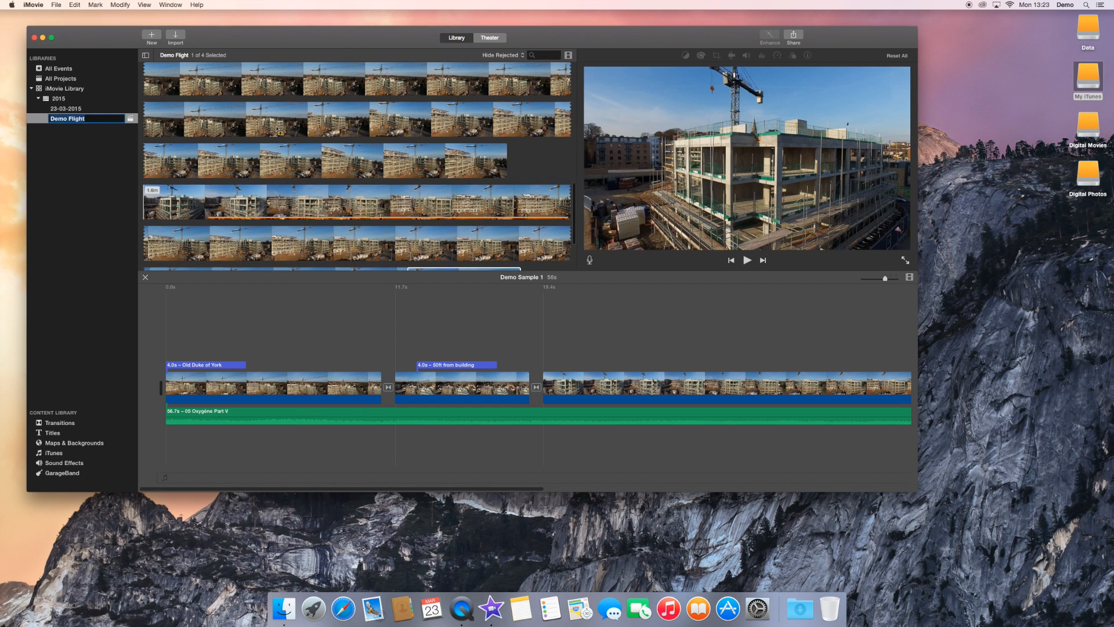
scroll(278, 130, up, 5)
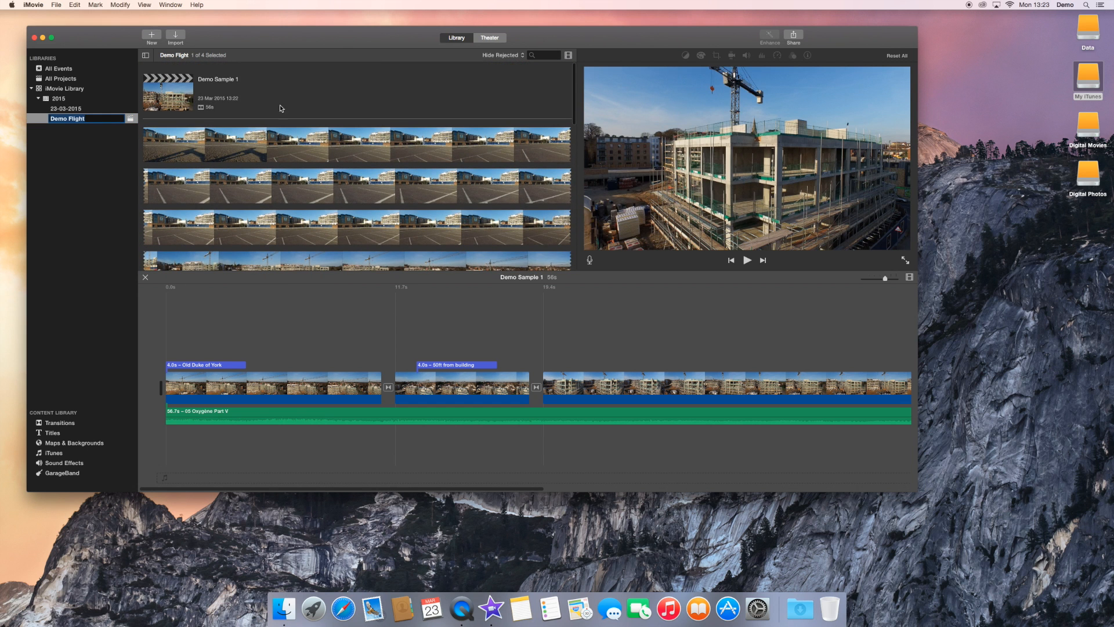
click(377, 185)
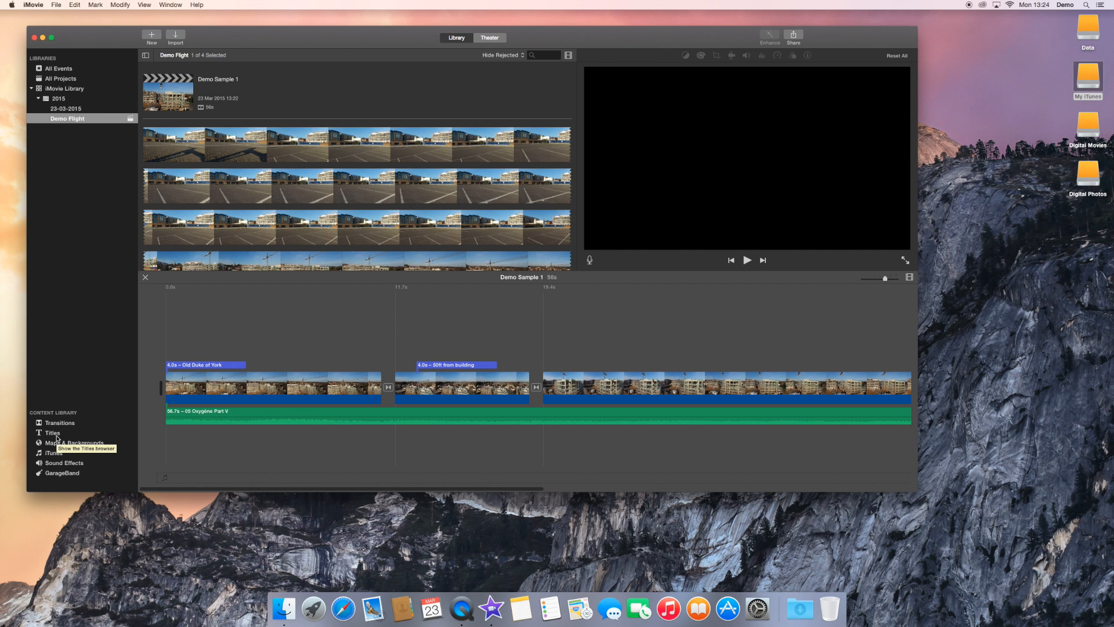
Play the movie with its music from the beginning, past the Old Duke of York title, and stop playback.
click(173, 444)
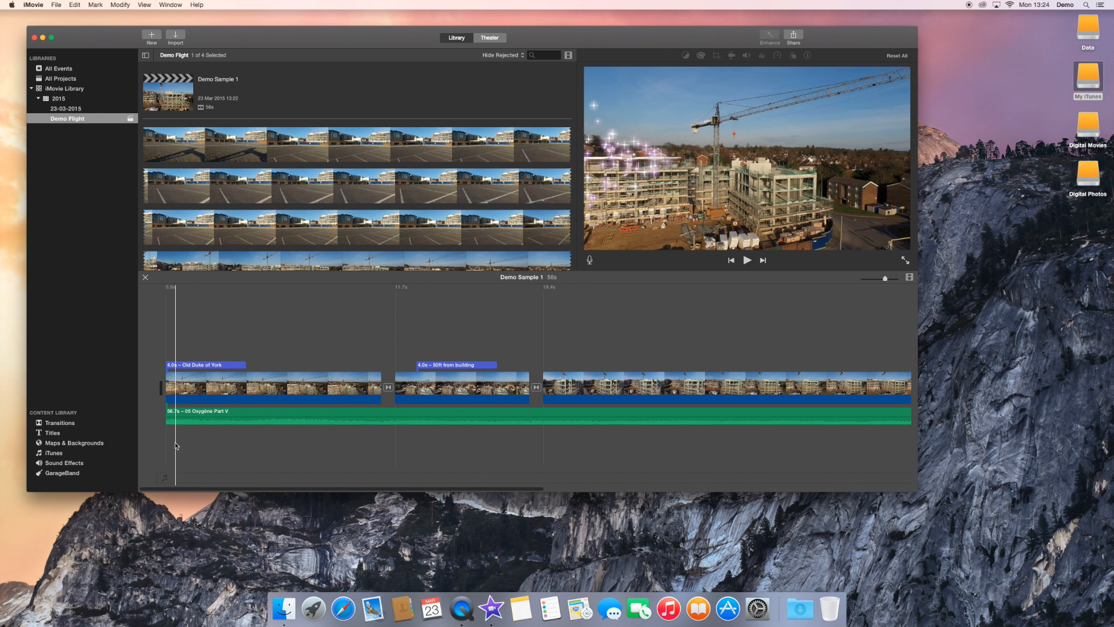
key(space)
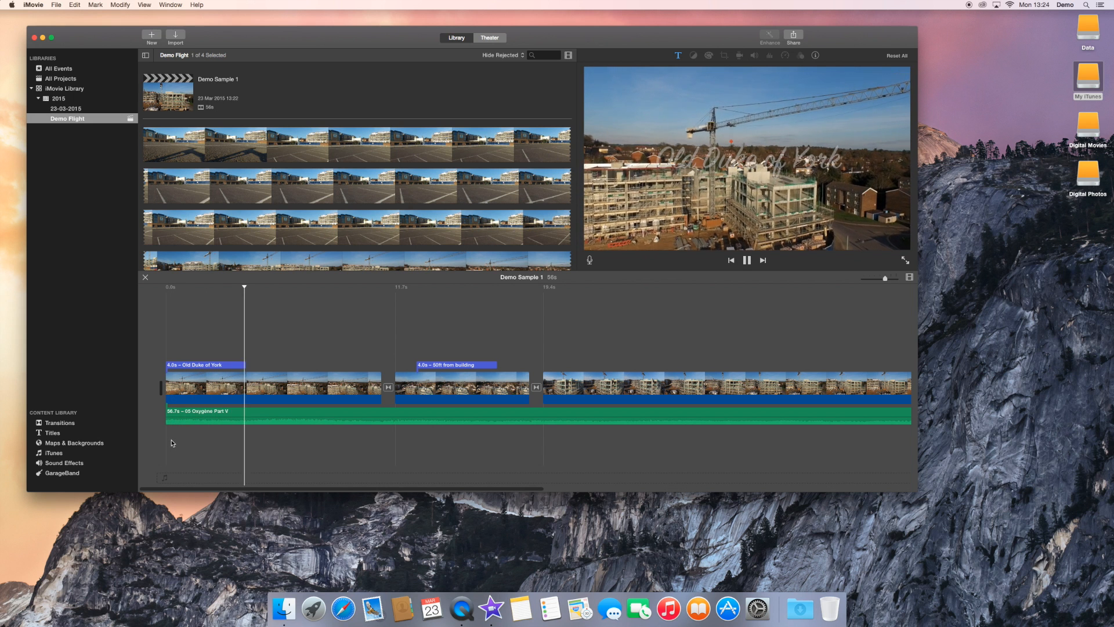
key(space)
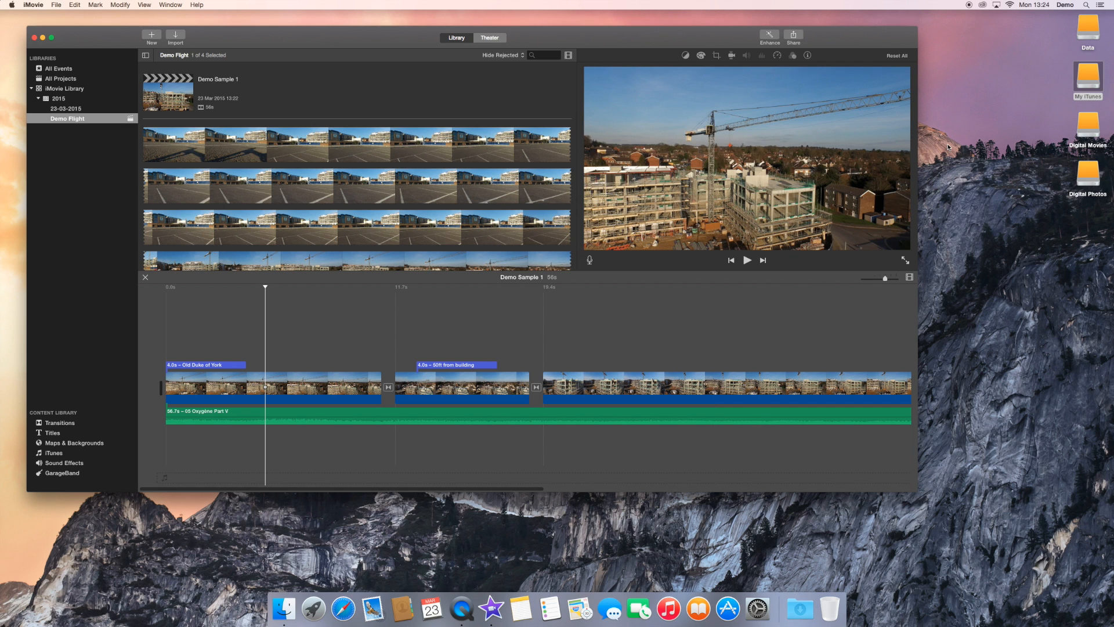
Start sharing the movie as a file and set the export quality to Best (ProRes).
click(794, 36)
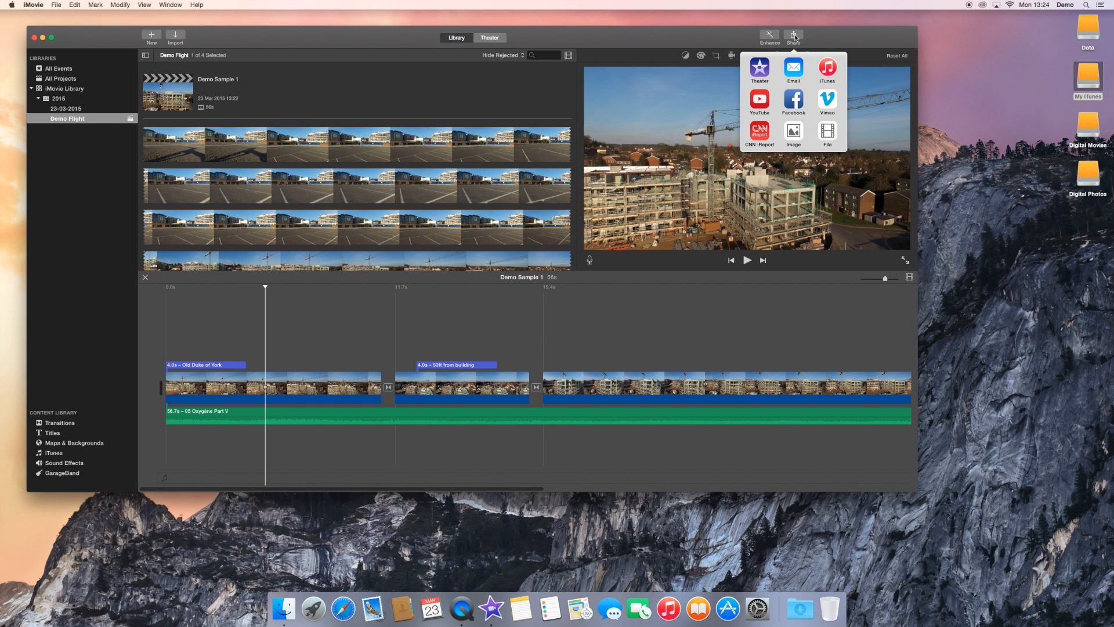
click(828, 134)
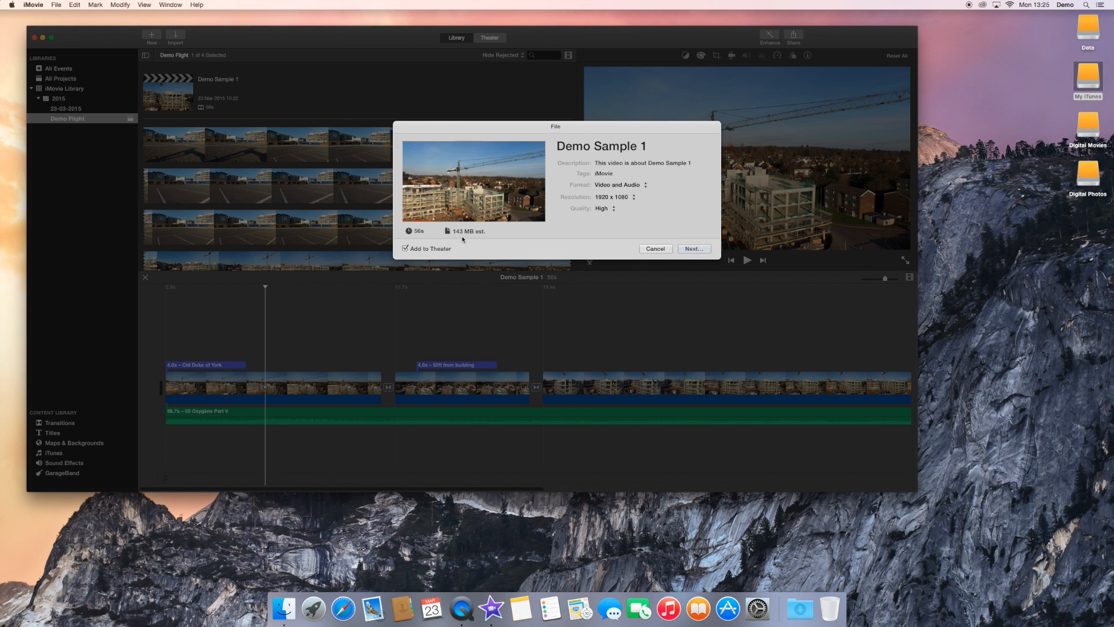
click(610, 208)
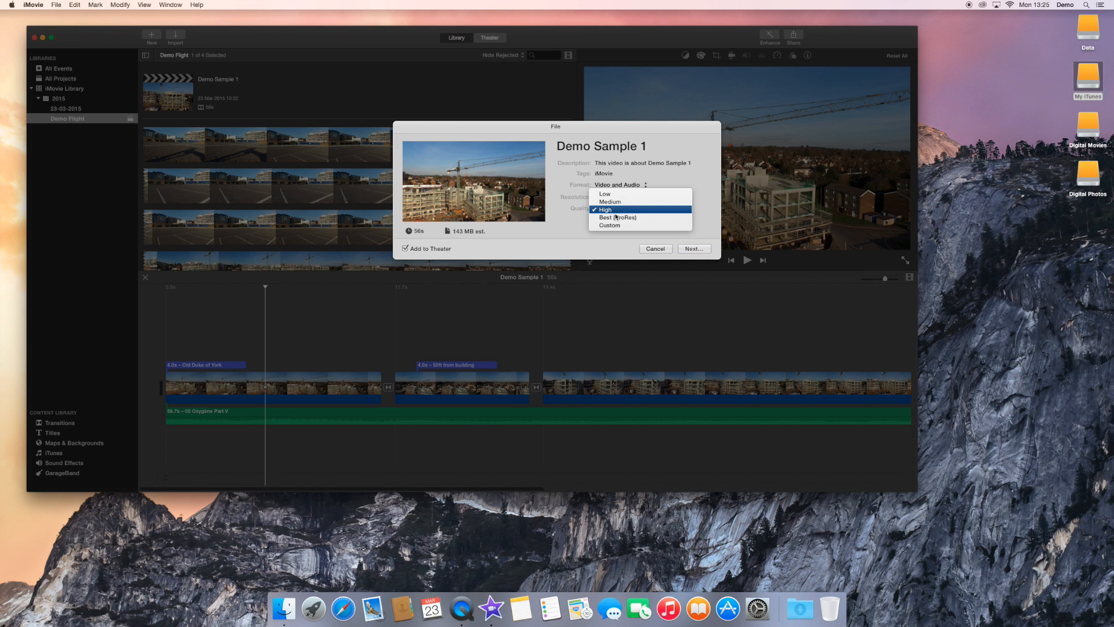
click(616, 217)
drag(452, 231, 491, 232)
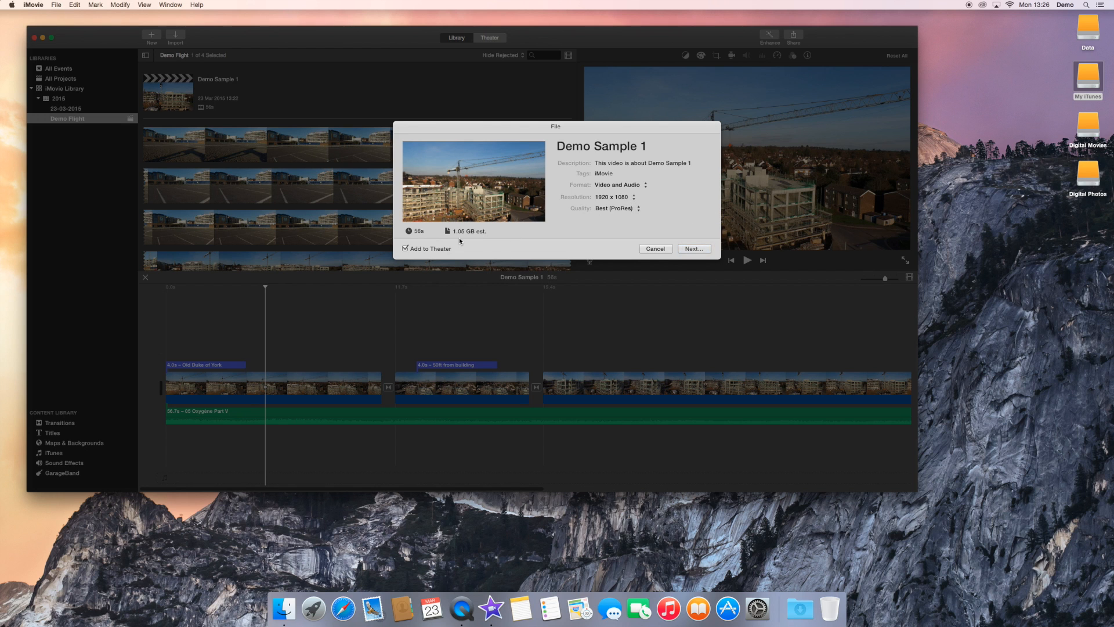
Save the export as Demo Sample 1 on the Data drive.
click(694, 248)
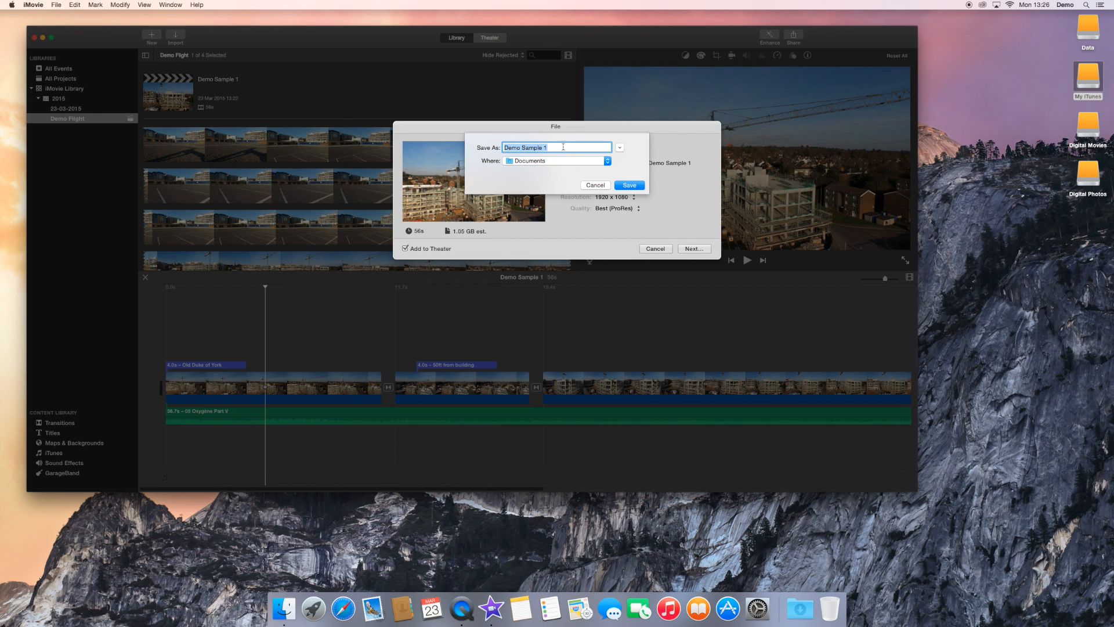
click(607, 165)
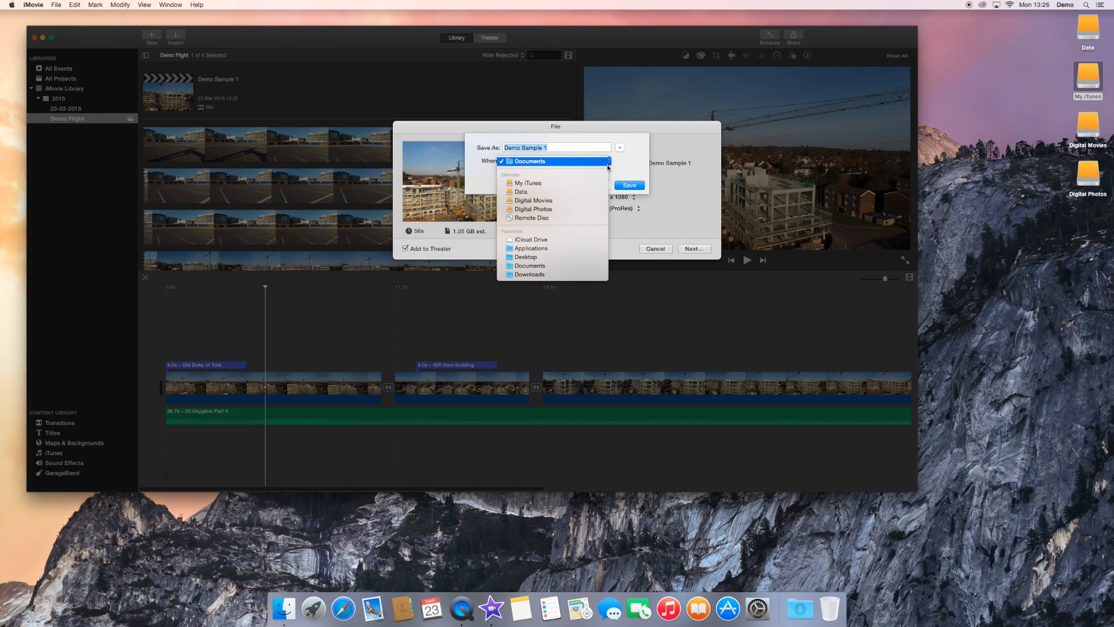
click(553, 192)
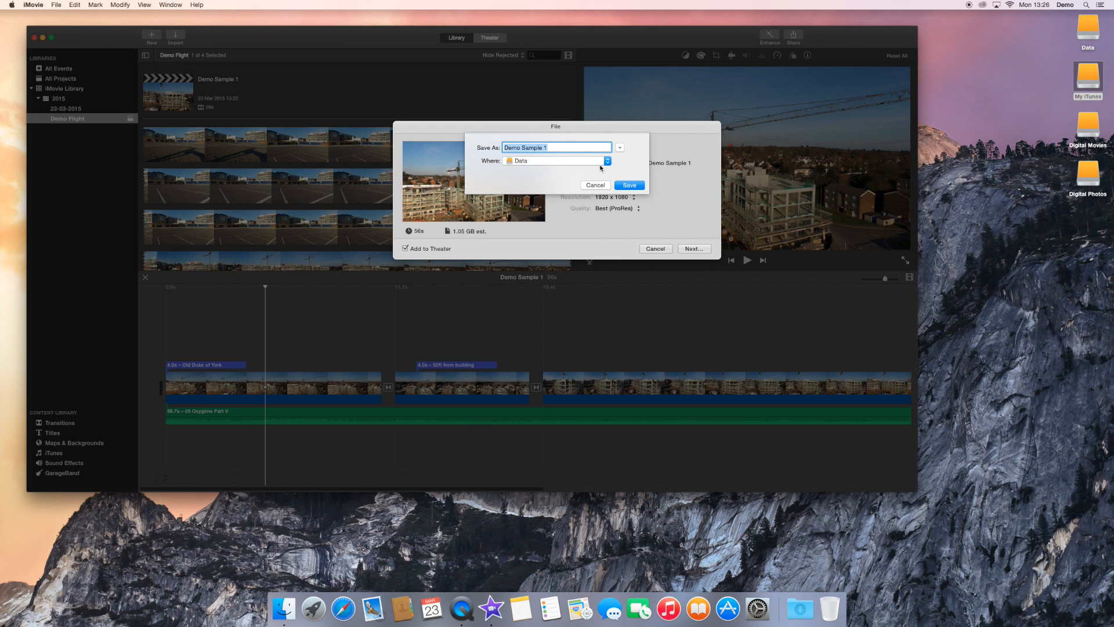
click(627, 185)
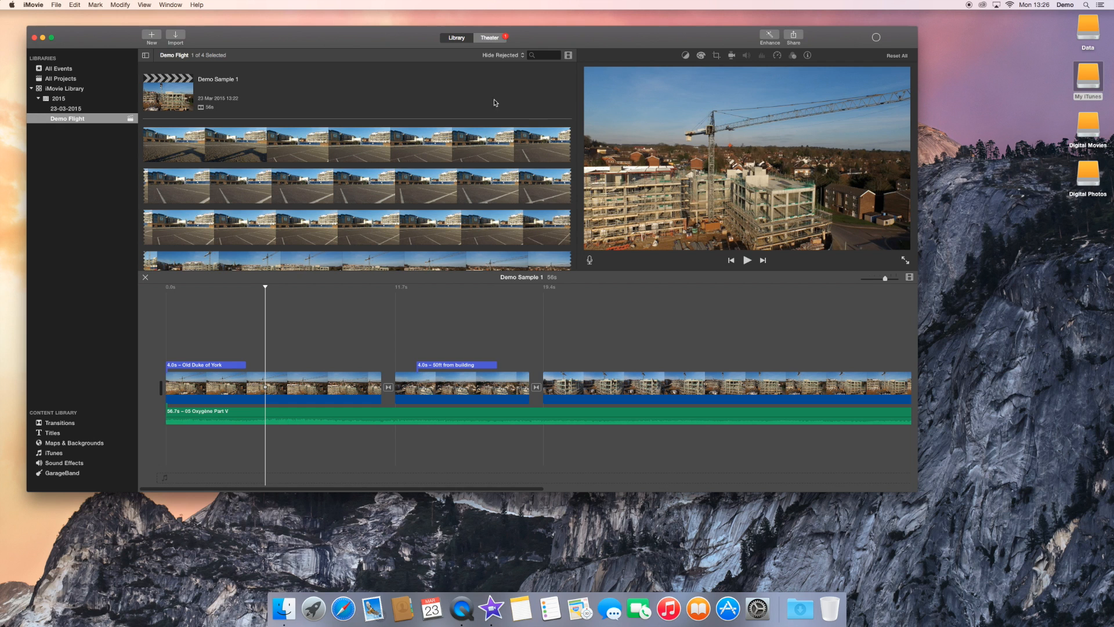
Open the Theater and check the progress of the Demo Sample 1 export.
click(489, 39)
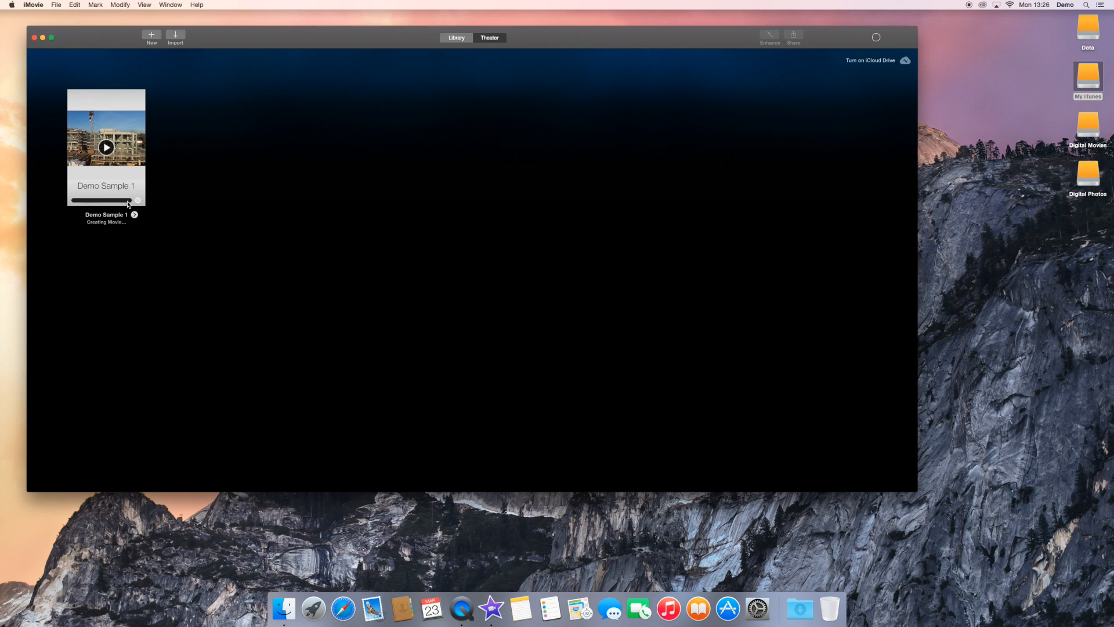
click(877, 38)
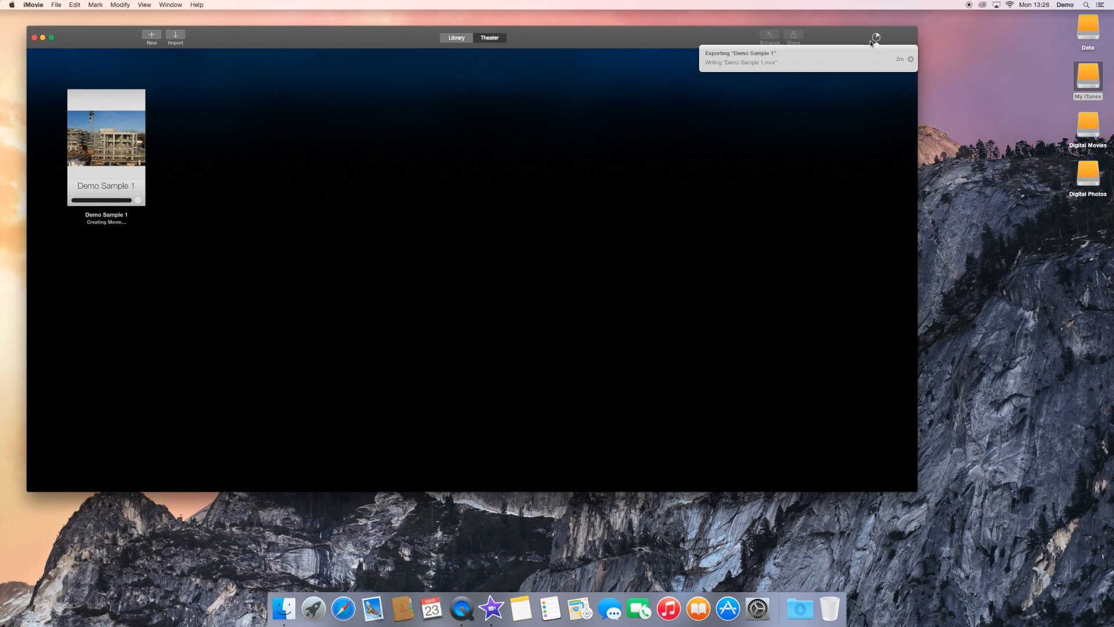
click(567, 38)
Look for Demo Sample 1.mov on the Data drive, close that folder window and reposition the iMovie window.
double_click(1088, 29)
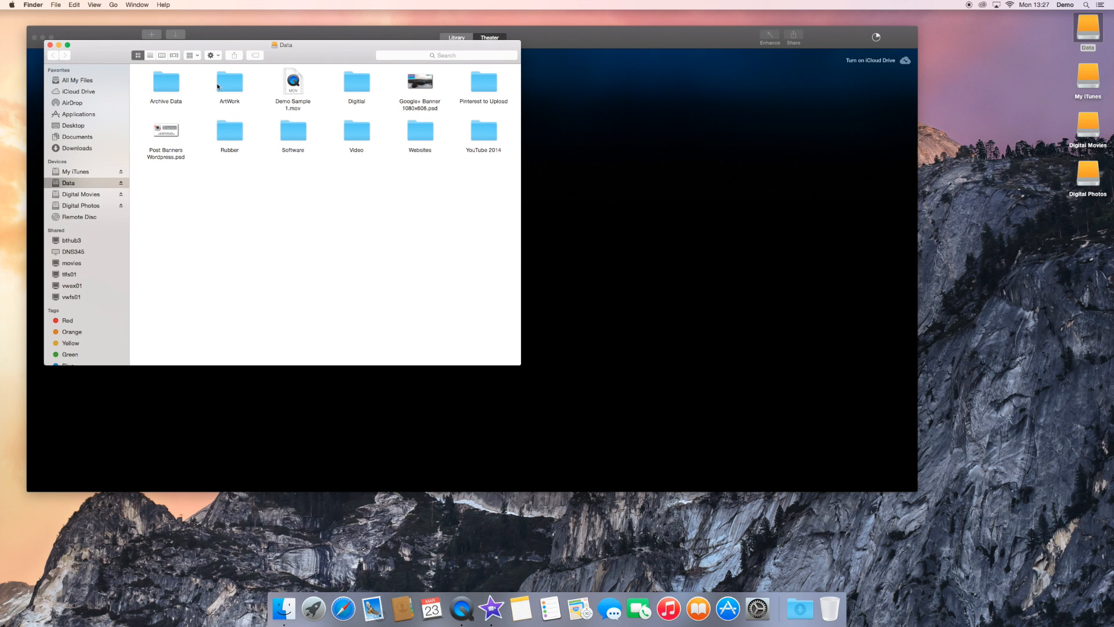
click(50, 44)
drag(633, 34, 685, 49)
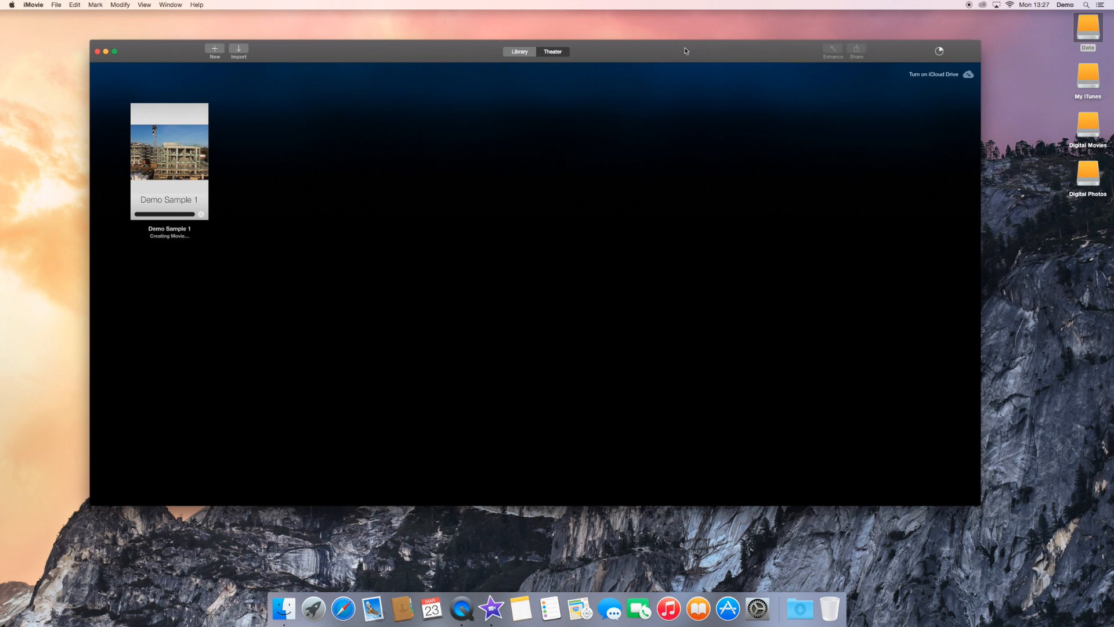